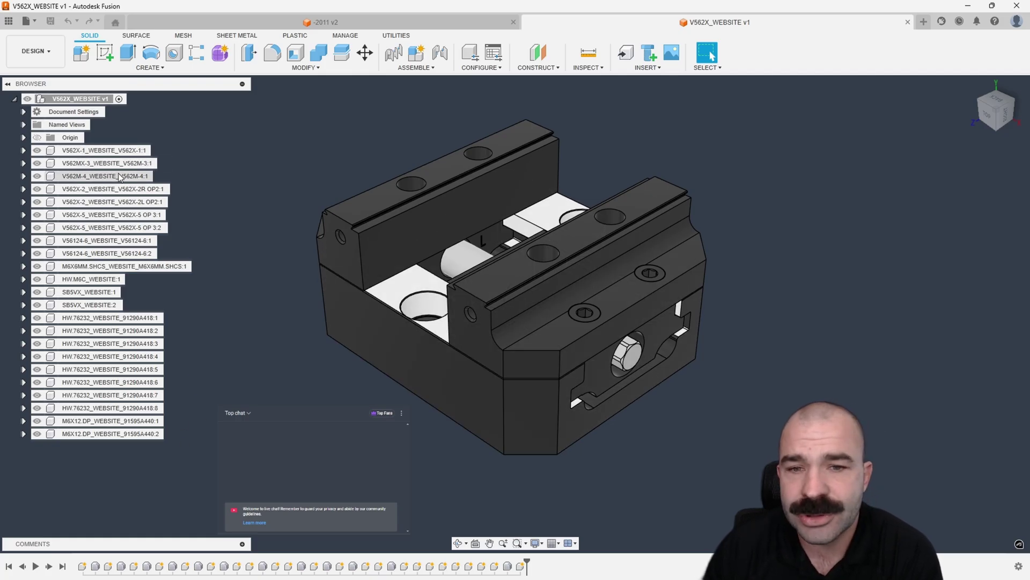
# - Examine the body inside the V562X-1 component and its available context commands
pyautogui.click(23, 150)
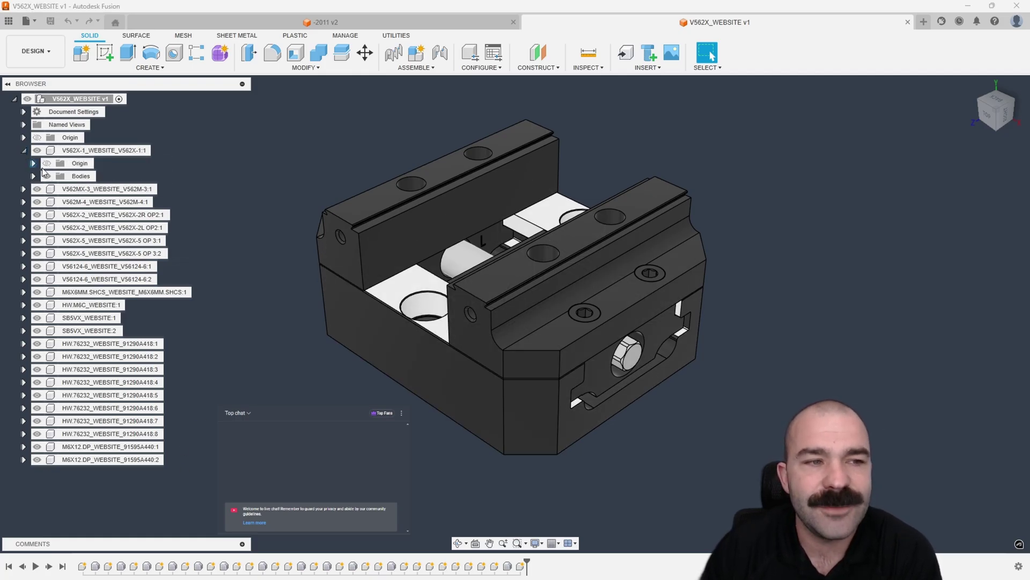
pyautogui.click(33, 176)
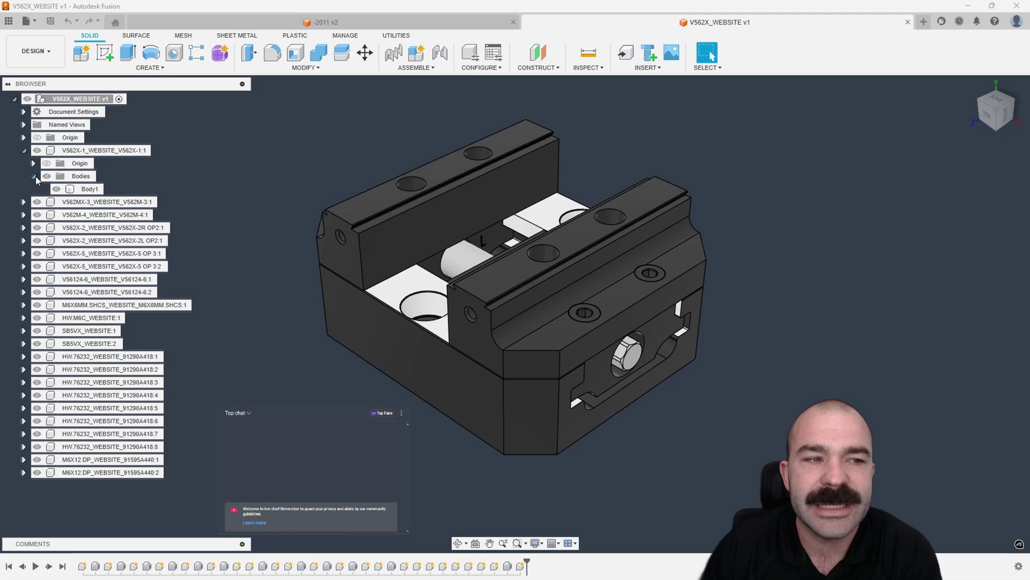
pyautogui.rightClick(80, 191)
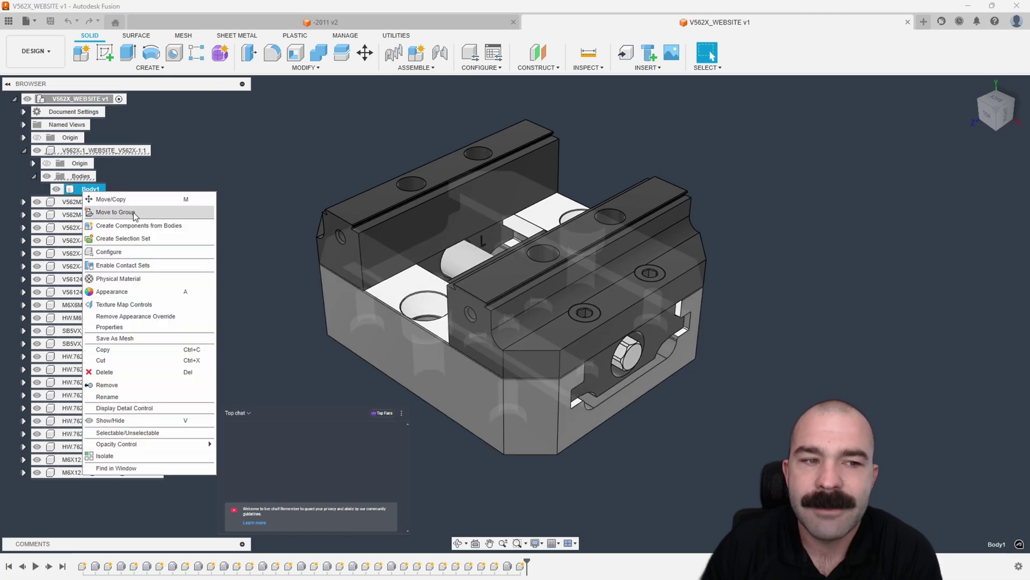
pyautogui.click(292, 166)
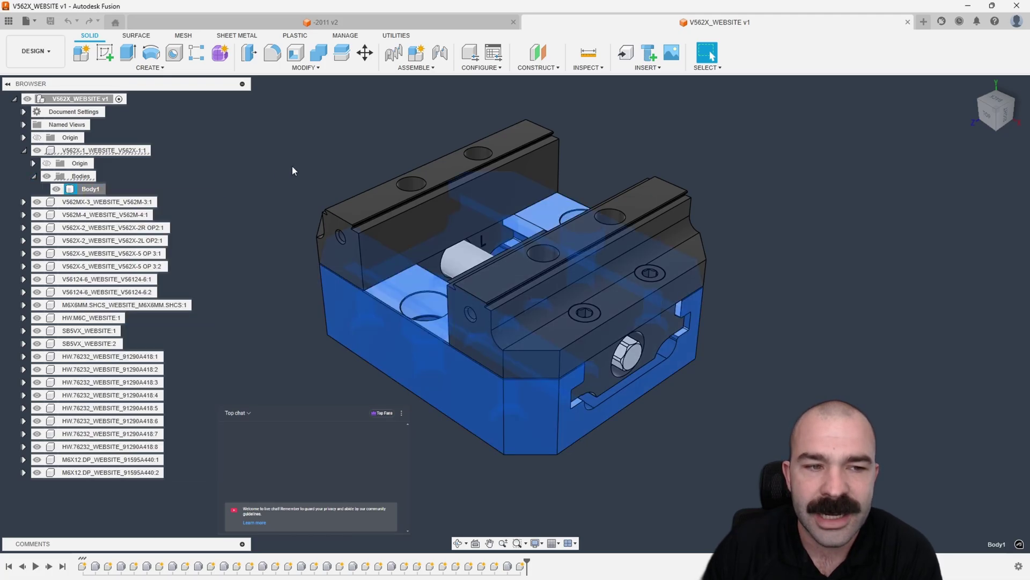
pyautogui.click(24, 151)
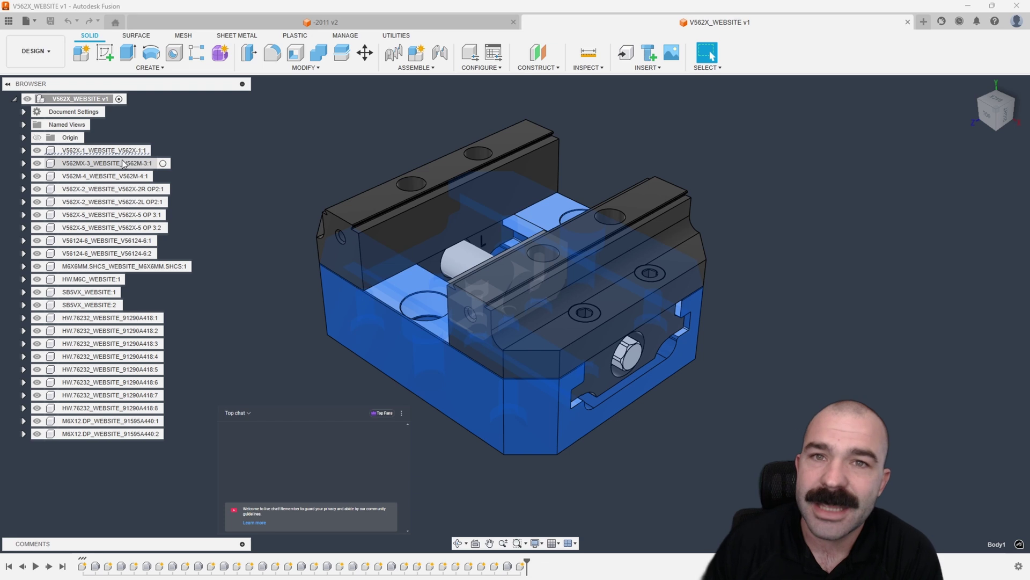
pyautogui.click(253, 125)
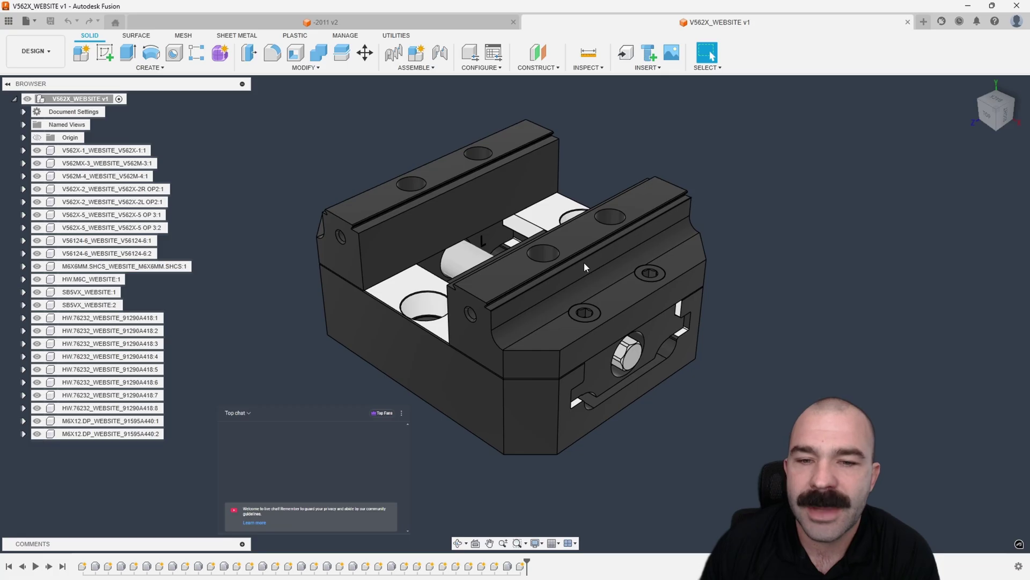
# - Create an empty internal component named Base under the top-level assembly, and reactivate the top-level assembly
pyautogui.keyDown('shift'); pyautogui.moveTo(584, 262); pyautogui.dragTo(513, 274, button='middle'); pyautogui.keyUp('shift')
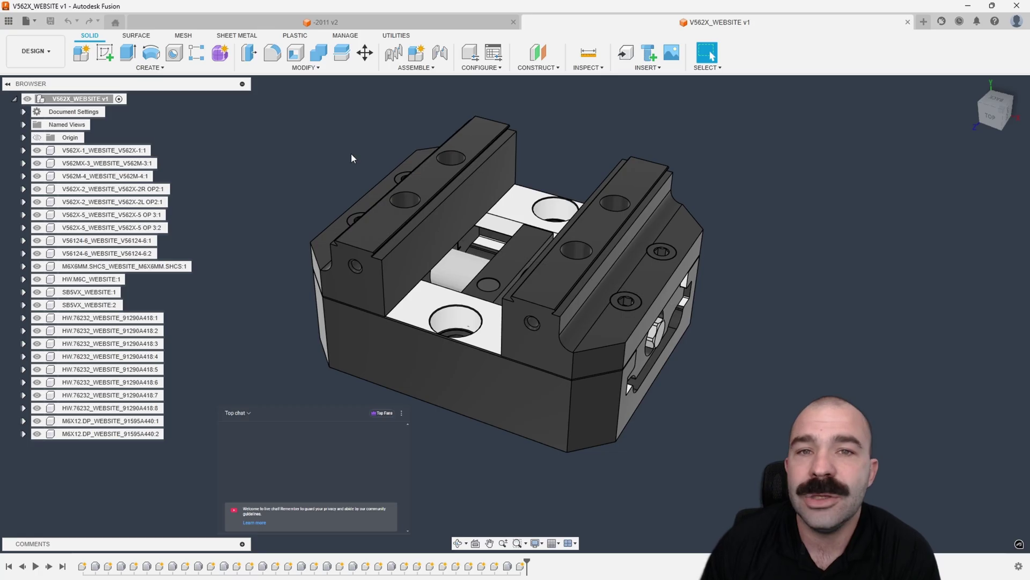
pyautogui.click(131, 67)
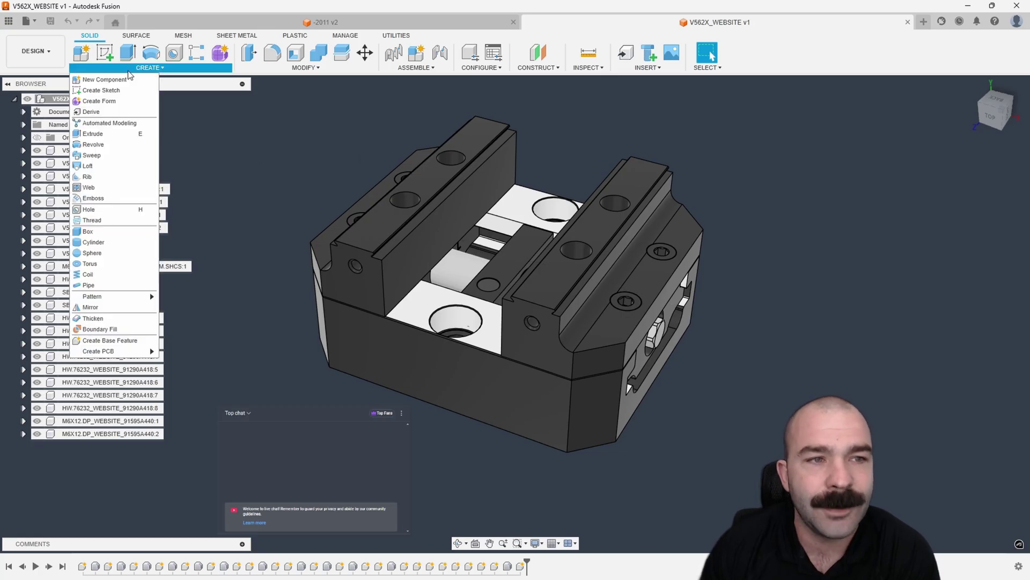
pyautogui.click(123, 81)
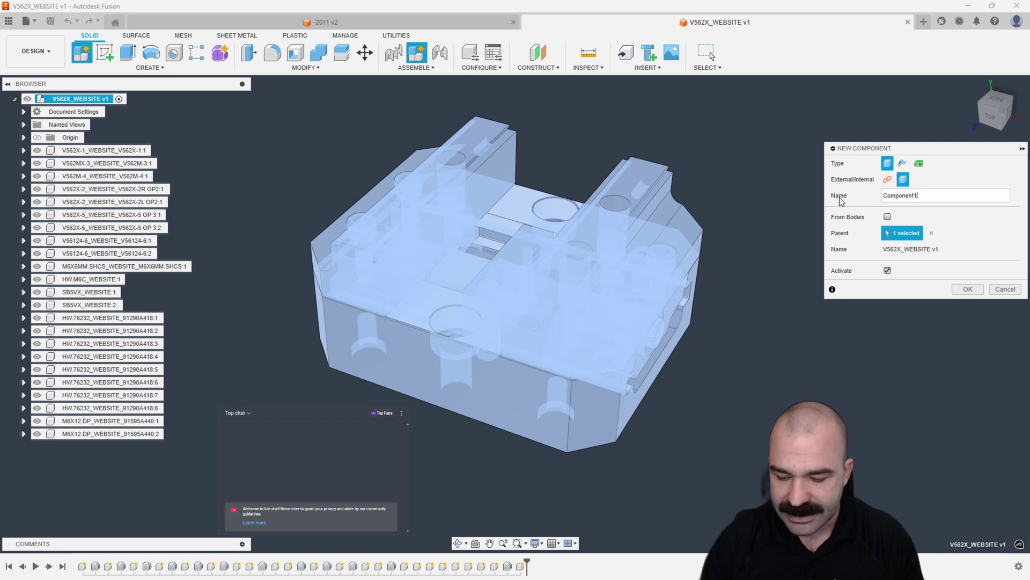
pyautogui.write('Base')
pyautogui.press('Return')
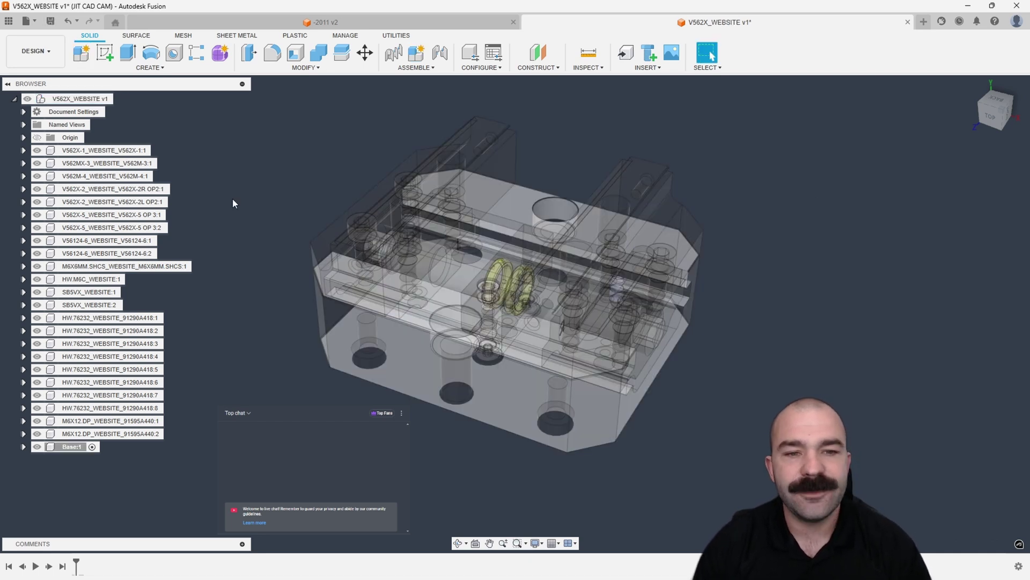
pyautogui.click(119, 99)
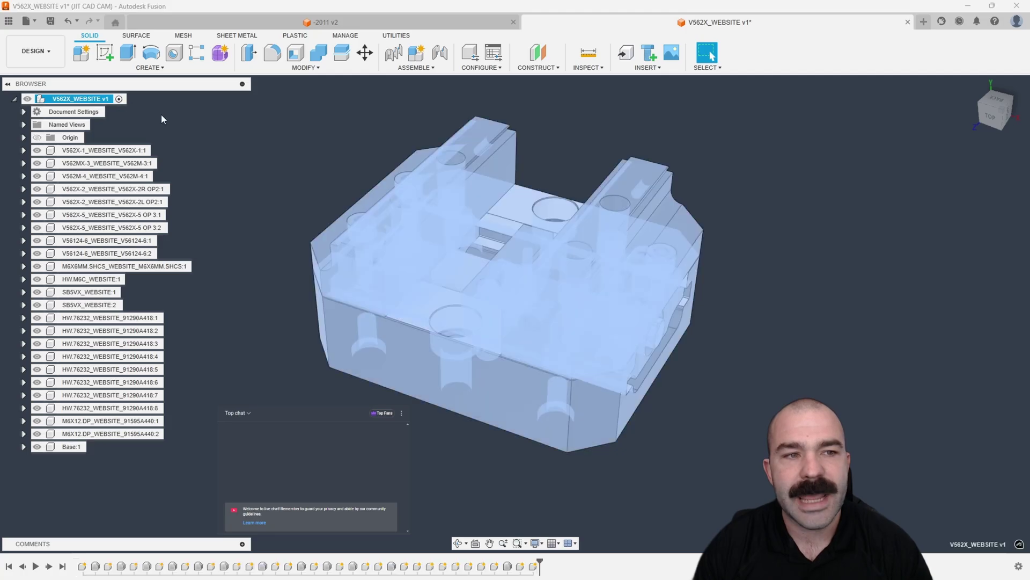
pyautogui.click(224, 126)
# - Hide the Base component and move the V562X-1 vise body component into it
pyautogui.click(356, 366)
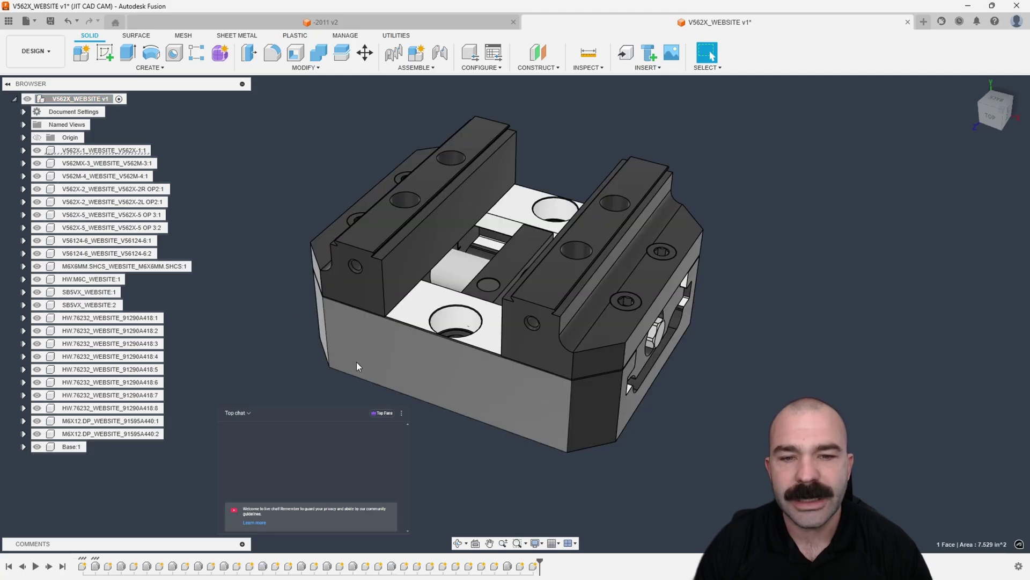
pyautogui.click(132, 153)
pyautogui.moveTo(251, 183)
pyautogui.keyDown('shift'); pyautogui.mouseDown(button='middle')
pyautogui.moveTo(199, 145)
pyautogui.moveTo(229, 182)
pyautogui.moveTo(252, 184)
pyautogui.mouseUp(button='middle'); pyautogui.keyUp('shift')
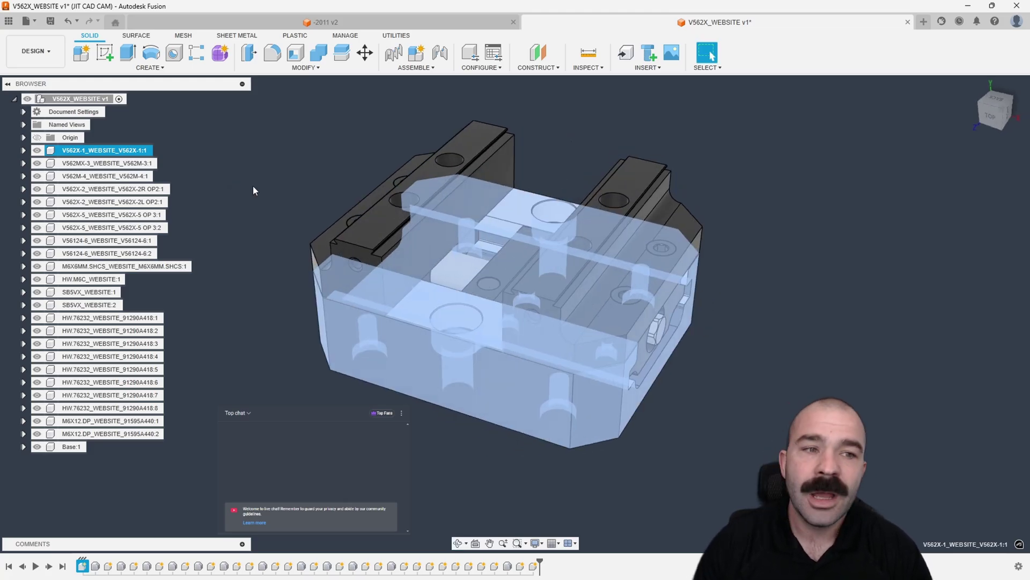
pyautogui.click(250, 184)
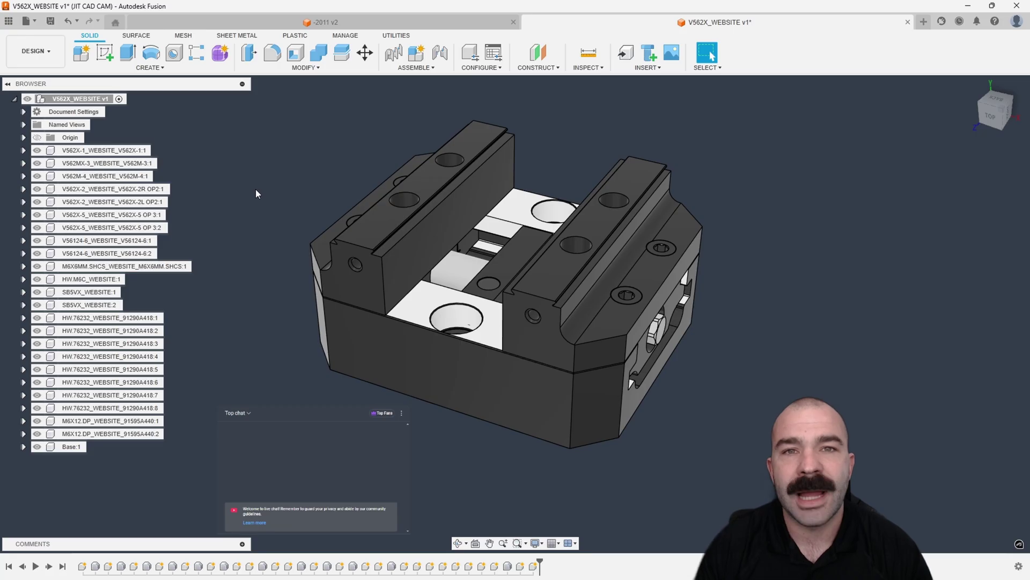
pyautogui.click(38, 447)
pyautogui.click(100, 151)
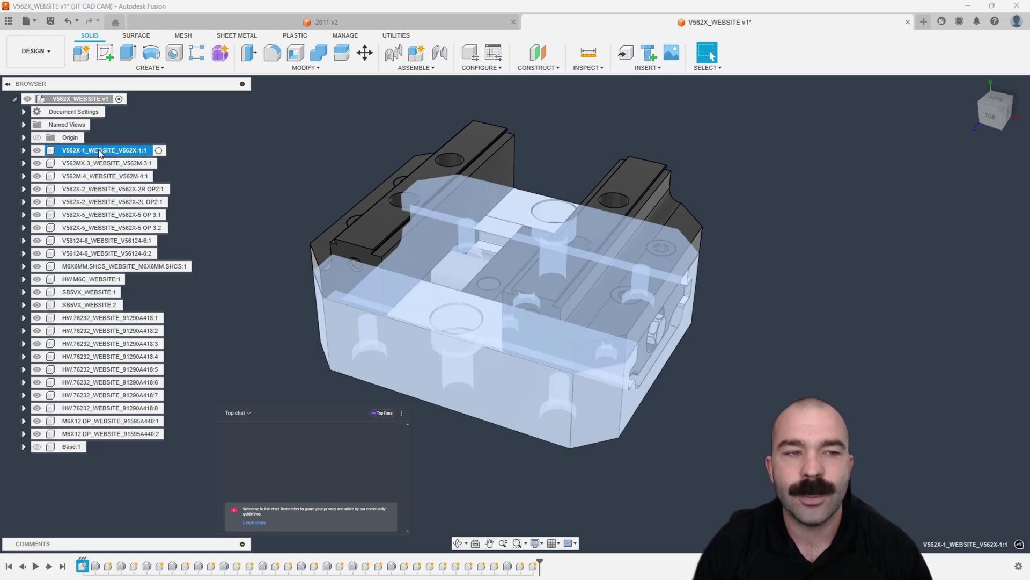
pyautogui.moveTo(99, 152); pyautogui.dragTo(71, 450)
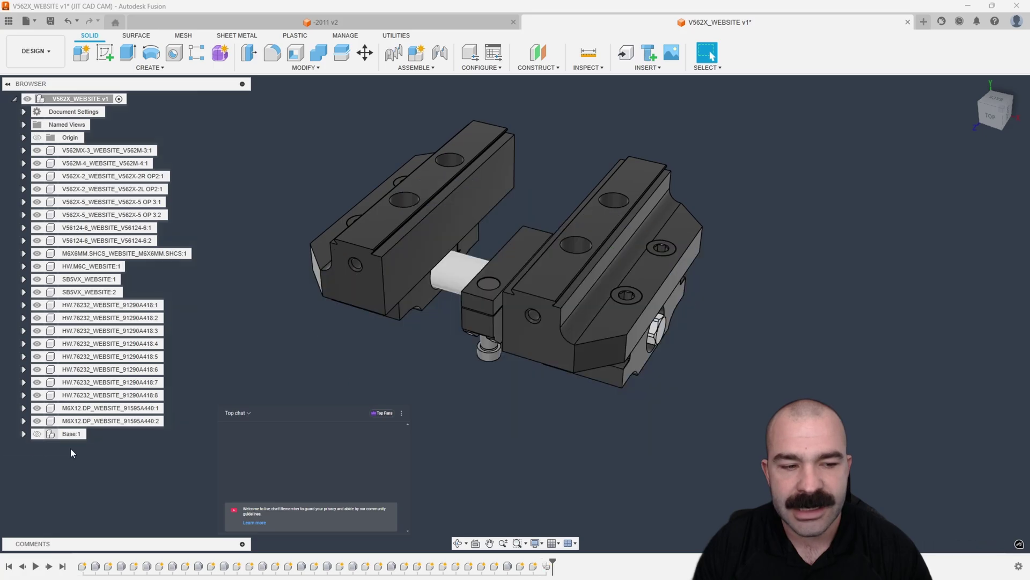
# - Move the V562M-4 lead screw component into the Base component
pyautogui.keyDown('shift'); pyautogui.moveTo(409, 343); pyautogui.dragTo(427, 315, button='middle'); pyautogui.keyUp('shift')
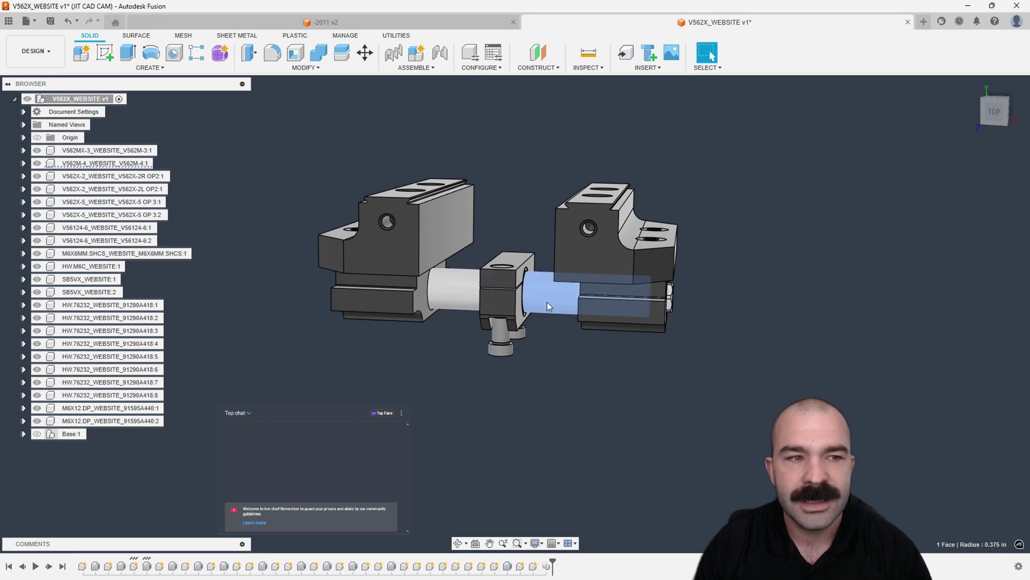
pyautogui.click(124, 163)
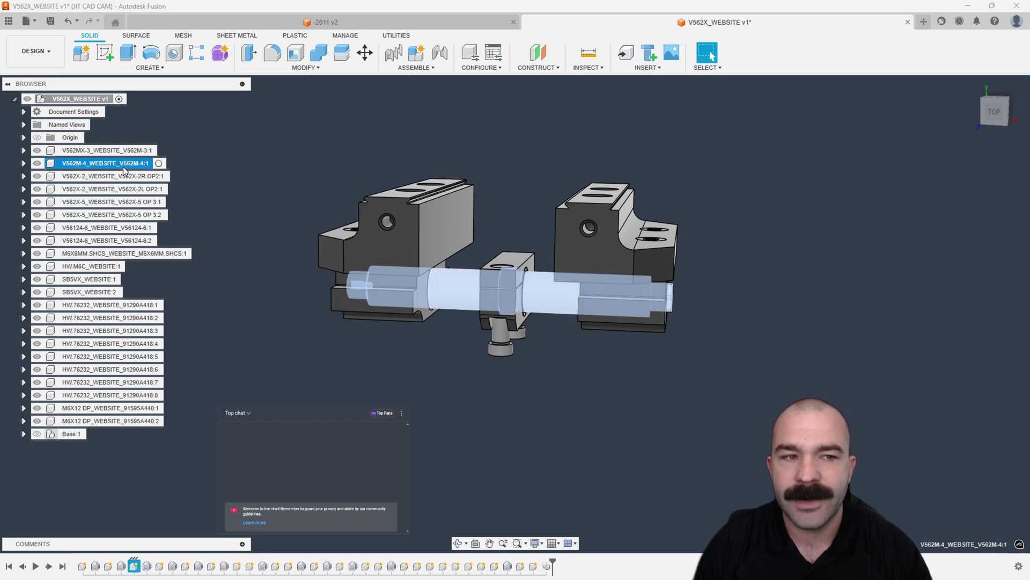
pyautogui.moveTo(125, 171); pyautogui.dragTo(70, 434)
# - Try to move the center block V562MX-3 together with its surrounding screws and hardware components into Base as one selection
pyautogui.keyDown('shift'); pyautogui.moveTo(382, 474); pyautogui.dragTo(501, 465, button='middle'); pyautogui.keyUp('shift')
pyautogui.moveTo(474, 216); pyautogui.dragTo(551, 415)
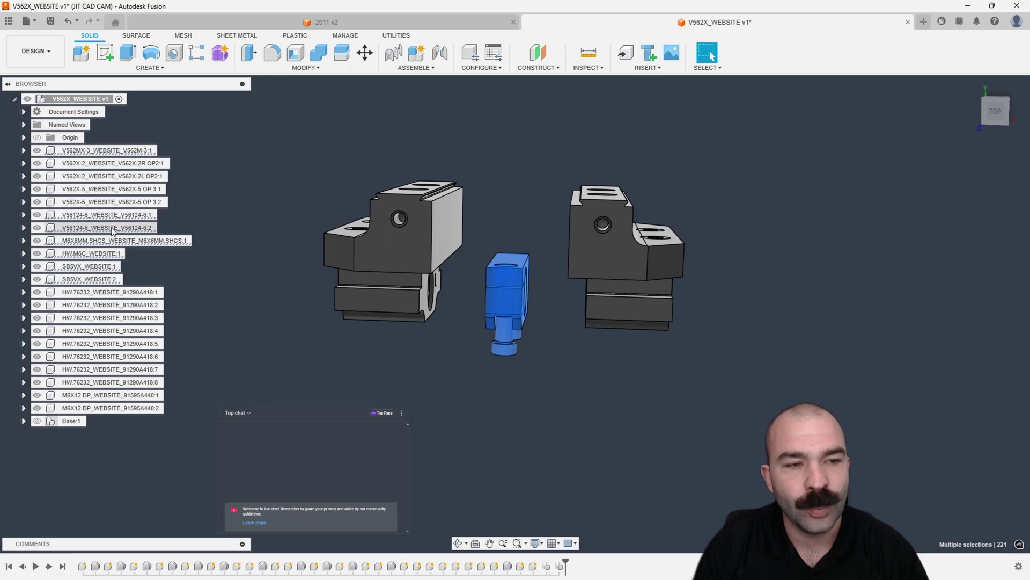
pyautogui.moveTo(99, 280); pyautogui.dragTo(198, 452)
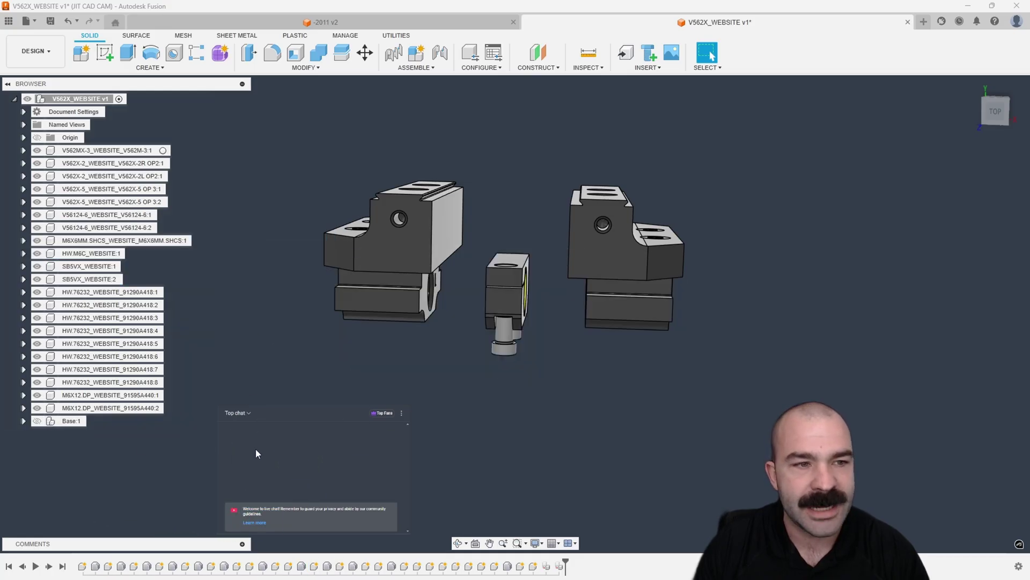
pyautogui.moveTo(478, 215); pyautogui.dragTo(558, 399)
pyautogui.moveTo(94, 287); pyautogui.dragTo(75, 220)
pyautogui.keyDown('ctrl'); pyautogui.click(75, 214); pyautogui.keyUp('ctrl')
pyautogui.keyDown('ctrl'); pyautogui.click(80, 150); pyautogui.keyUp('ctrl')
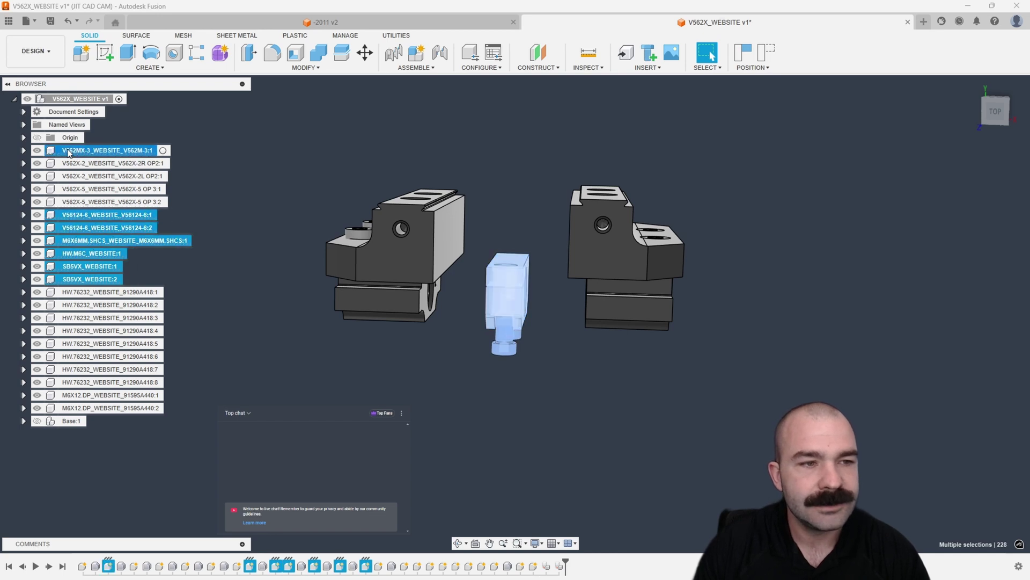
pyautogui.moveTo(81, 151); pyautogui.dragTo(67, 420)
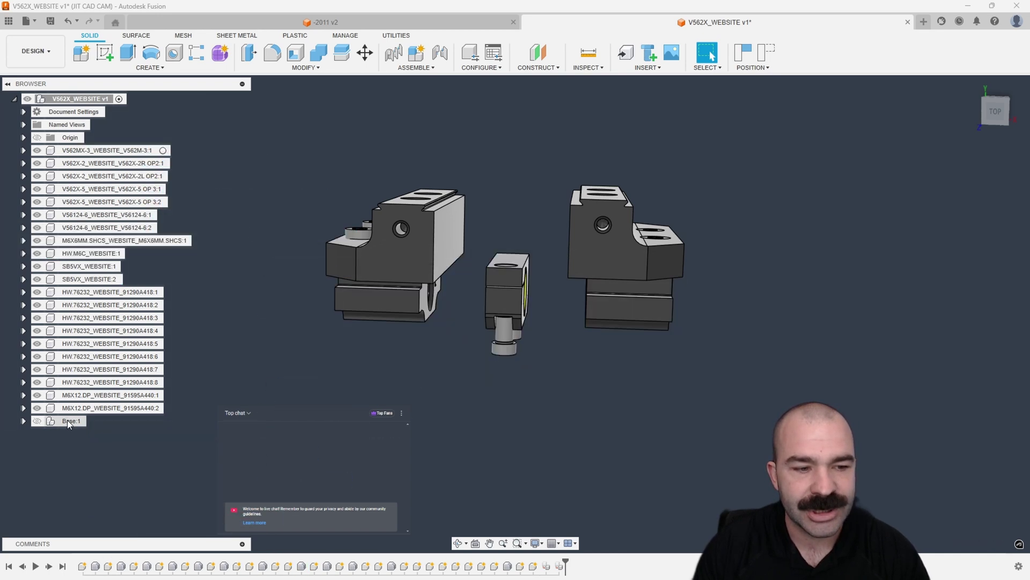
# - Expand Base and retry moving V562MX-3, both V56124-6, M6X6MM.SHCS, HW.M6C and both SB5VX components into it together
pyautogui.click(24, 421)
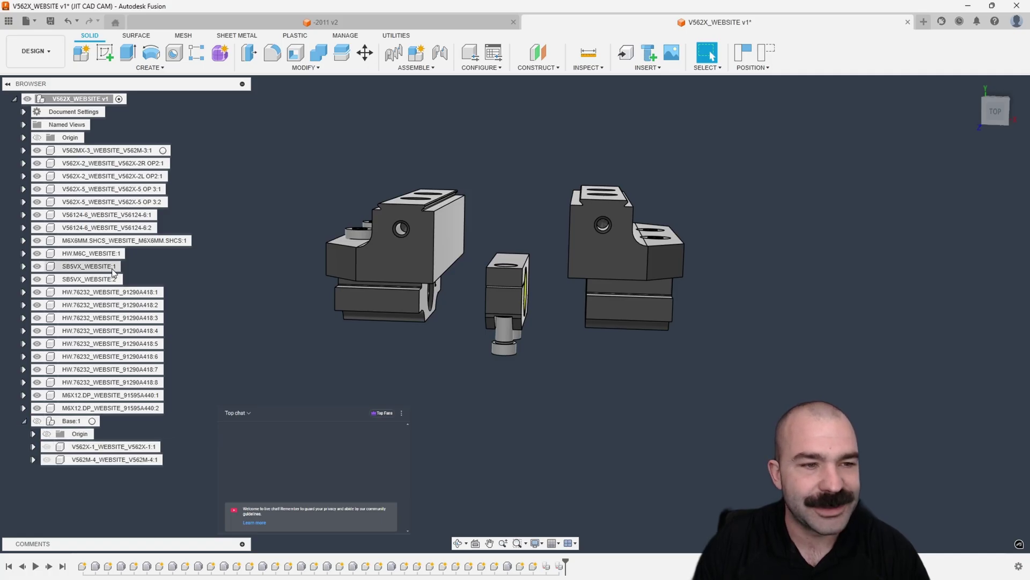
pyautogui.moveTo(476, 211); pyautogui.dragTo(548, 410)
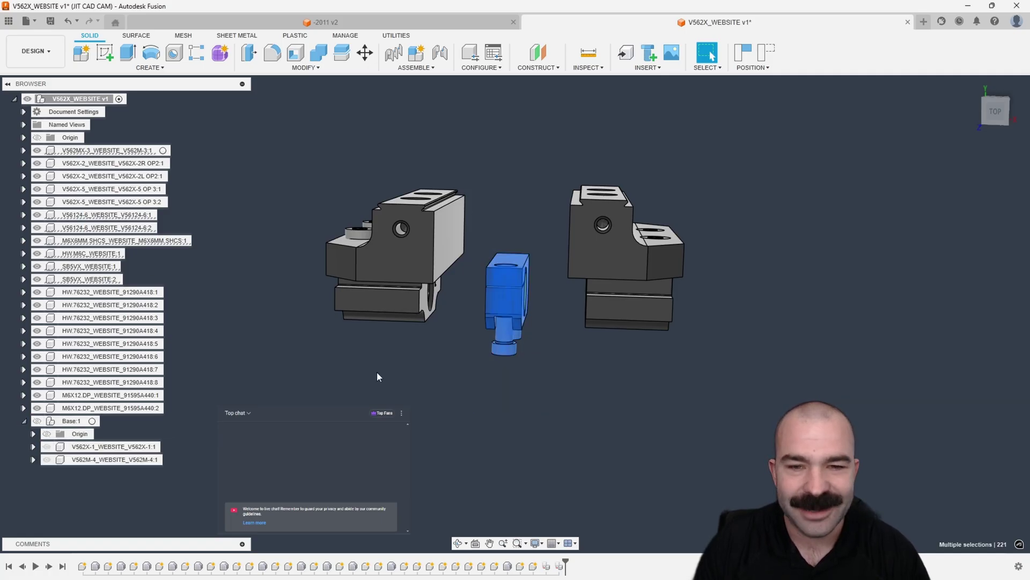
pyautogui.keyDown('ctrl'); pyautogui.click(108, 150); pyautogui.keyUp('ctrl')
pyautogui.keyDown('ctrl'); pyautogui.click(108, 214); pyautogui.keyUp('ctrl')
pyautogui.keyDown('ctrl'); pyautogui.click(108, 228); pyautogui.keyUp('ctrl')
pyautogui.keyDown('ctrl'); pyautogui.click(123, 240); pyautogui.keyUp('ctrl')
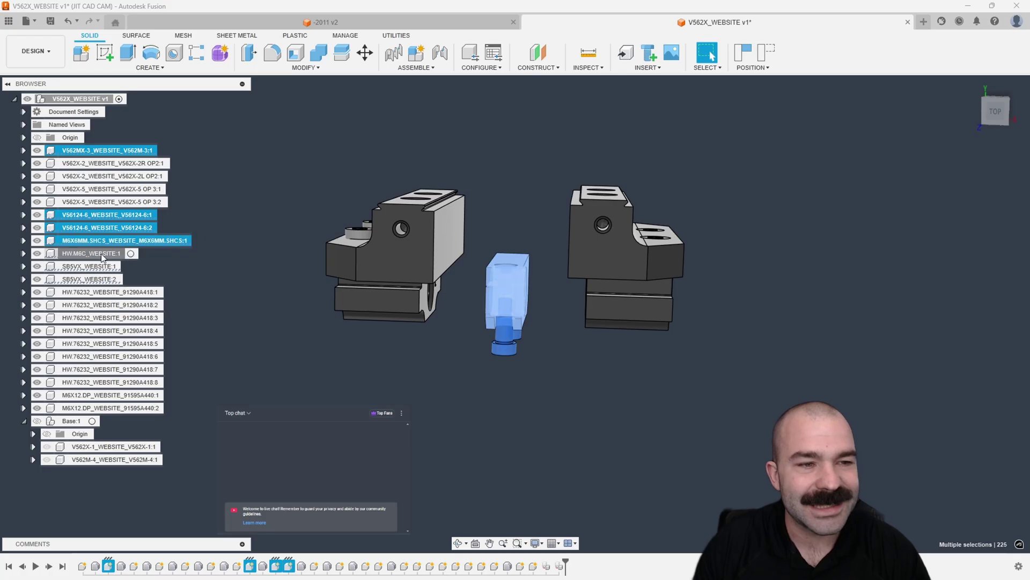
pyautogui.keyDown('ctrl'); pyautogui.click(103, 253); pyautogui.keyUp('ctrl')
pyautogui.keyDown('ctrl'); pyautogui.click(91, 266); pyautogui.keyUp('ctrl')
pyautogui.keyDown('ctrl'); pyautogui.click(91, 279); pyautogui.keyUp('ctrl')
pyautogui.moveTo(91, 279); pyautogui.dragTo(108, 440)
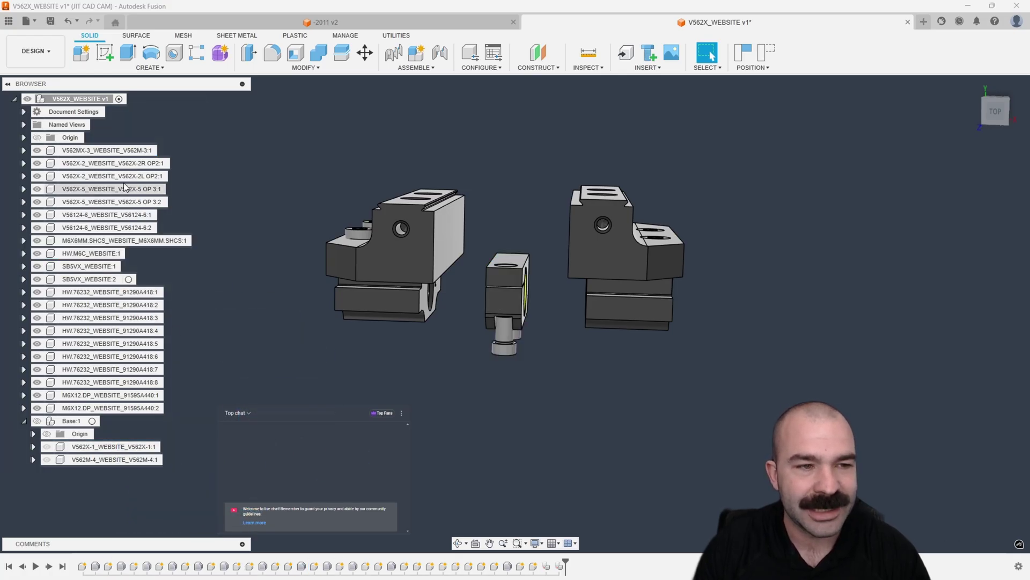
# - Move V562MX-3 on its own and the V56124-6, M6X6MM.SHCS, HW.M6C and SB5VX components as a group into Base, and collapse it
pyautogui.moveTo(107, 150); pyautogui.dragTo(67, 430)
pyautogui.keyDown('shift'); pyautogui.moveTo(452, 372); pyautogui.dragTo(480, 313, button='middle'); pyautogui.keyUp('shift')
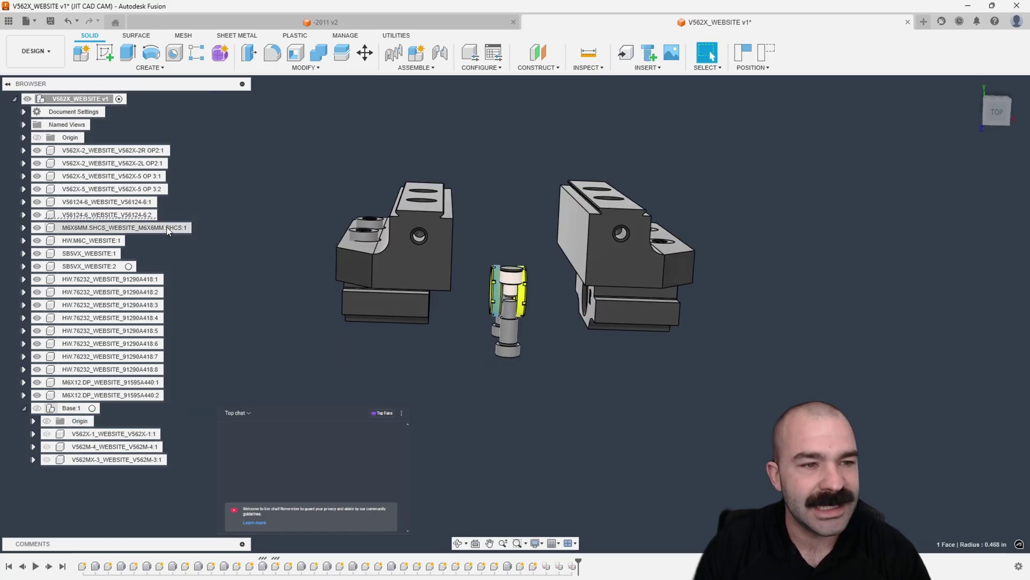
pyautogui.click(107, 215)
pyautogui.keyDown('shift'); pyautogui.click(110, 203); pyautogui.keyUp('shift')
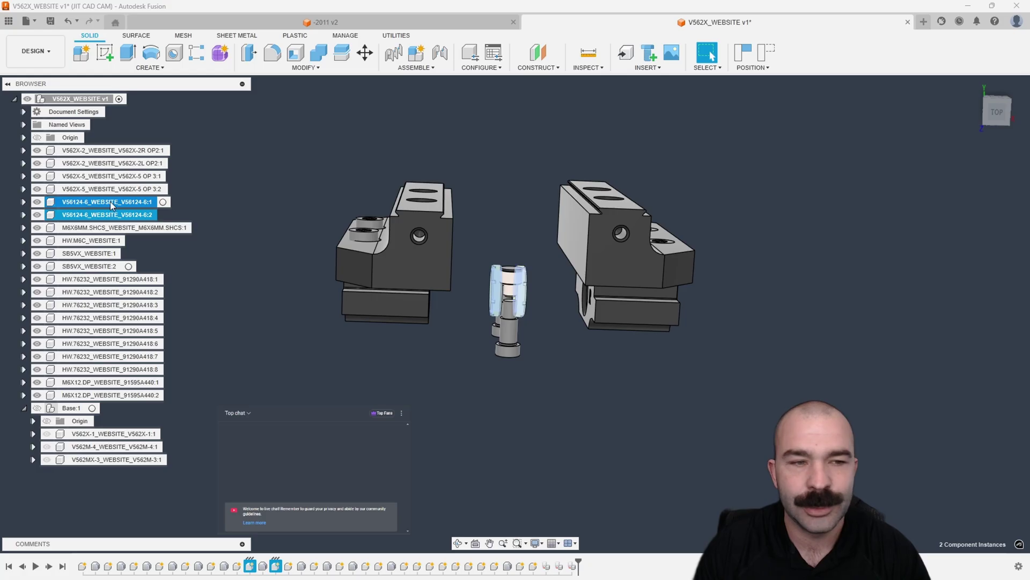
pyautogui.keyDown('shift'); pyautogui.click(102, 227); pyautogui.keyUp('shift')
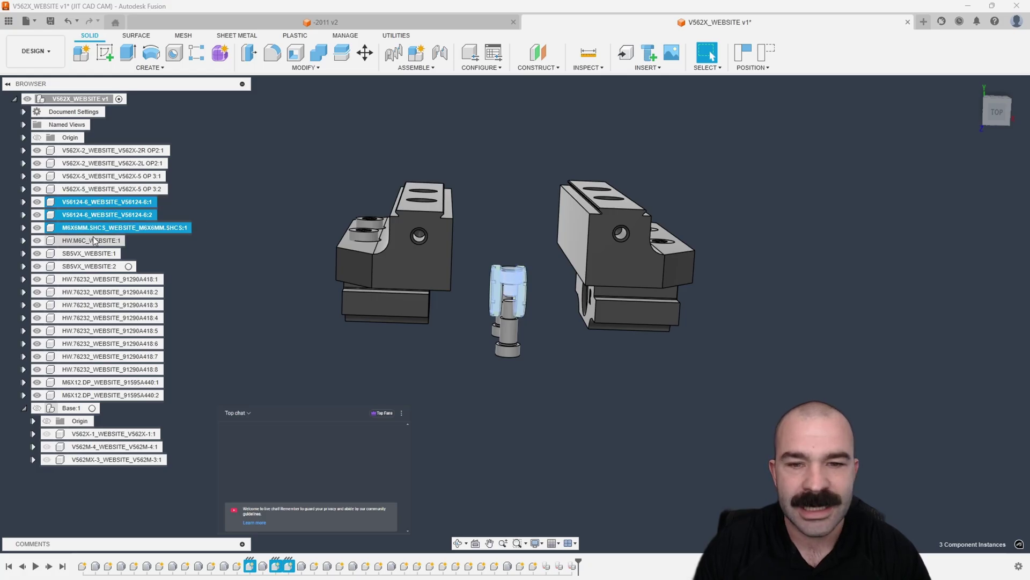
pyautogui.keyDown('shift'); pyautogui.click(94, 241); pyautogui.keyUp('shift')
pyautogui.keyDown('shift'); pyautogui.click(95, 253); pyautogui.keyUp('shift')
pyautogui.keyDown('shift'); pyautogui.click(99, 266); pyautogui.keyUp('shift')
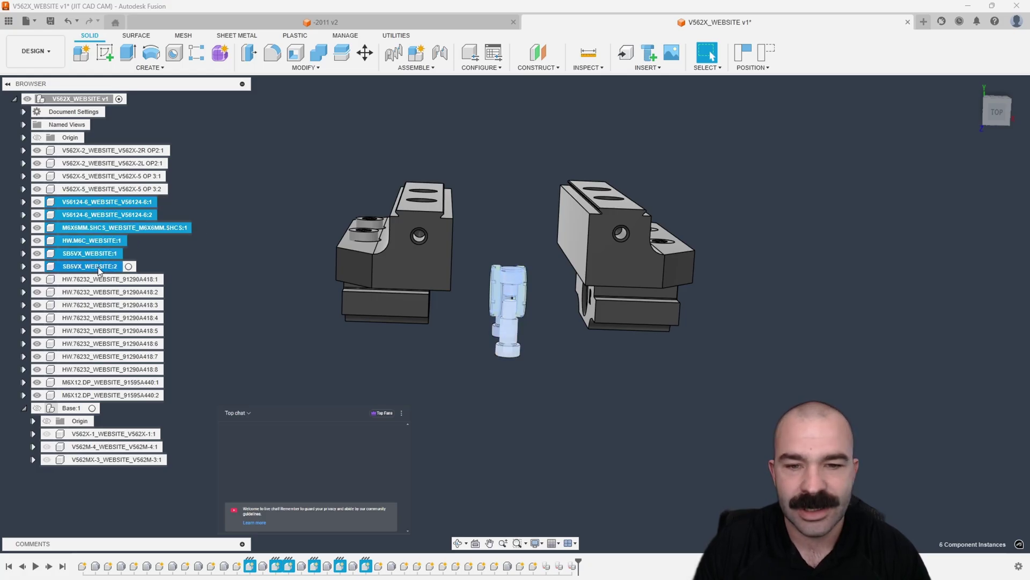
pyautogui.moveTo(95, 254); pyautogui.dragTo(71, 410)
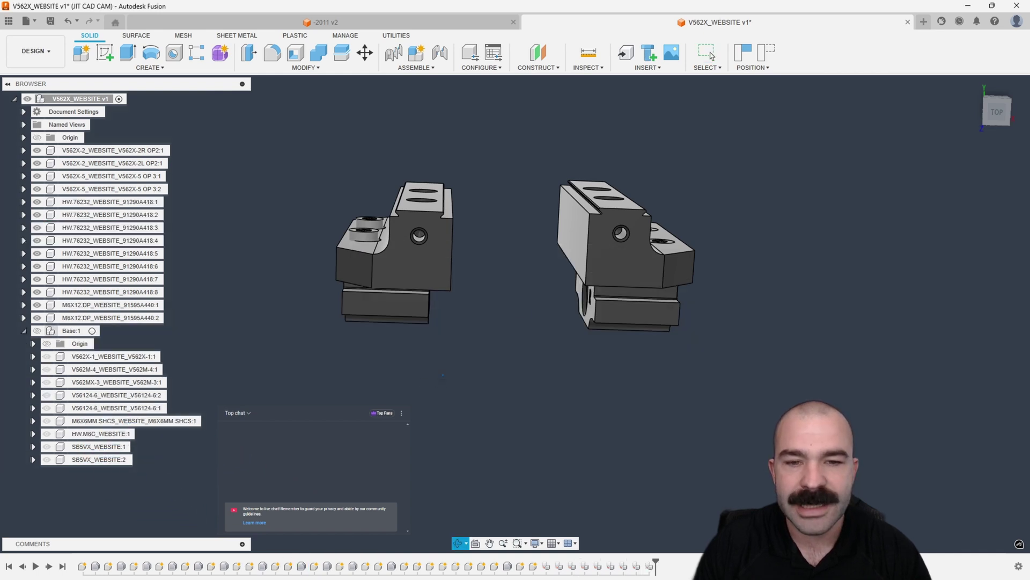
pyautogui.keyDown('shift'); pyautogui.moveTo(504, 365); pyautogui.dragTo(256, 386, button='middle'); pyautogui.keyUp('shift')
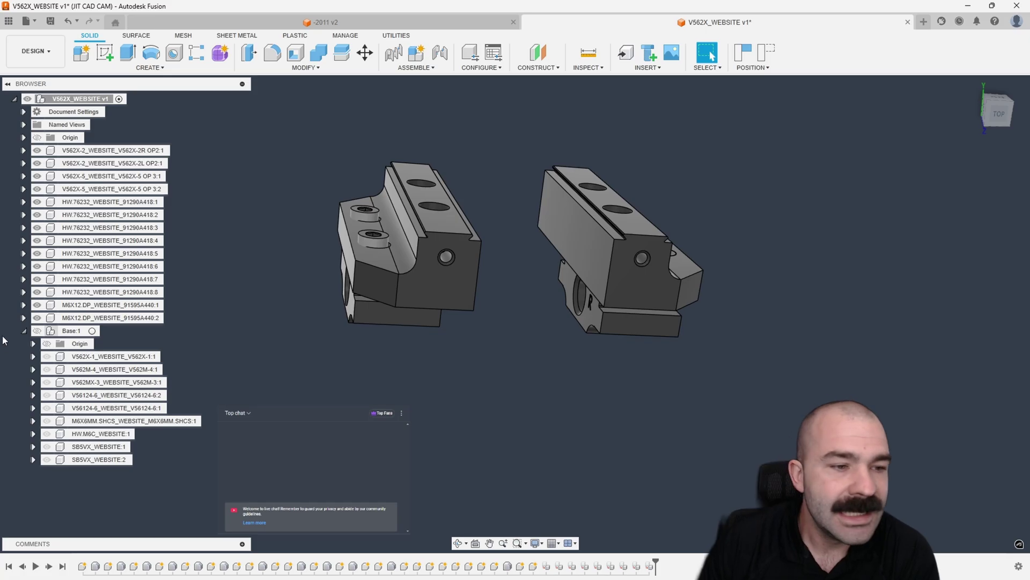
pyautogui.click(23, 331)
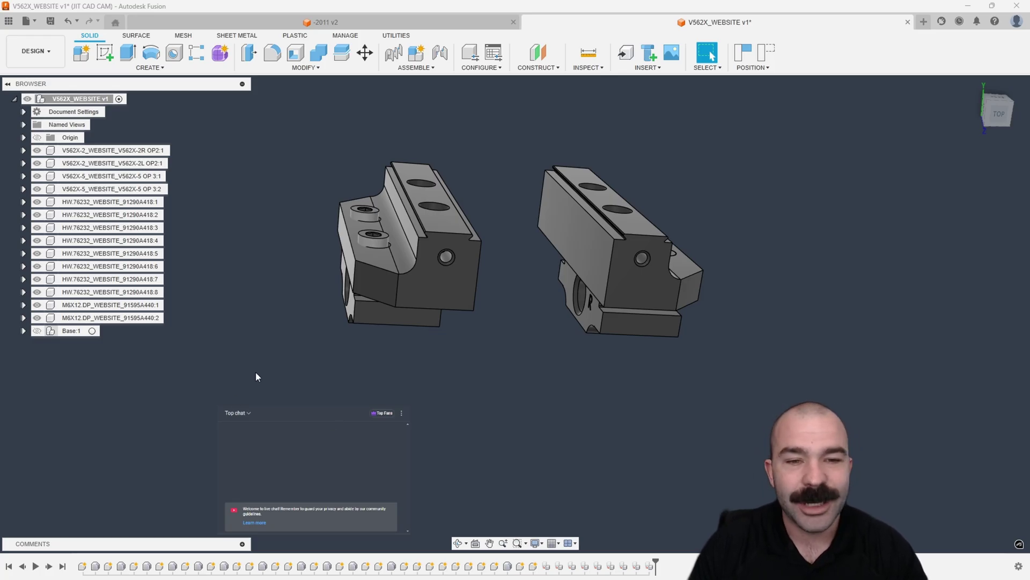
# - Pull the left jaw block off its screws to test its movement, and revert its position
pyautogui.keyDown('shift'); pyautogui.moveTo(255, 371); pyautogui.dragTo(440, 377, button='middle'); pyautogui.keyUp('shift')
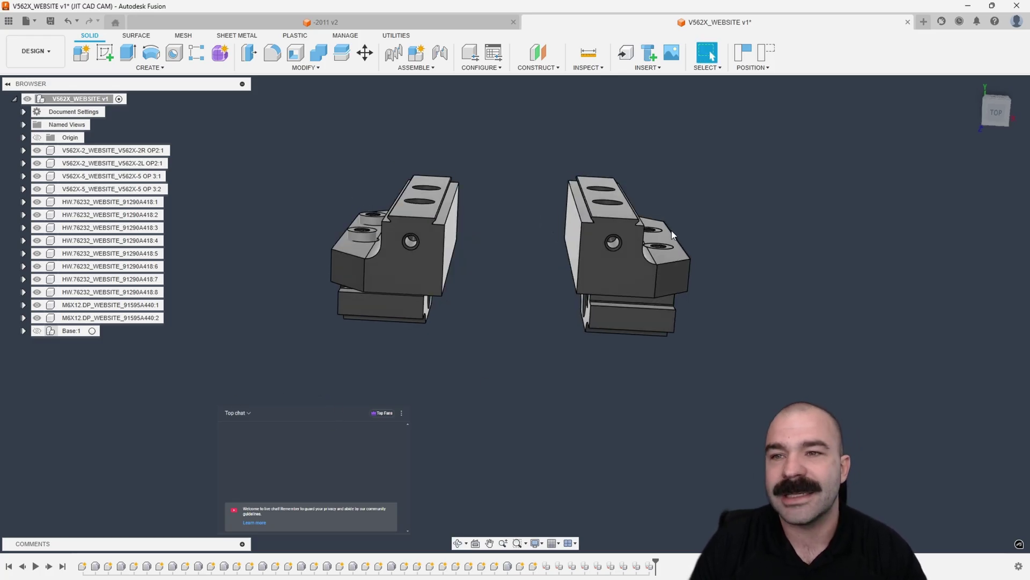
pyautogui.moveTo(412, 244); pyautogui.dragTo(360, 171)
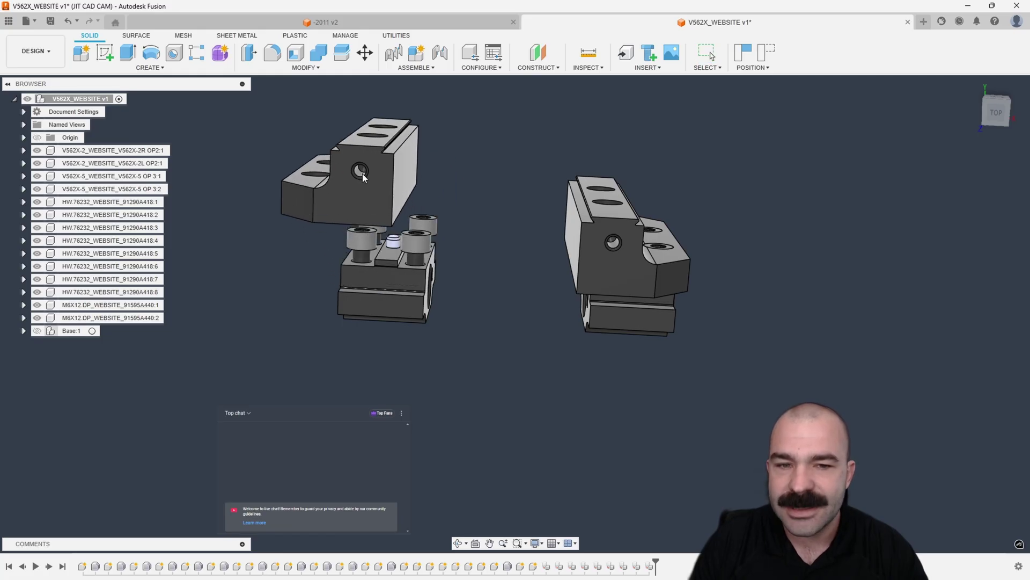
pyautogui.click(776, 53)
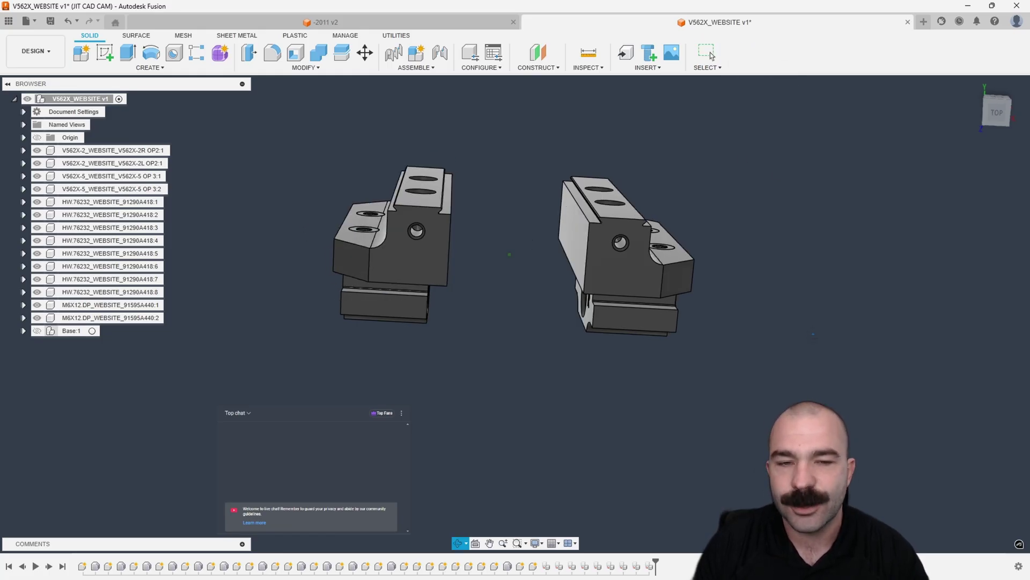
# - Create a new internal component named Left Jaw under the top-level V562X_WEBSITE assembly
pyautogui.click(107, 102)
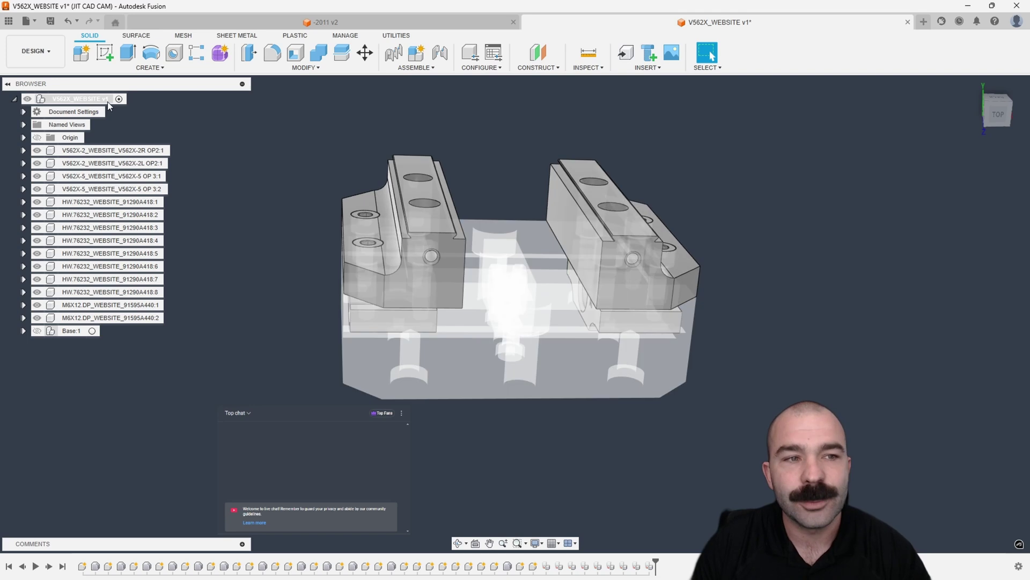
pyautogui.rightClick(107, 101)
pyautogui.click(143, 109)
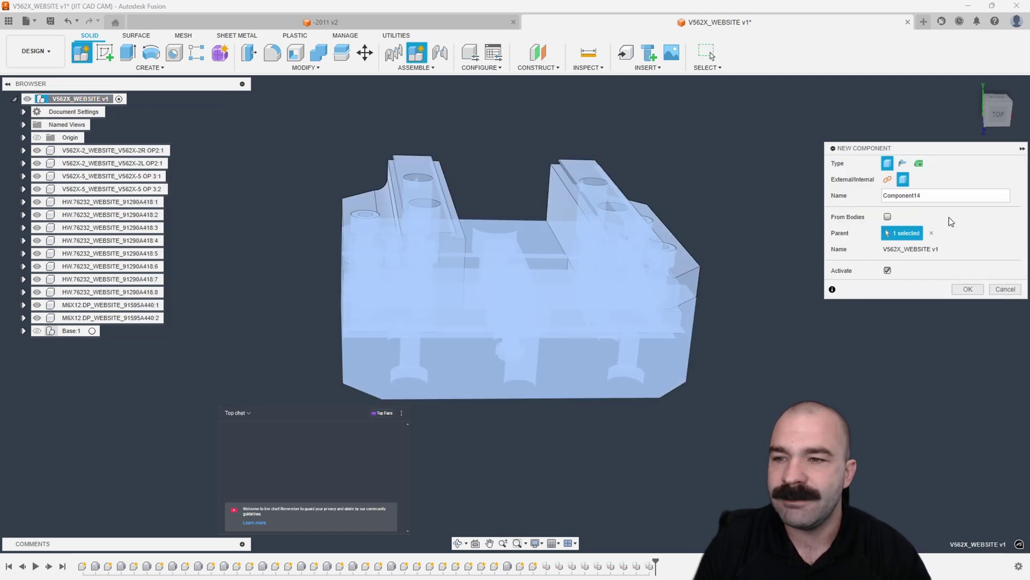
pyautogui.moveTo(925, 195); pyautogui.dragTo(812, 192)
pyautogui.write('Legt J')
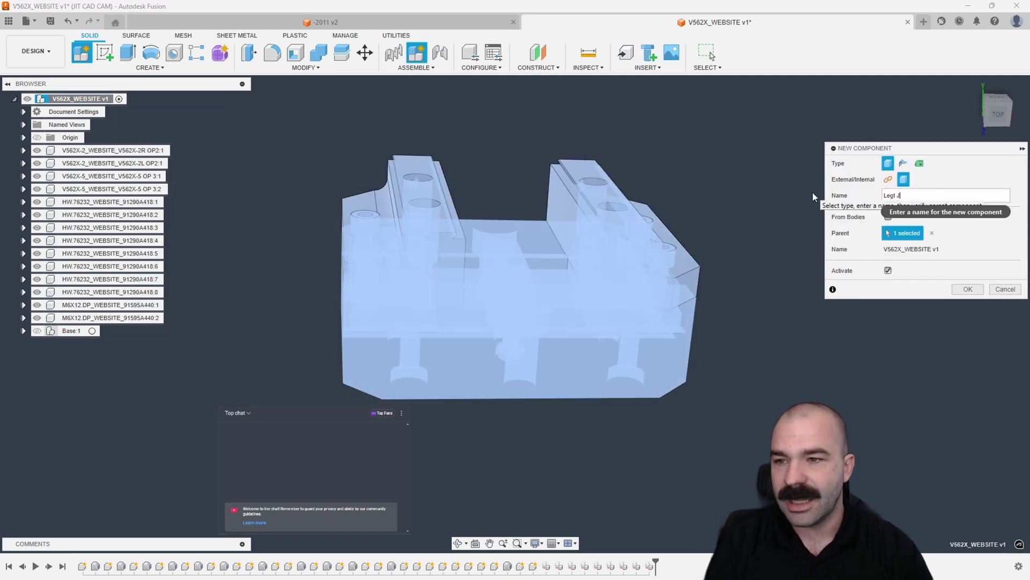
pyautogui.press('BackSpace')
pyautogui.write('Ft')
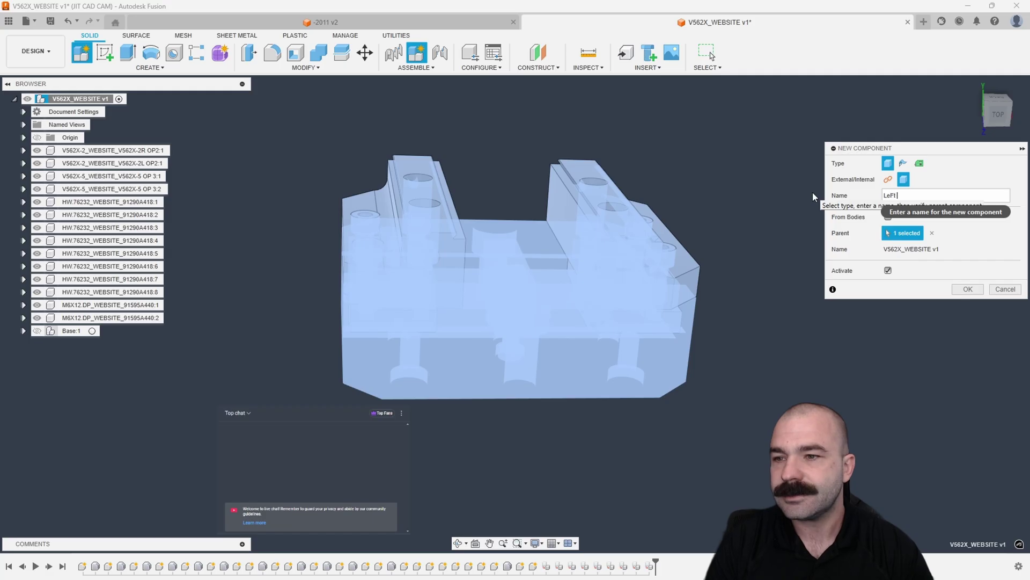
pyautogui.write(' Jaw')
pyautogui.press('Return')
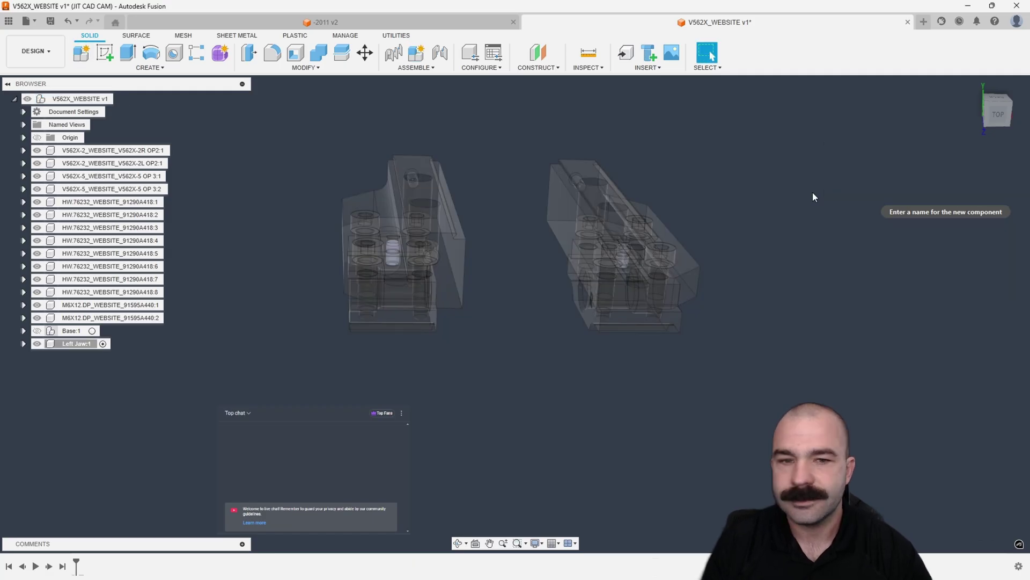
# - Move the left jaw's hardware, HW.76232 instances 5 to 8 and M6X12.DP:1, into Left Jaw, and hide that component
pyautogui.scroll(-1, 824, 359)
pyautogui.moveTo(389, 136); pyautogui.dragTo(605, 408)
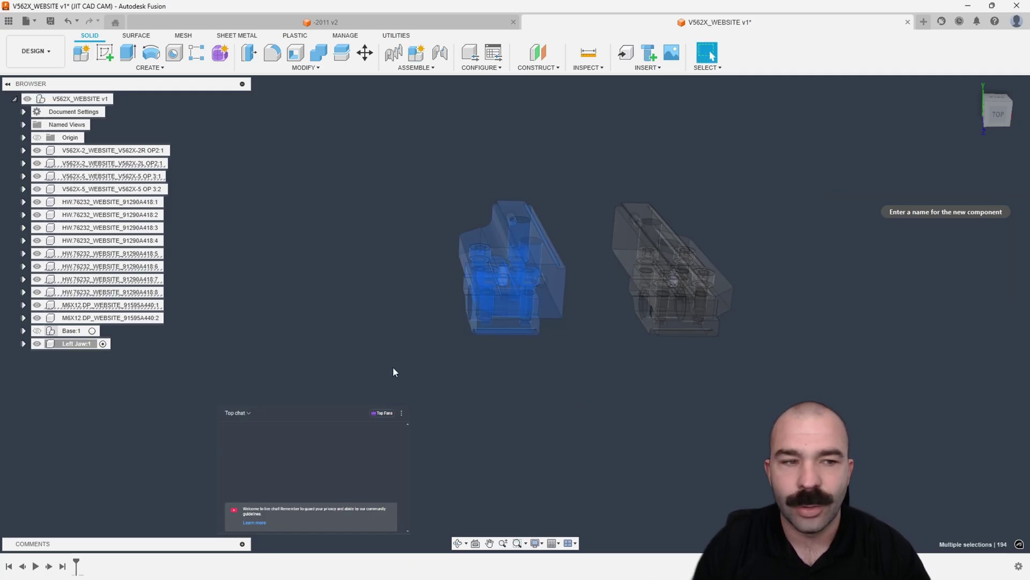
pyautogui.click(121, 306)
pyautogui.keyDown('shift'); pyautogui.click(134, 253); pyautogui.keyUp('shift')
pyautogui.moveTo(134, 254); pyautogui.dragTo(74, 347)
pyautogui.moveTo(403, 166); pyautogui.dragTo(391, 379)
pyautogui.click(37, 280)
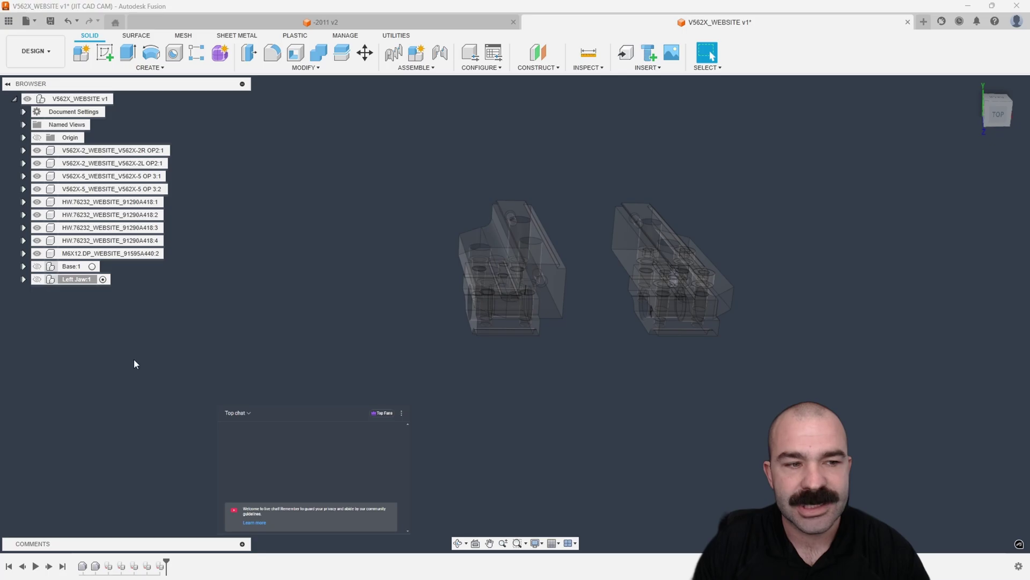
# - Move the left jaw parts V562X-2L OP2:1 and V562X-5 OP 3:1 together into the Left Jaw component
pyautogui.moveTo(416, 172); pyautogui.dragTo(587, 412)
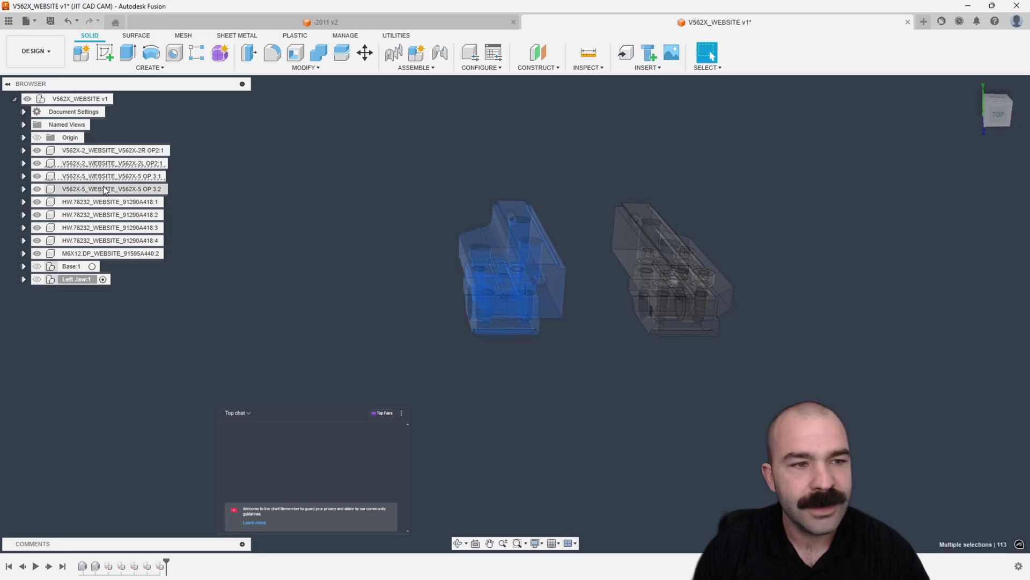
pyautogui.moveTo(104, 165); pyautogui.dragTo(76, 280)
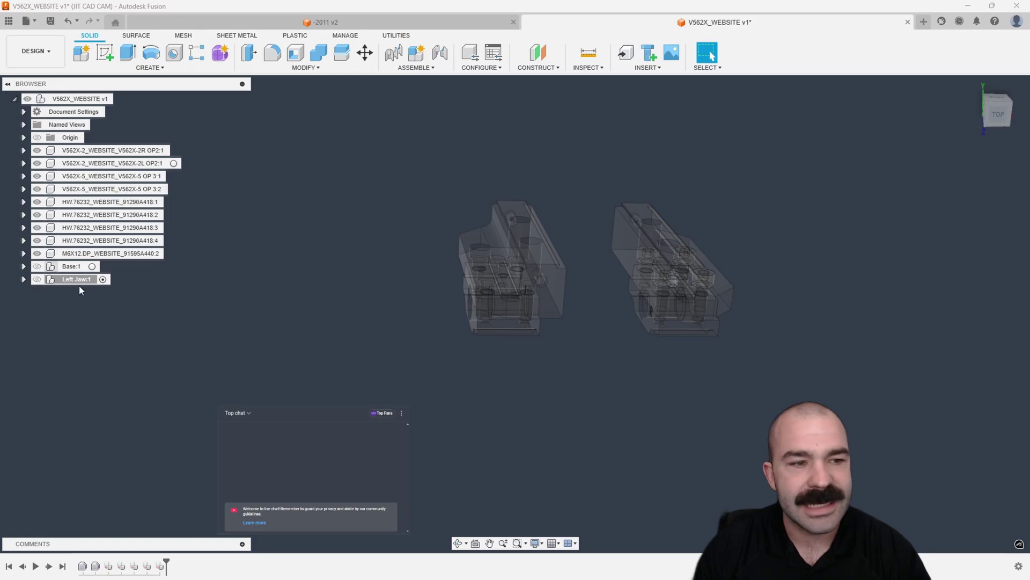
pyautogui.click(110, 163)
pyautogui.keyDown('shift'); pyautogui.click(110, 176); pyautogui.keyUp('shift')
pyautogui.moveTo(105, 163); pyautogui.dragTo(79, 279)
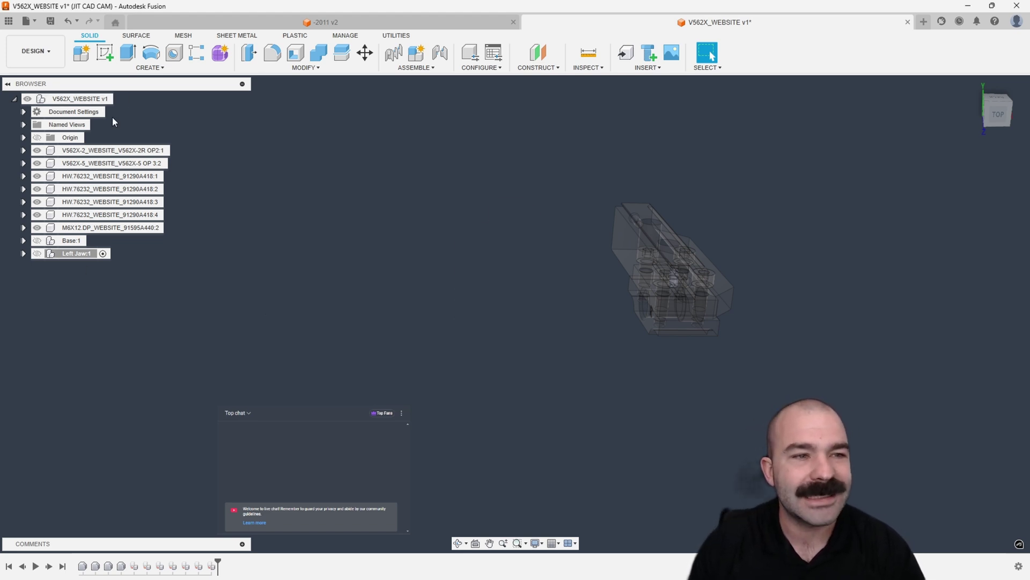
# - Activate the top-level assembly and create a new internal component in it named JAW Right
pyautogui.click(108, 102)
pyautogui.click(118, 100)
pyautogui.rightClick(104, 100)
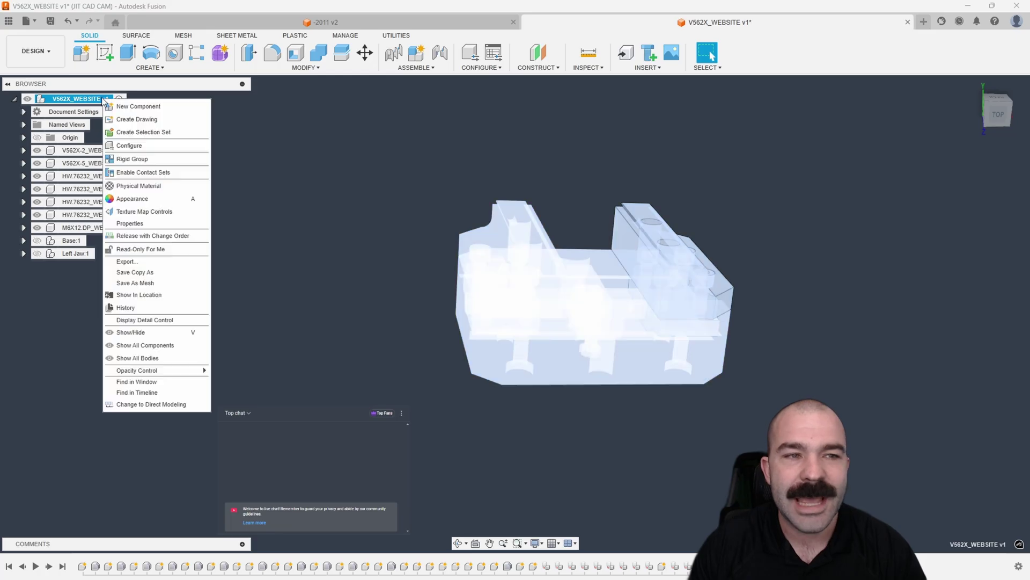
pyautogui.click(119, 107)
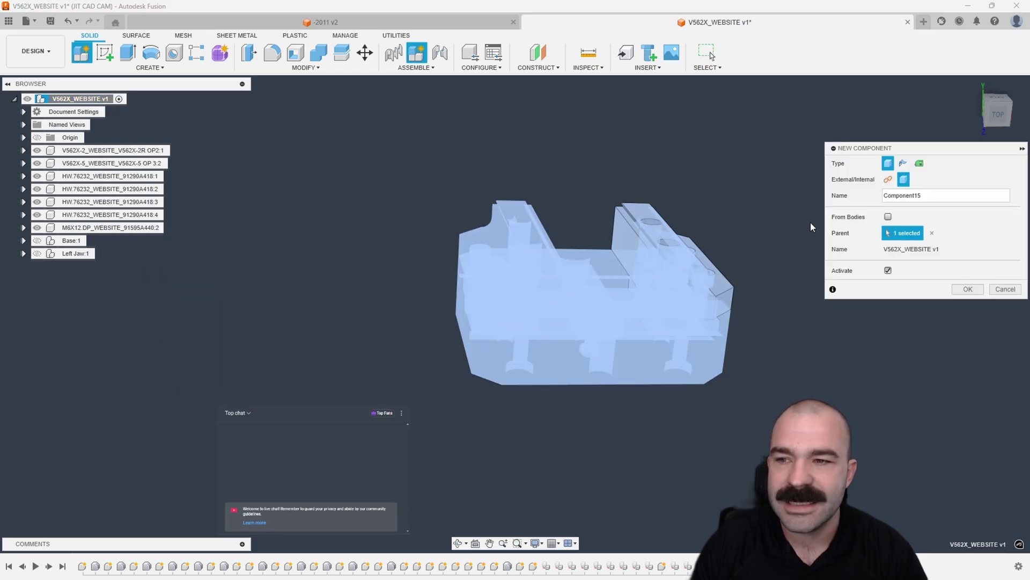
pyautogui.doubleClick(927, 198)
pyautogui.write('JA')
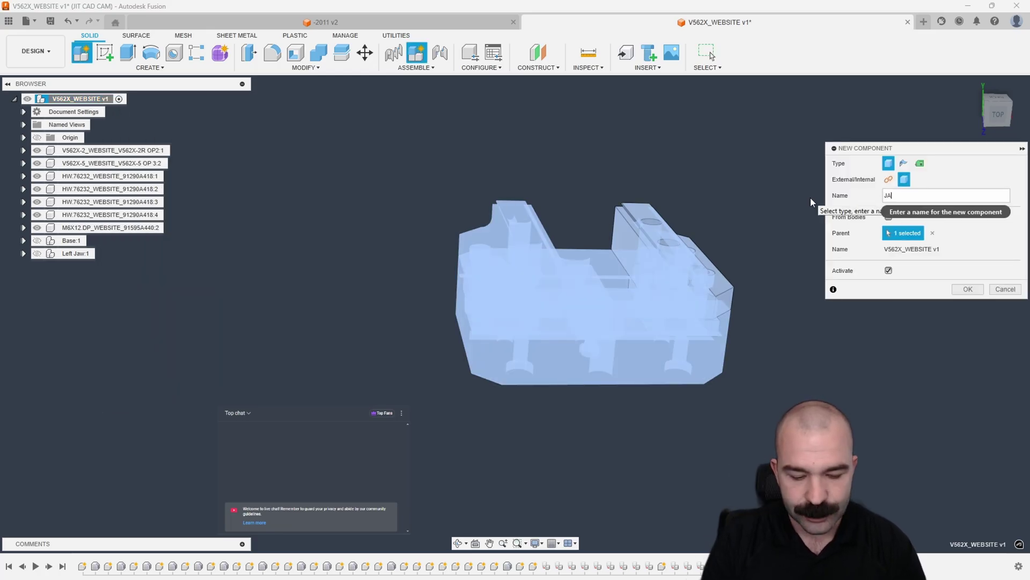
pyautogui.write('W Right')
pyautogui.press('Return')
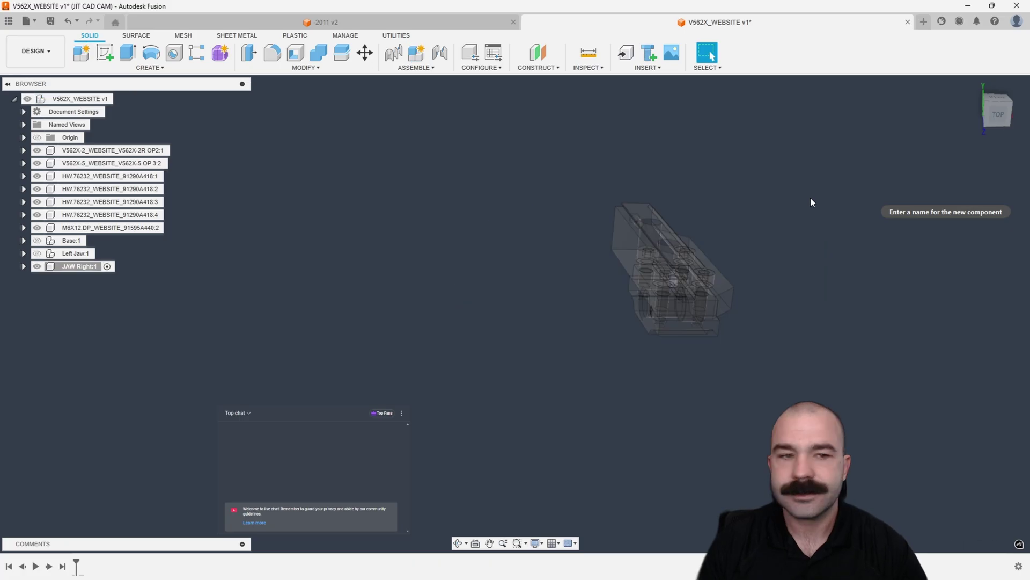
# - Move all remaining loose parts, from V562X-2R OP2:1 through M6X12.DP:2, together into the JAW Right component
pyautogui.click(107, 150)
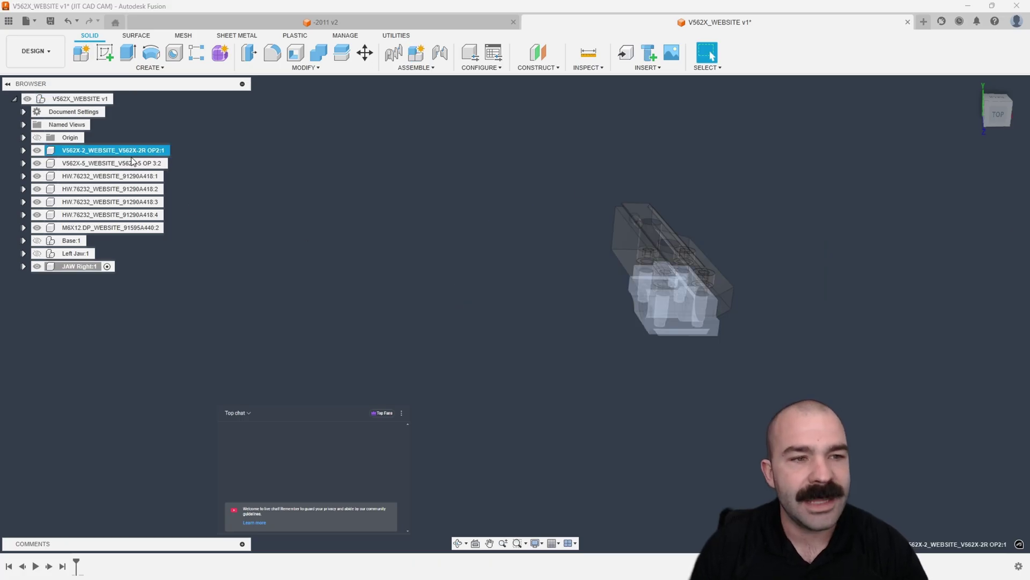
pyautogui.keyDown('ctrl'); pyautogui.click(125, 228); pyautogui.keyUp('ctrl')
pyautogui.click(172, 176)
pyautogui.click(161, 151)
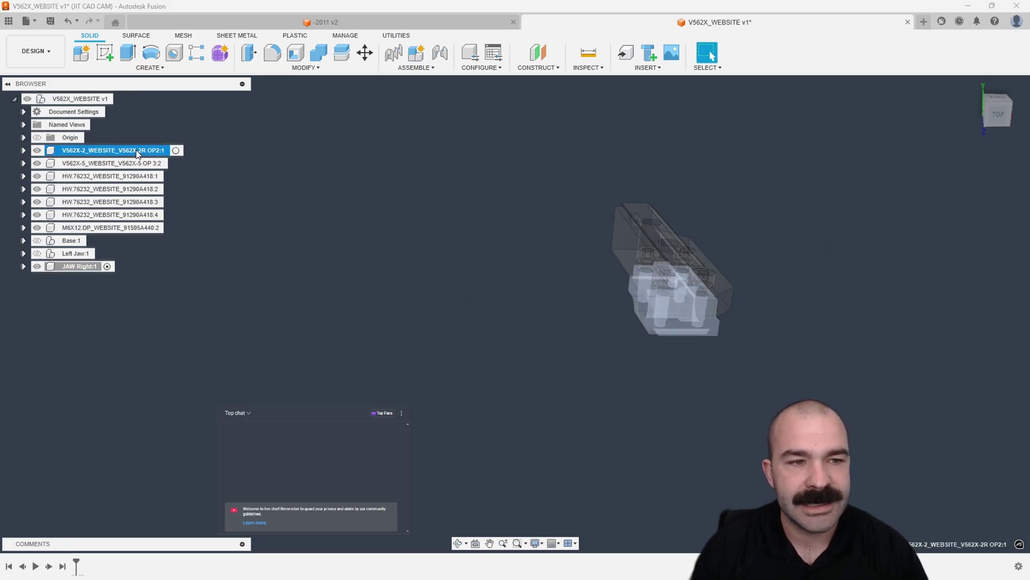
pyautogui.keyDown('shift'); pyautogui.click(126, 228); pyautogui.keyUp('shift')
pyautogui.moveTo(98, 153); pyautogui.dragTo(73, 268)
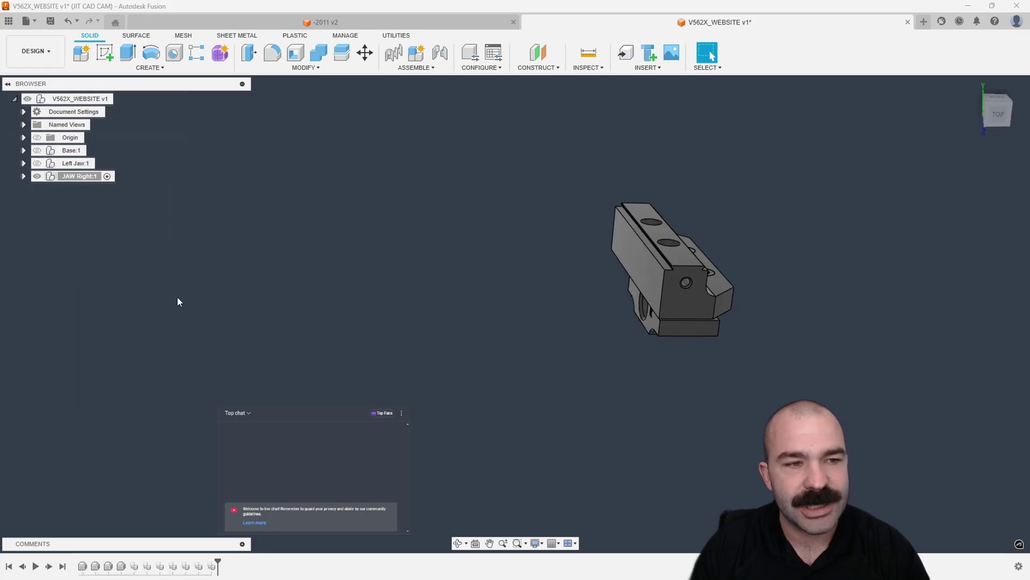
# - Unhide the Base and Left Jaw components, and show all components and all bodies of the assembly
pyautogui.click(37, 163)
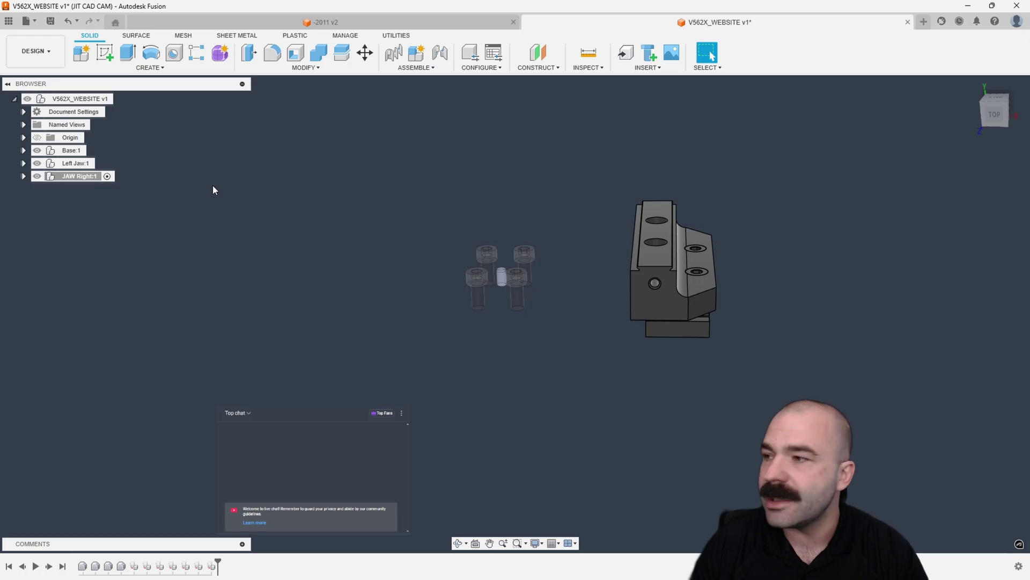
pyautogui.rightClick(87, 100)
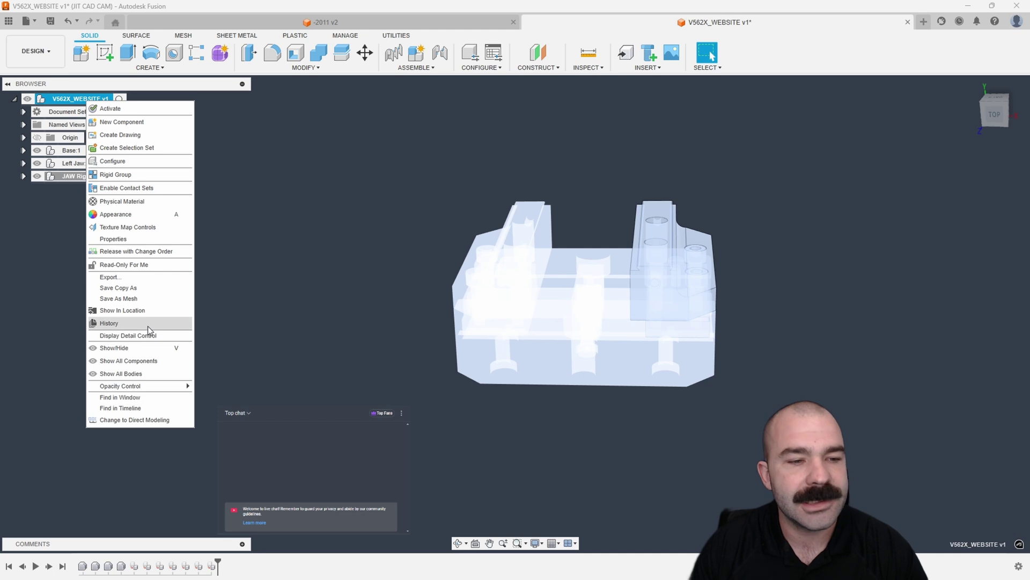
pyautogui.click(150, 359)
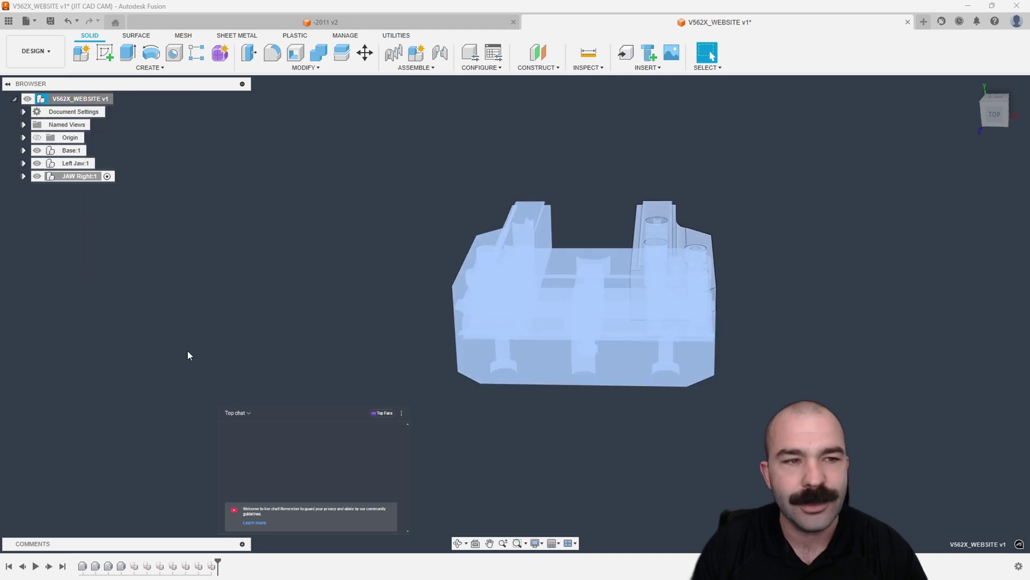
pyautogui.rightClick(86, 99)
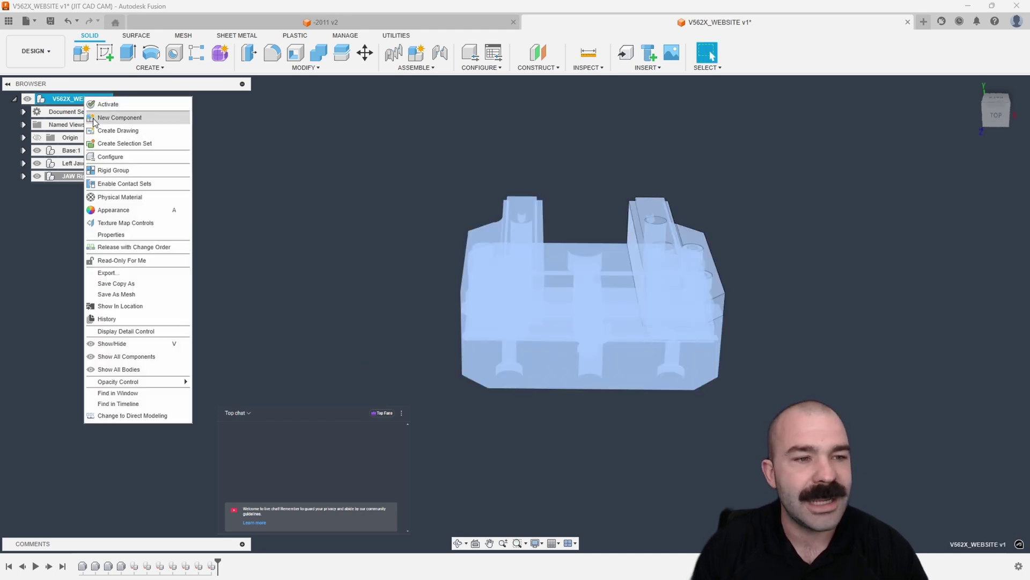
pyautogui.click(140, 370)
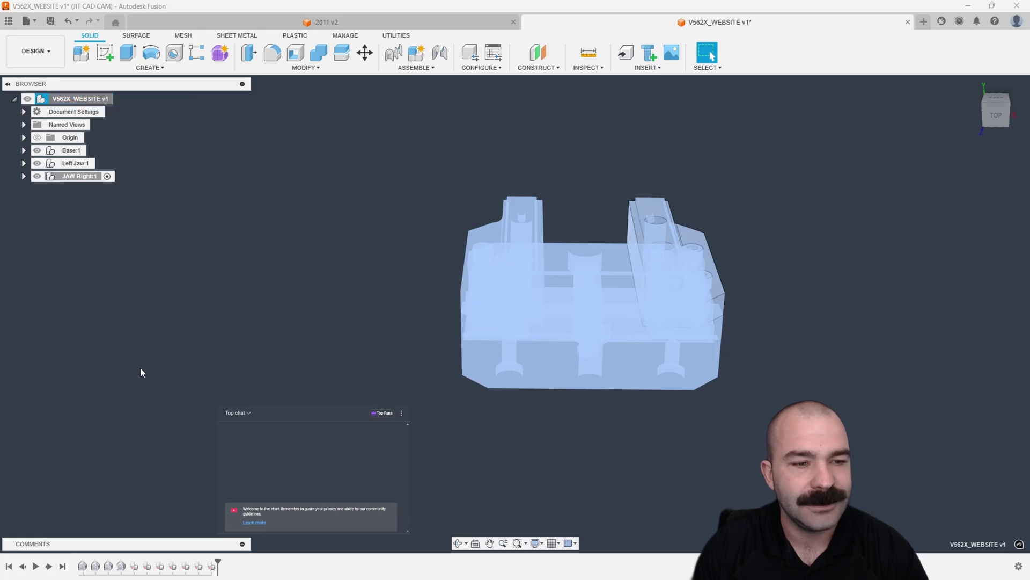
pyautogui.click(193, 302)
# - Activate the top-level V562X_WEBSITE assembly in place of JAW Right
pyautogui.rightClick(66, 166)
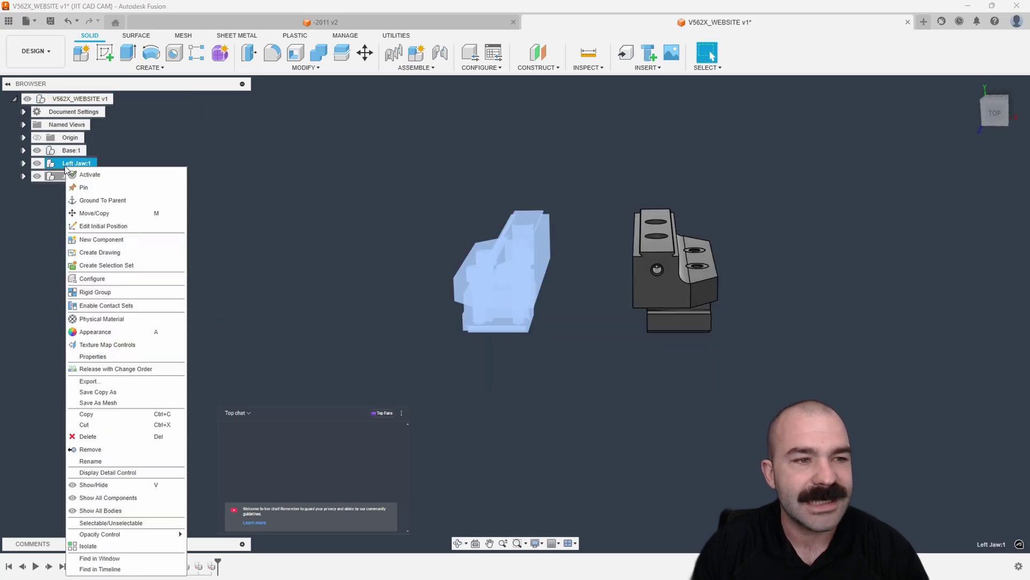
pyautogui.click(158, 162)
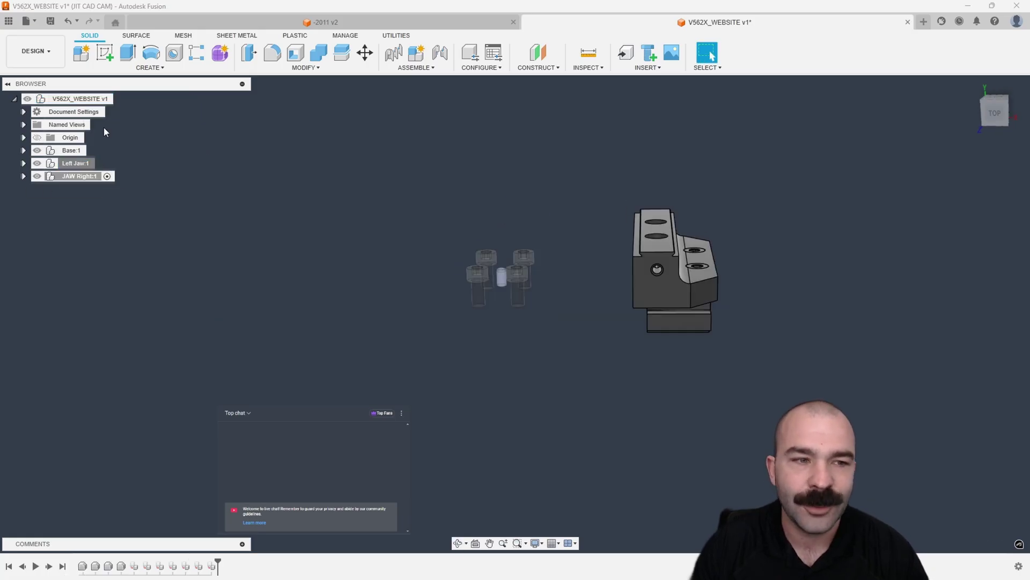
pyautogui.click(119, 99)
pyautogui.keyDown('shift'); pyautogui.moveTo(259, 190); pyautogui.dragTo(305, 224, button='middle'); pyautogui.keyUp('shift')
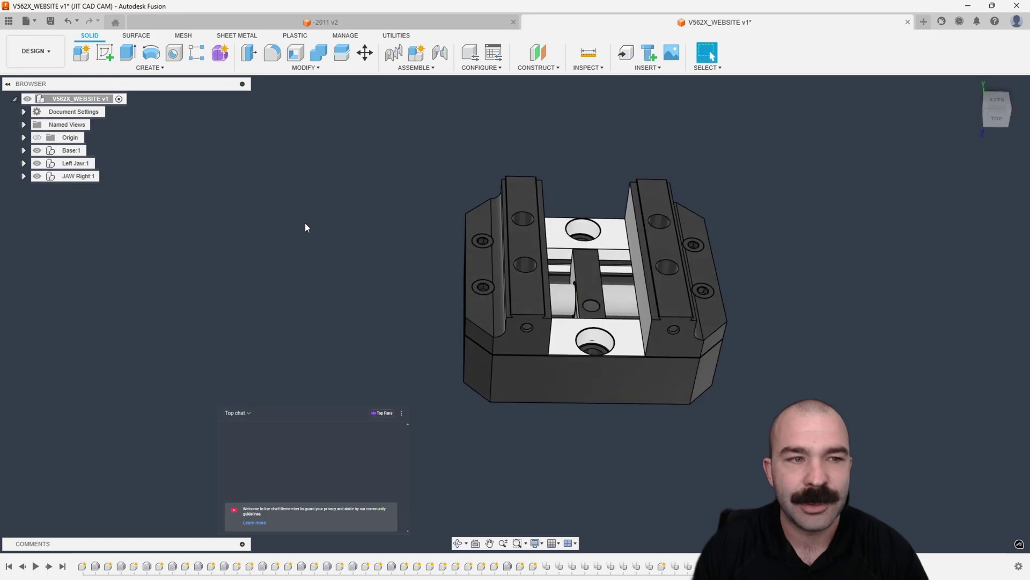
pyautogui.scroll(3, 565, 343)
pyautogui.keyDown('shift'); pyautogui.moveTo(558, 334); pyautogui.dragTo(583, 430, button='middle'); pyautogui.keyUp('shift')
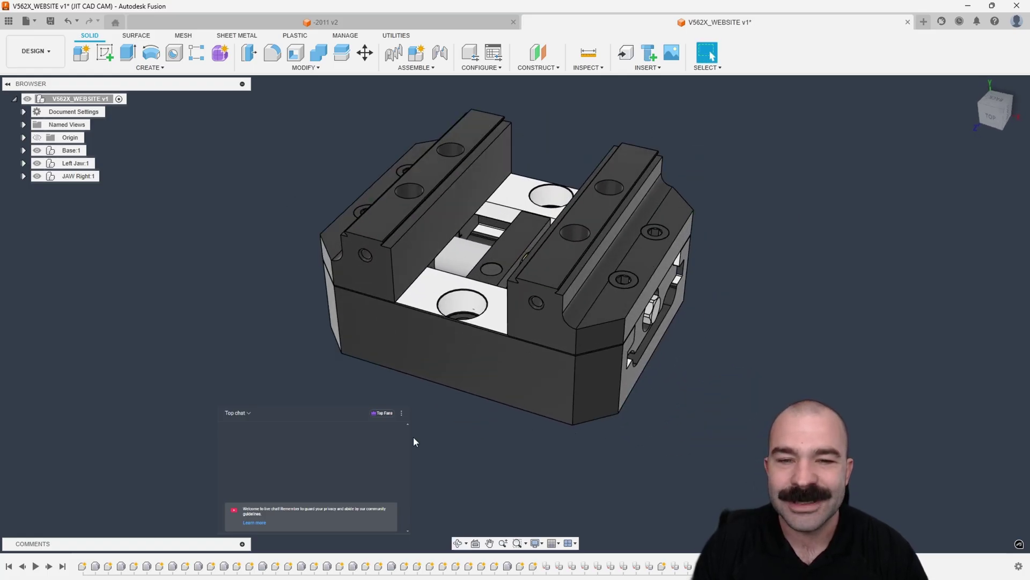
pyautogui.press('Escape')
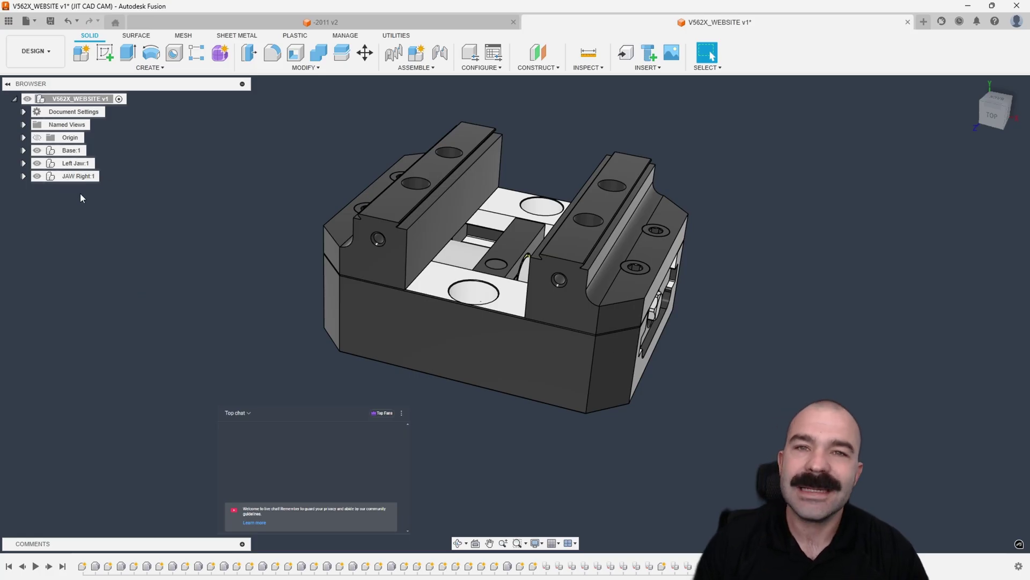
# - Pull the left and right jaw blocks away from the base to test their free movement, and revert the positions
pyautogui.moveTo(385, 279); pyautogui.dragTo(266, 211)
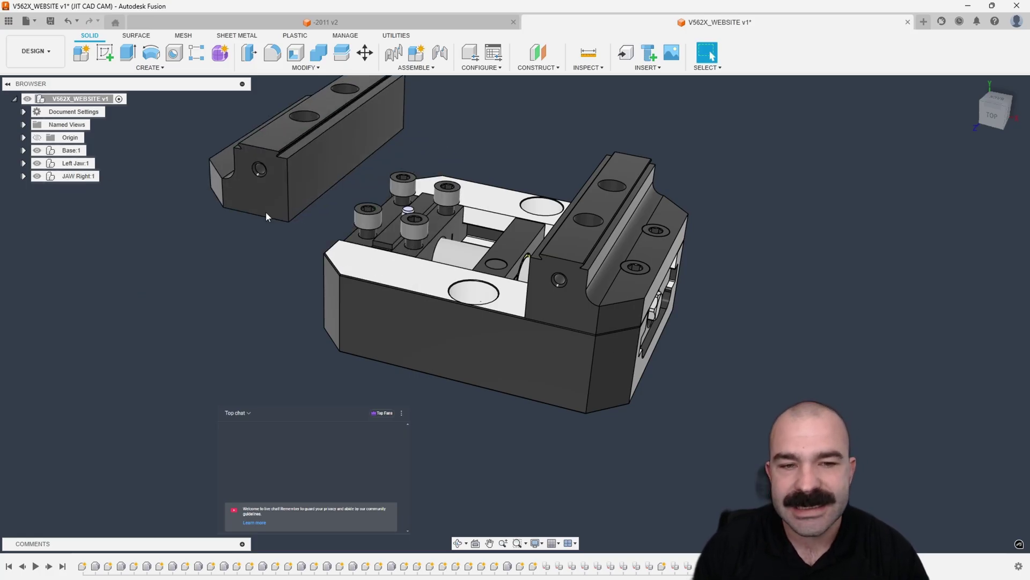
pyautogui.moveTo(580, 295); pyautogui.dragTo(763, 276)
pyautogui.moveTo(585, 263); pyautogui.dragTo(661, 298)
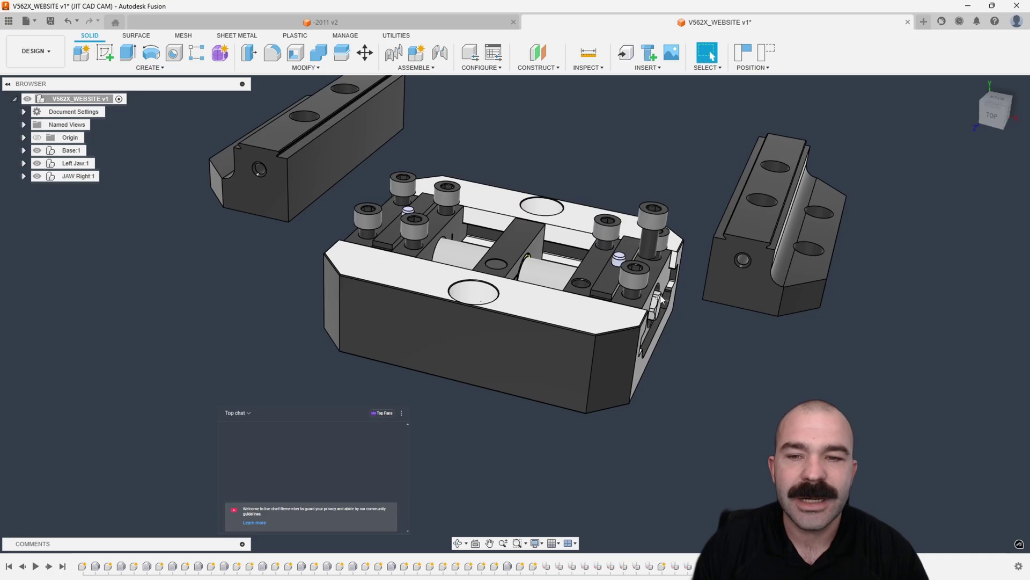
pyautogui.click(764, 51)
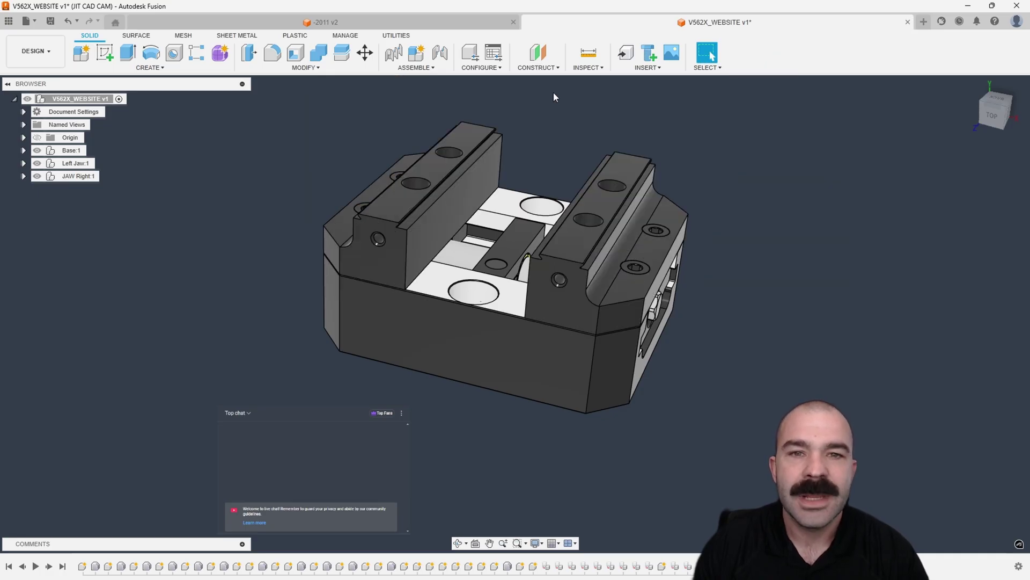
# - Create a rigid group from the Base component with its child components included
pyautogui.click(438, 68)
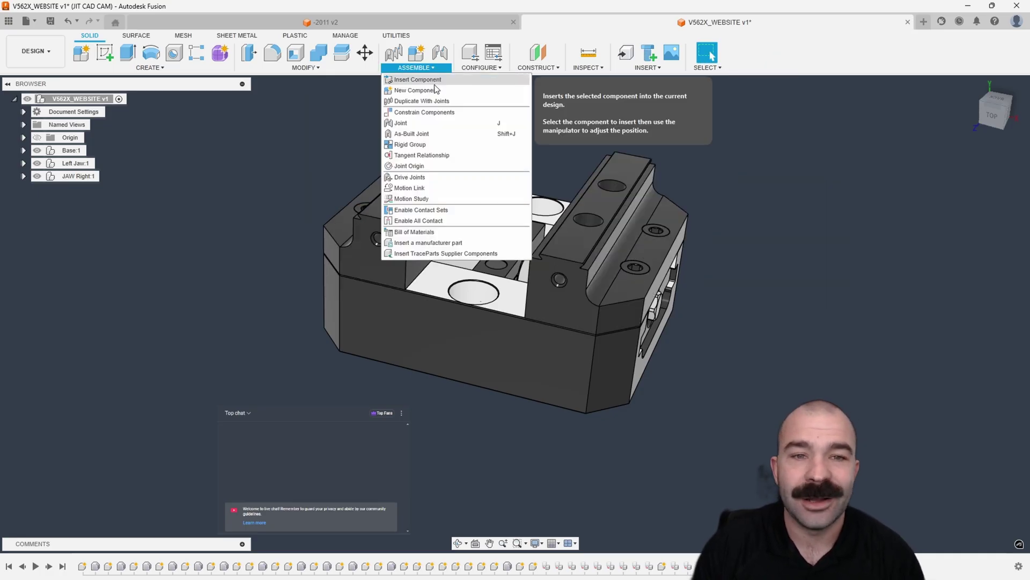
pyautogui.click(429, 145)
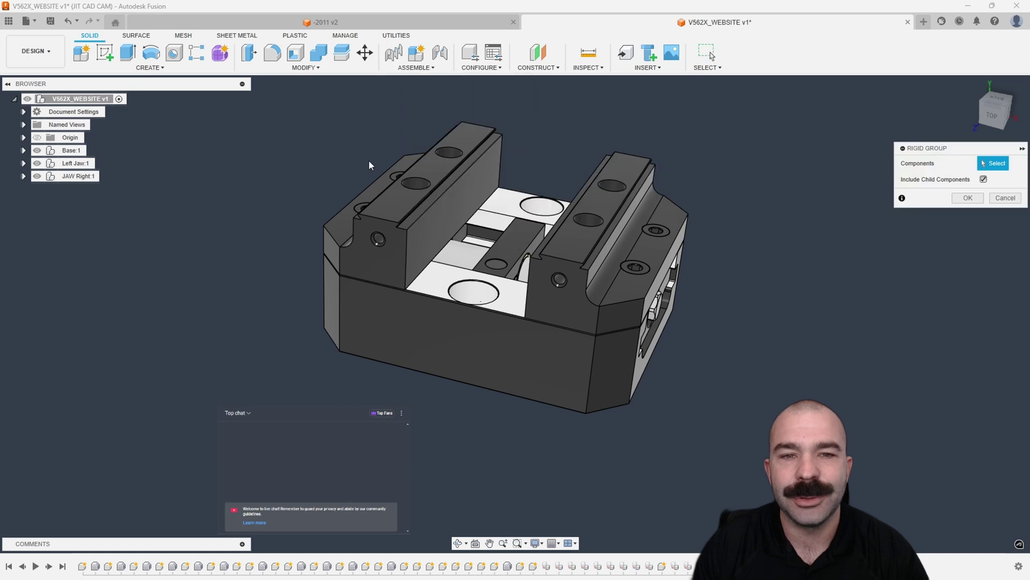
pyautogui.click(72, 150)
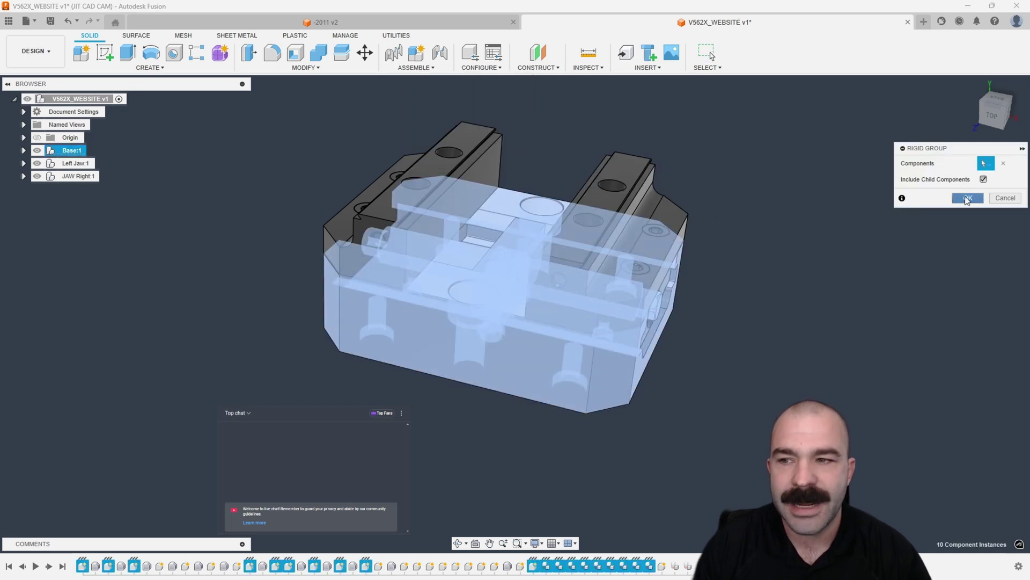
pyautogui.click(968, 199)
# - Create a rigid group from the Left Jaw component with its child components
pyautogui.rightClick(746, 228)
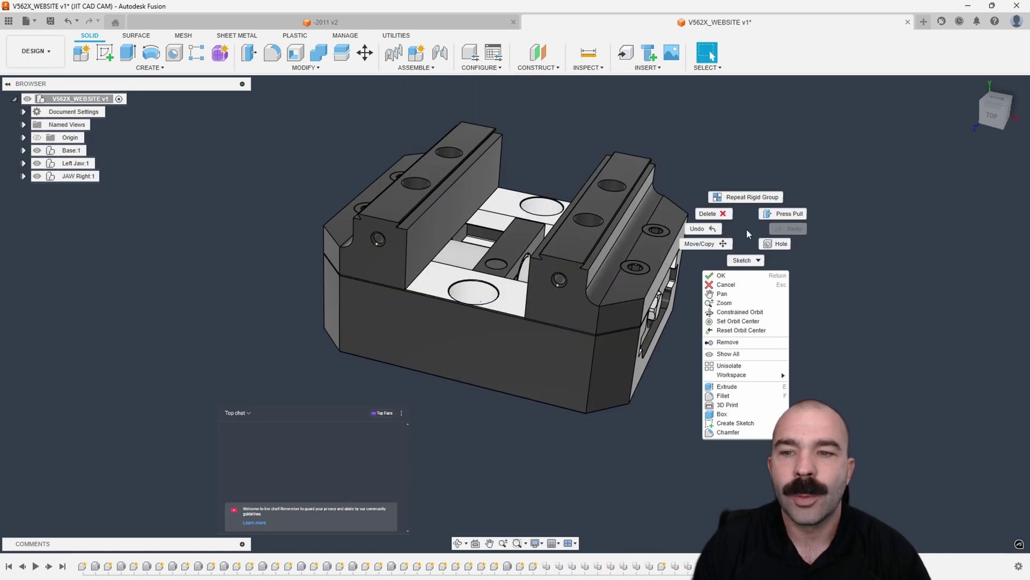
pyautogui.click(747, 197)
pyautogui.click(75, 163)
pyautogui.click(968, 198)
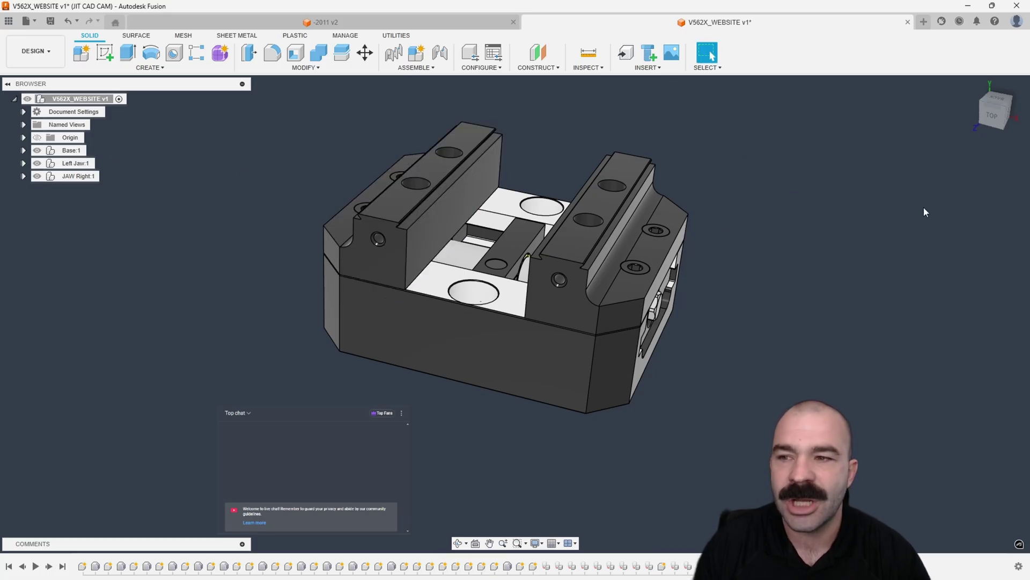
# - Create a rigid group from the JAW Right component with its child components
pyautogui.rightClick(880, 230)
pyautogui.click(880, 198)
pyautogui.click(79, 176)
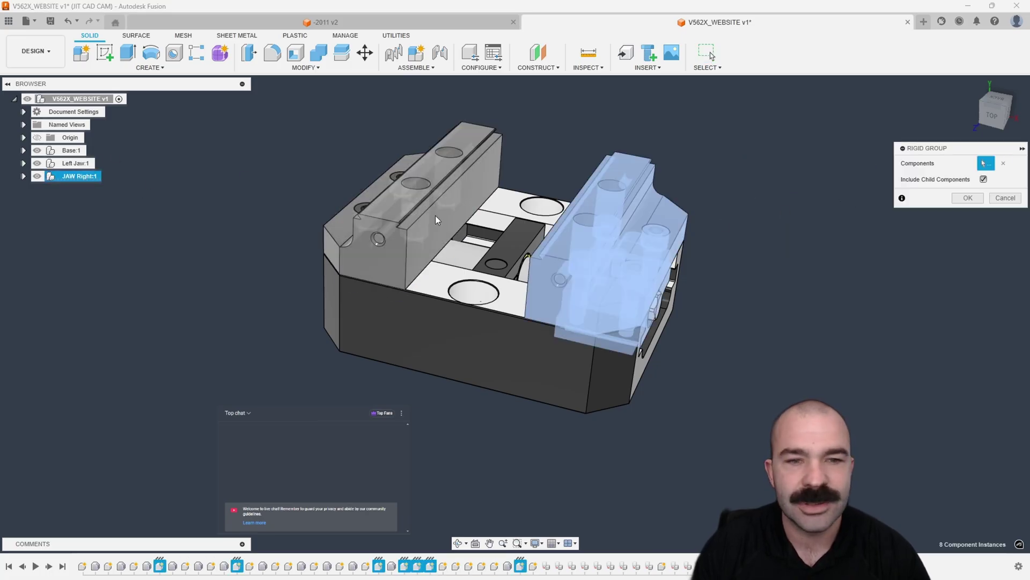
pyautogui.click(967, 199)
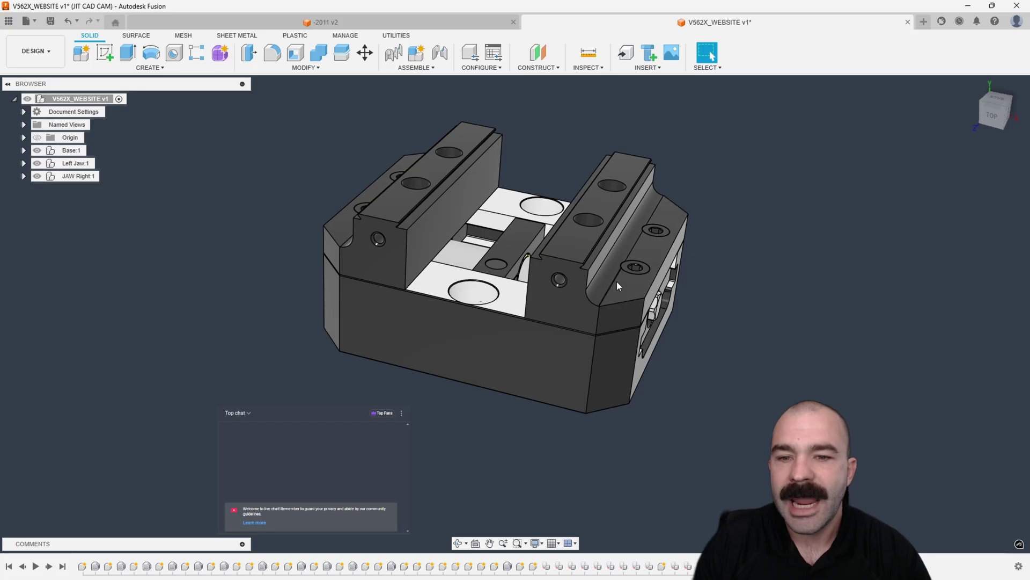
# - Pull the rigidly grouped right and left jaws off the base, inspect the separated assemblies from several angles, and revert their positions
pyautogui.moveTo(617, 281); pyautogui.dragTo(828, 228)
pyautogui.moveTo(441, 210); pyautogui.dragTo(278, 145)
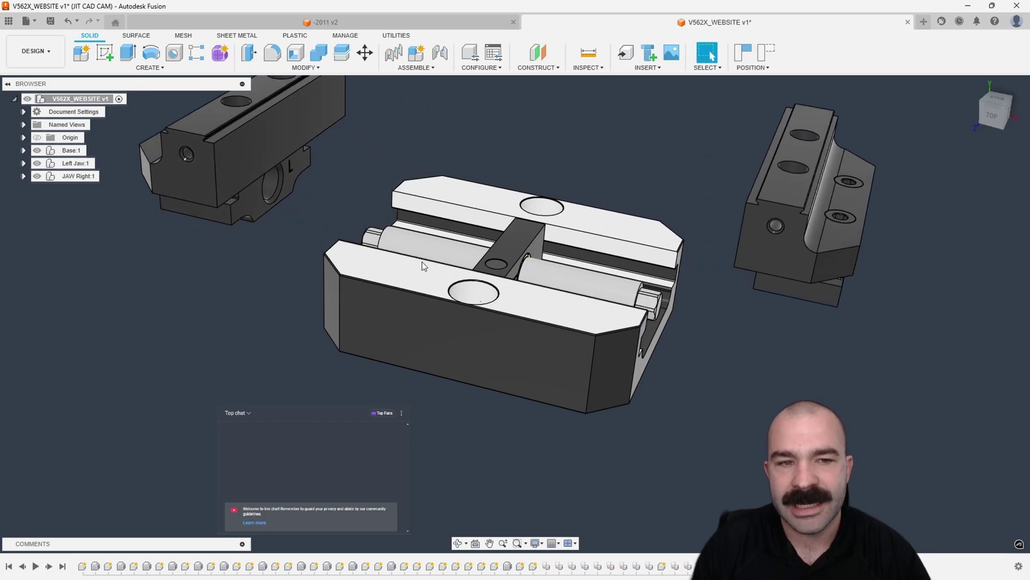
pyautogui.scroll(-4, 422, 262)
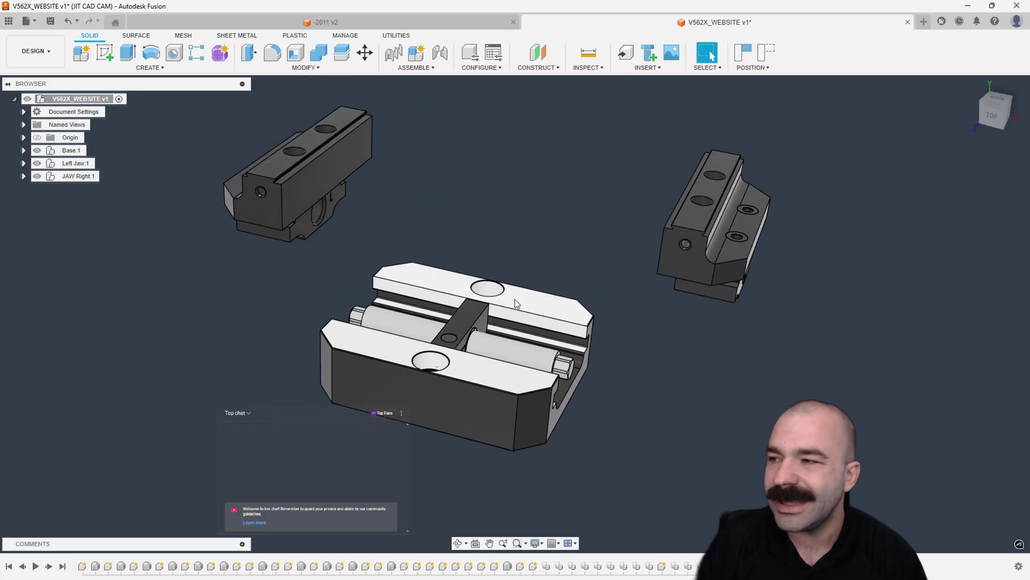
pyautogui.keyDown('shift'); pyautogui.moveTo(783, 240); pyautogui.dragTo(658, 193, button='middle'); pyautogui.keyUp('shift')
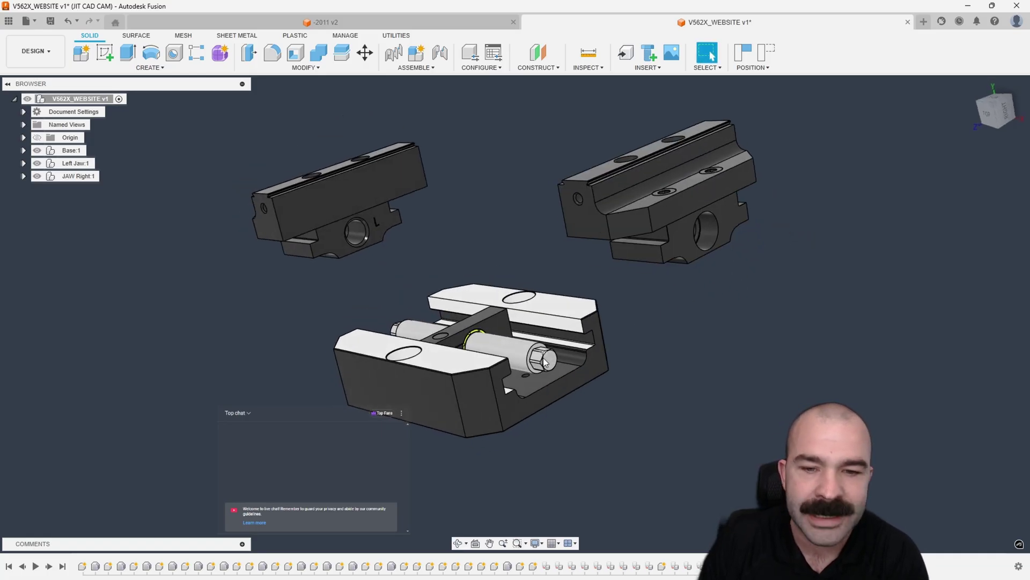
pyautogui.keyDown('shift'); pyautogui.moveTo(545, 363); pyautogui.dragTo(480, 327, button='middle'); pyautogui.keyUp('shift')
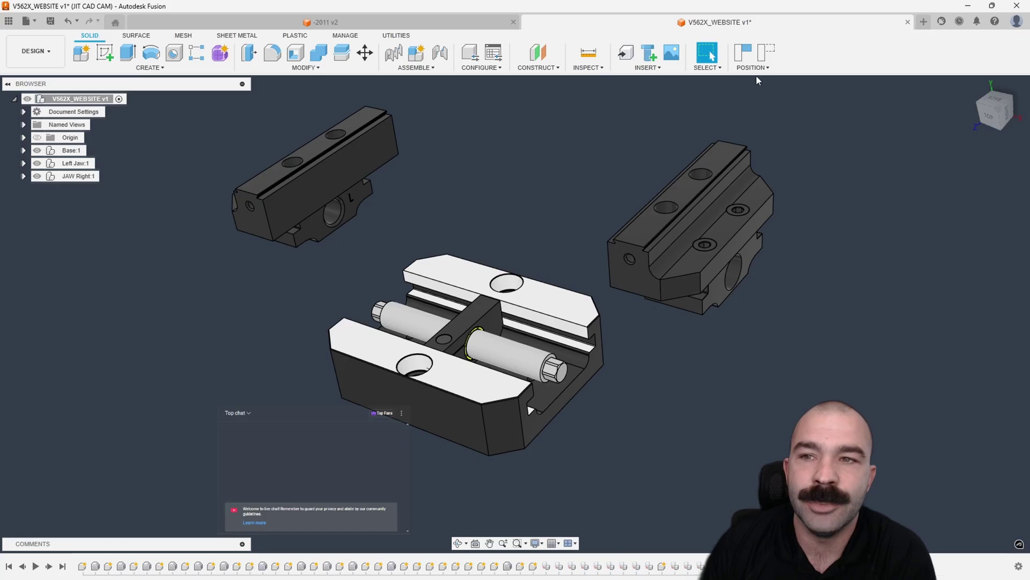
pyautogui.click(769, 52)
pyautogui.keyDown('shift'); pyautogui.moveTo(752, 193); pyautogui.dragTo(708, 223, button='middle'); pyautogui.keyUp('shift')
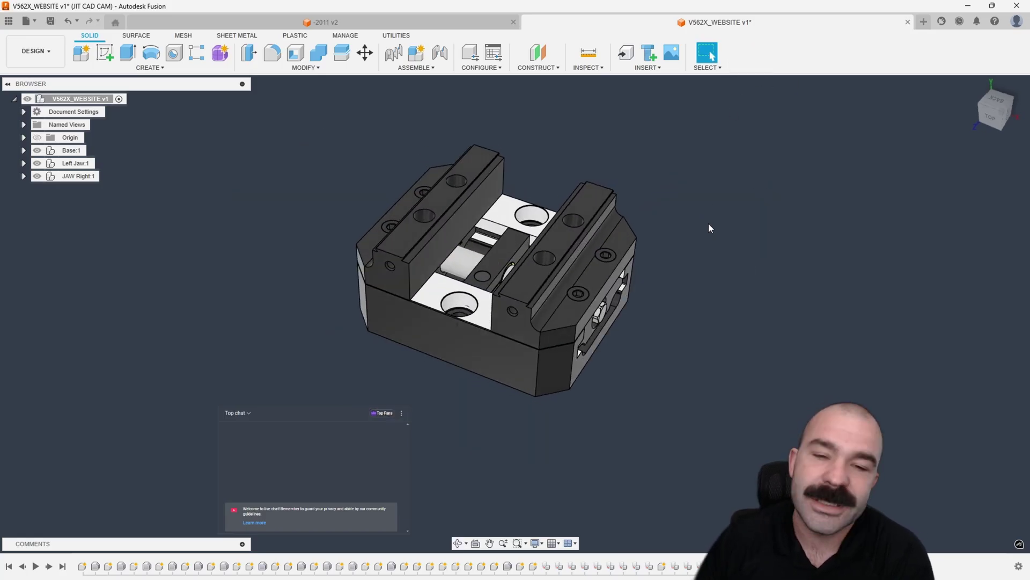
# - Start an as-built joint between the left jaw's lower carrier block and the lead screw, with Slider as the motion type
pyautogui.click(421, 70)
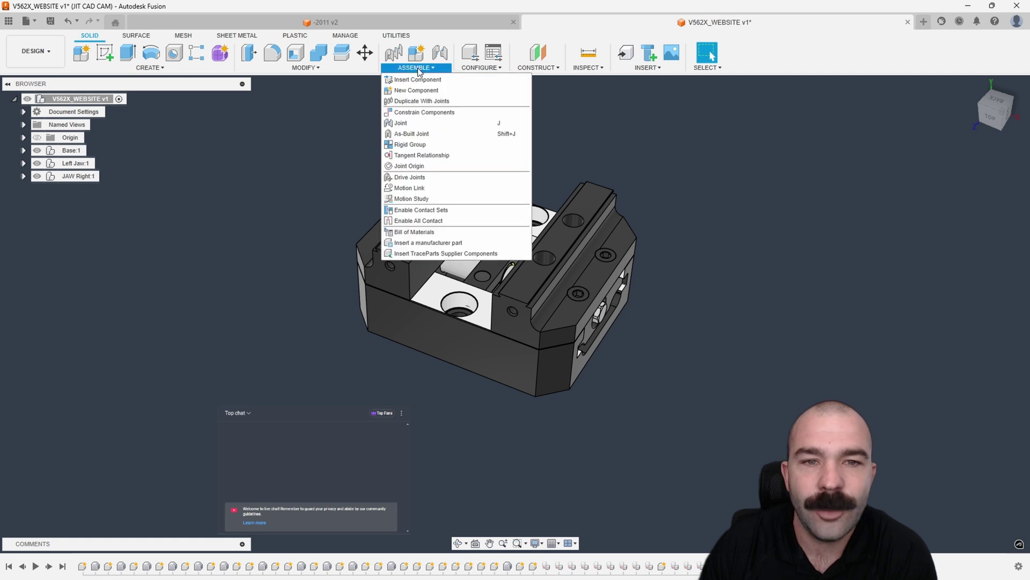
pyautogui.click(418, 134)
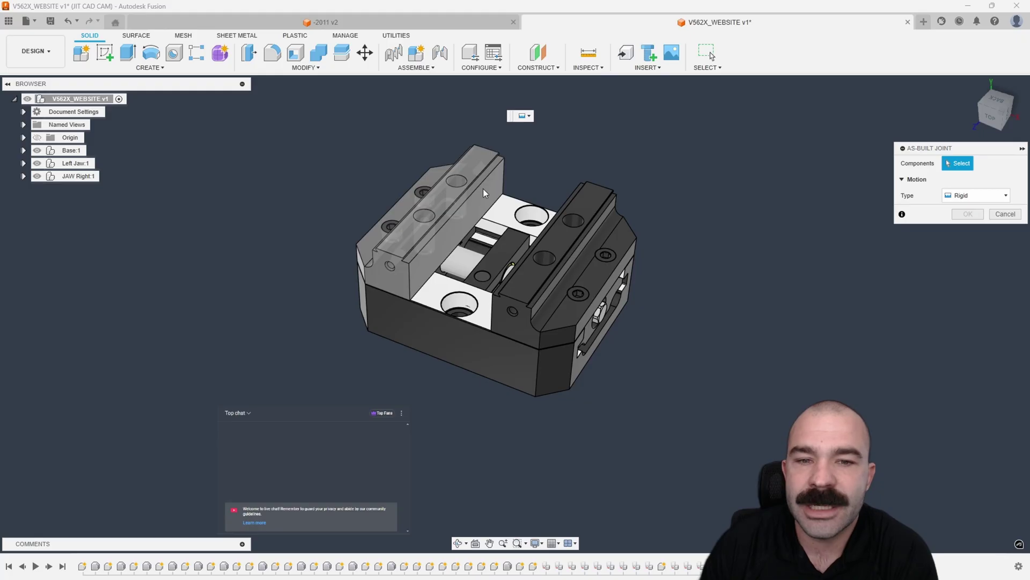
pyautogui.scroll(6, 452, 236)
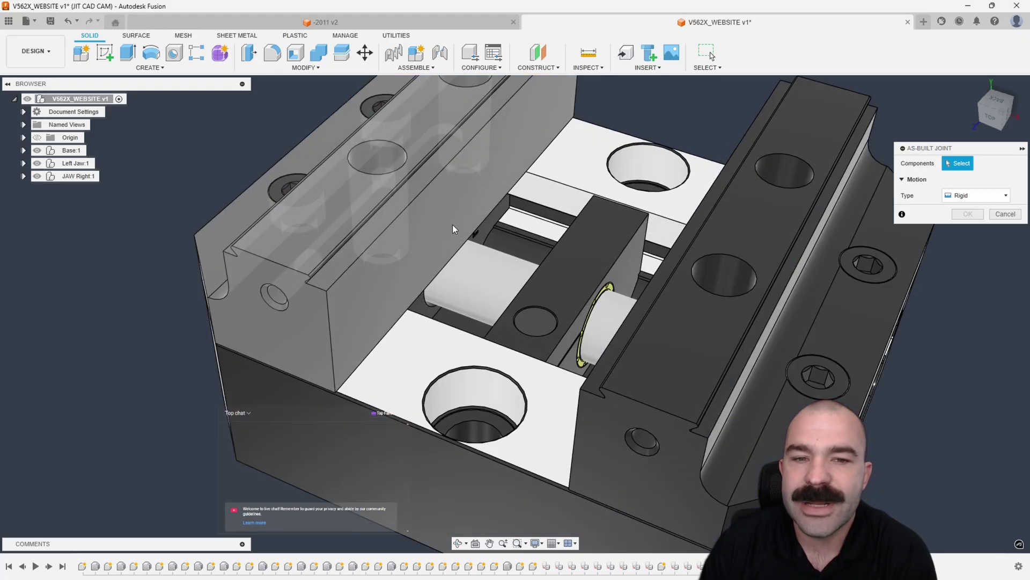
pyautogui.keyDown('shift'); pyautogui.moveTo(453, 225); pyautogui.dragTo(281, 216, button='middle'); pyautogui.keyUp('shift')
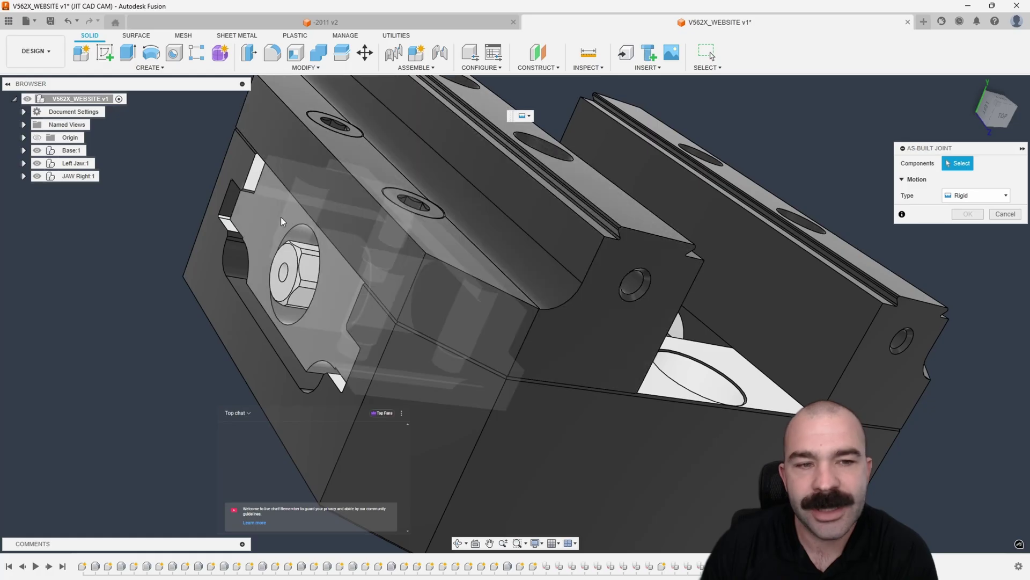
pyautogui.click(280, 216)
pyautogui.keyDown('shift'); pyautogui.moveTo(340, 247); pyautogui.dragTo(440, 276, button='middle'); pyautogui.keyUp('shift')
pyautogui.click(443, 273)
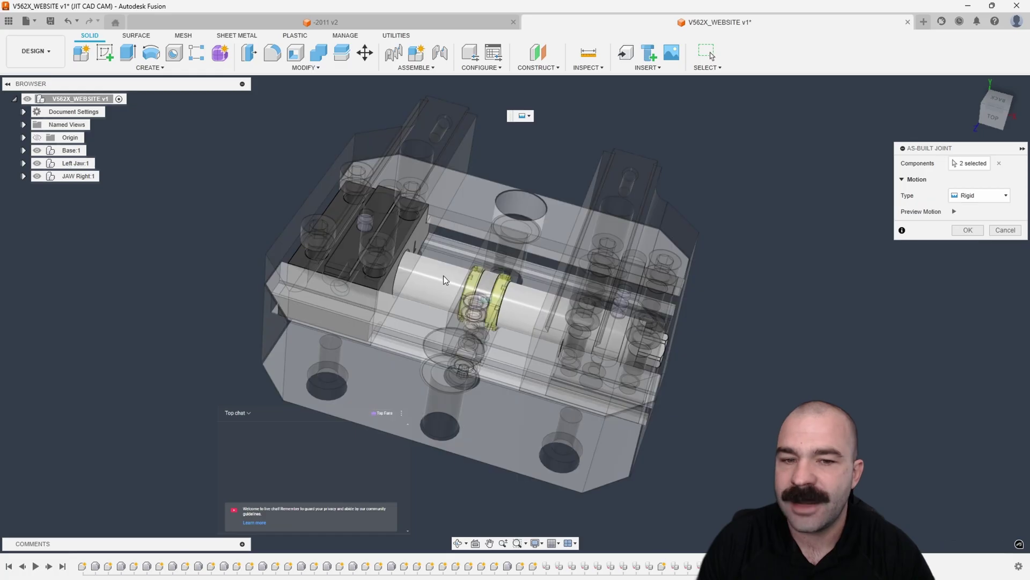
pyautogui.scroll(2, 438, 274)
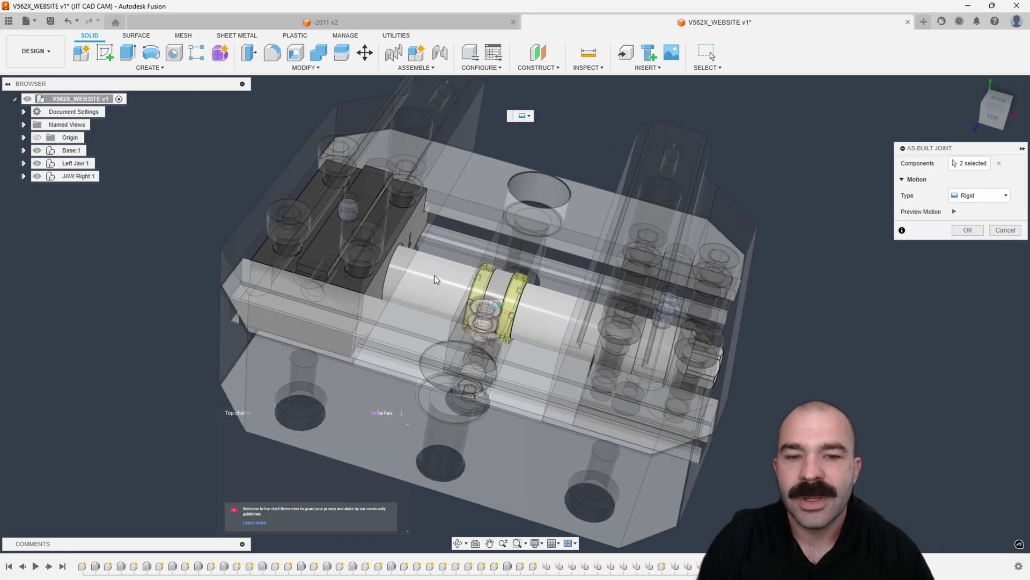
pyautogui.click(966, 196)
pyautogui.click(960, 233)
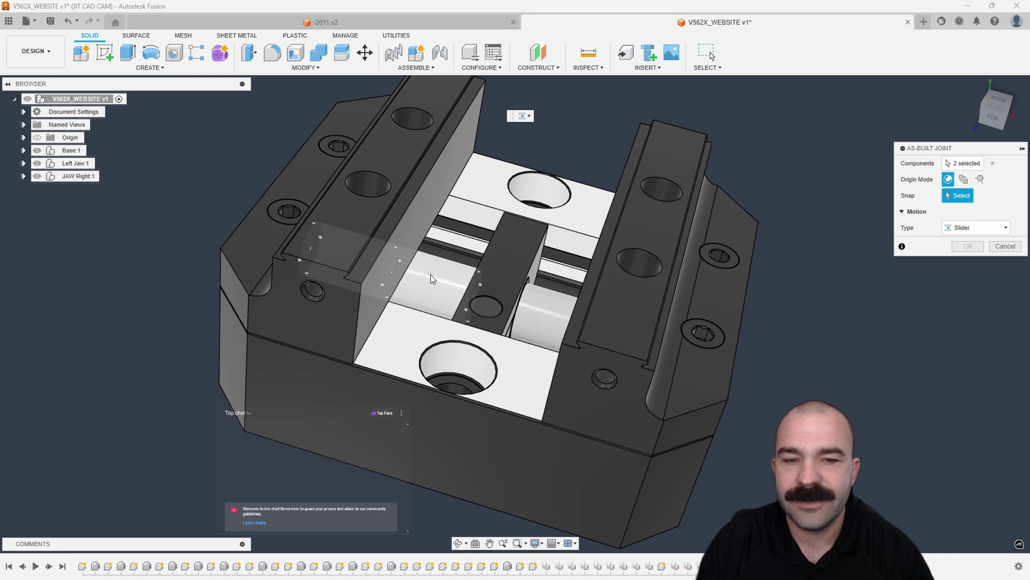
pyautogui.keyDown('shift'); pyautogui.moveTo(442, 277); pyautogui.dragTo(433, 269, button='middle'); pyautogui.keyUp('shift')
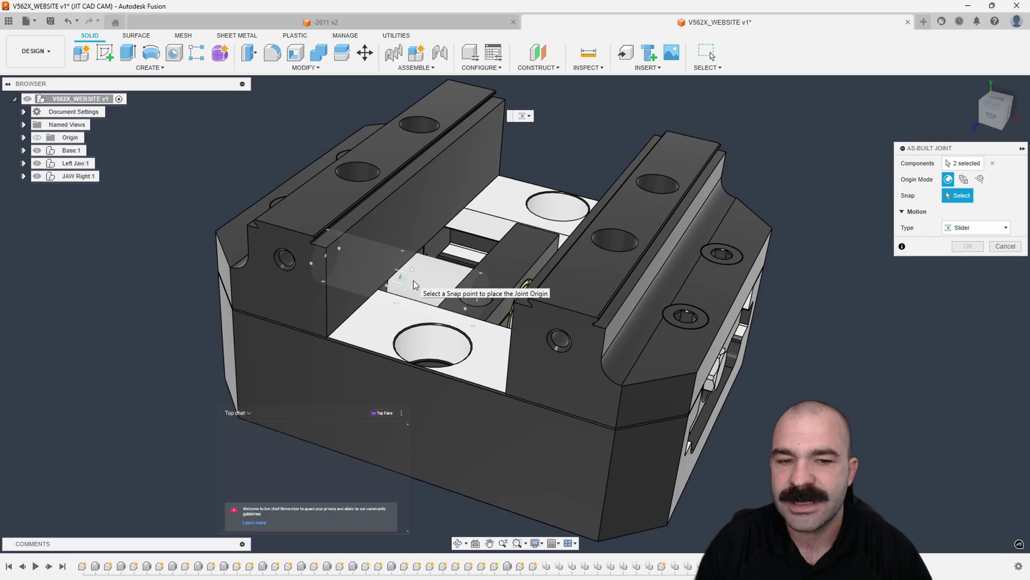
pyautogui.moveTo(402, 279); pyautogui.dragTo(425, 281, button='middle')
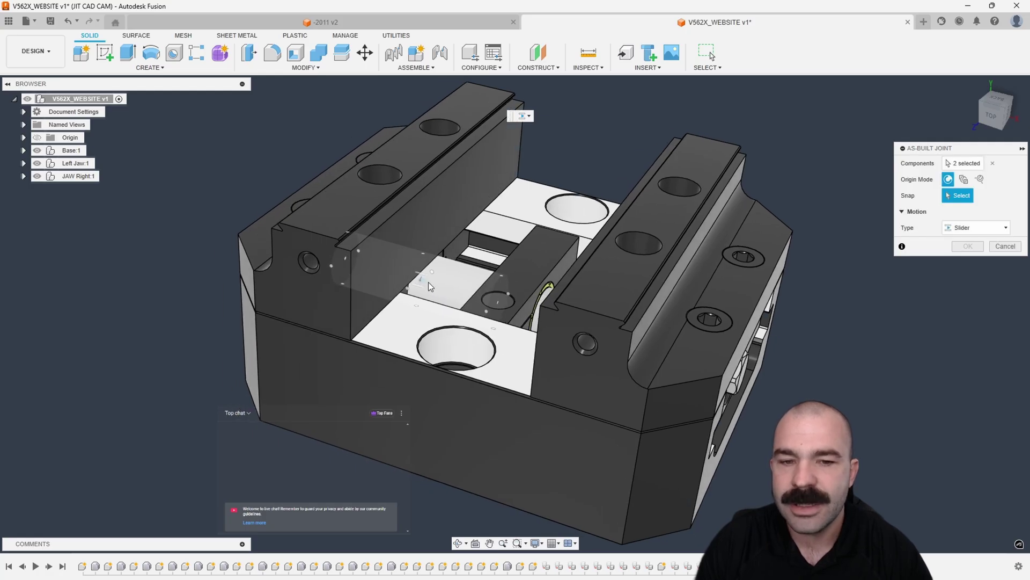
pyautogui.click(423, 283)
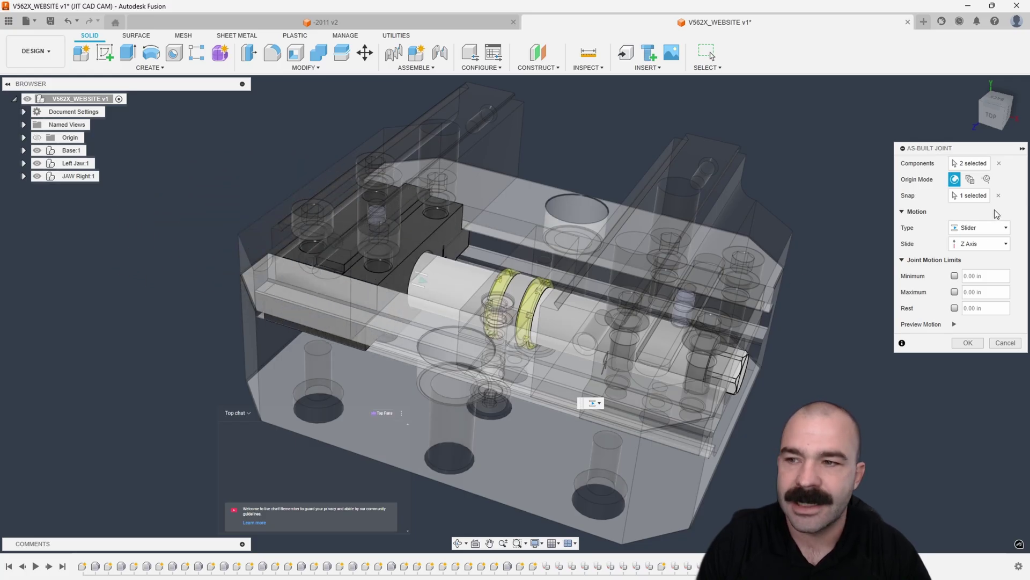
pyautogui.click(999, 196)
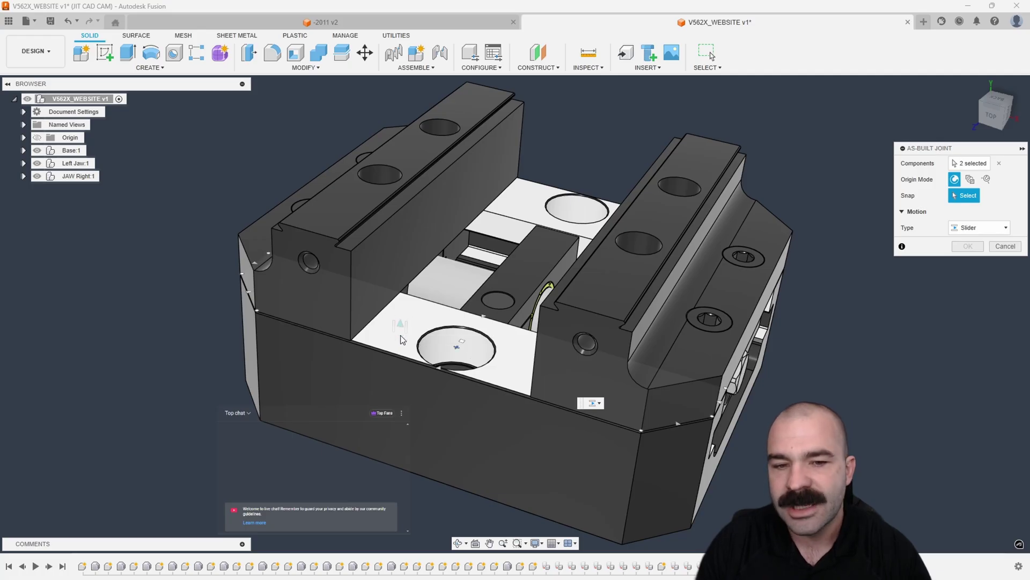
# - Set the left jaw joint's slide direction to X Axis, snap its origin to the lead screw's cylindrical face, and finish the joint
pyautogui.click(484, 321)
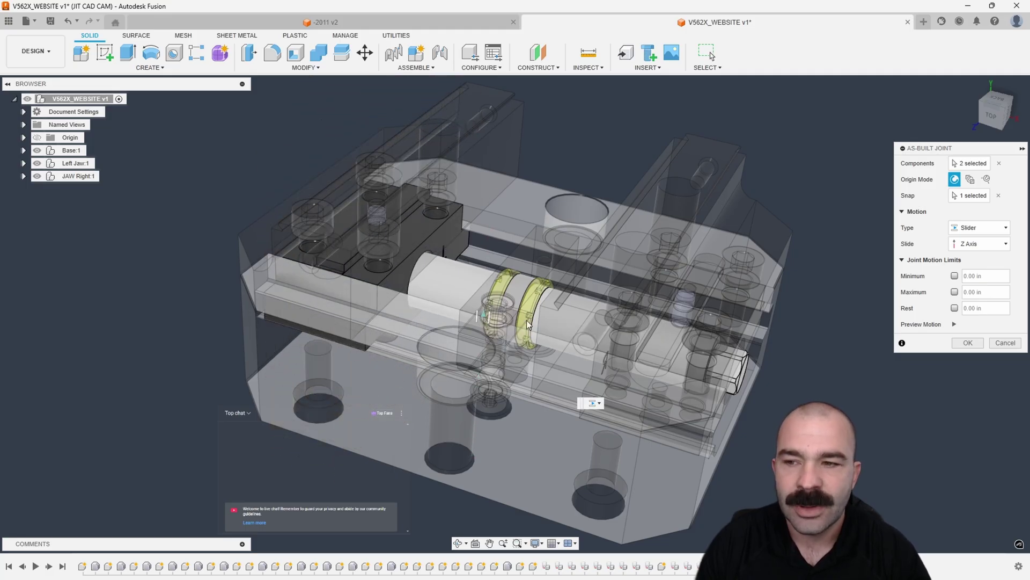
pyautogui.click(978, 244)
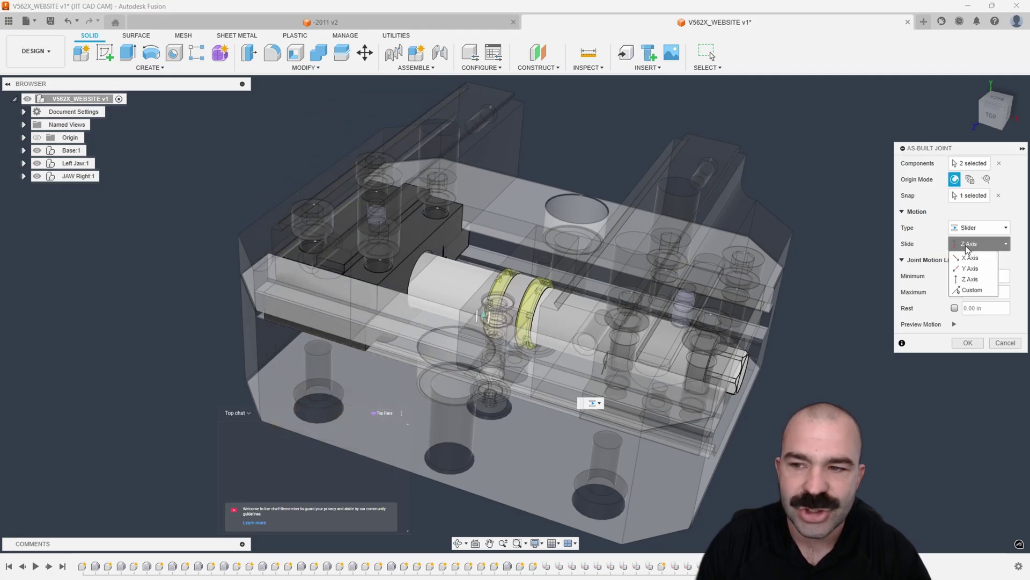
pyautogui.click(971, 259)
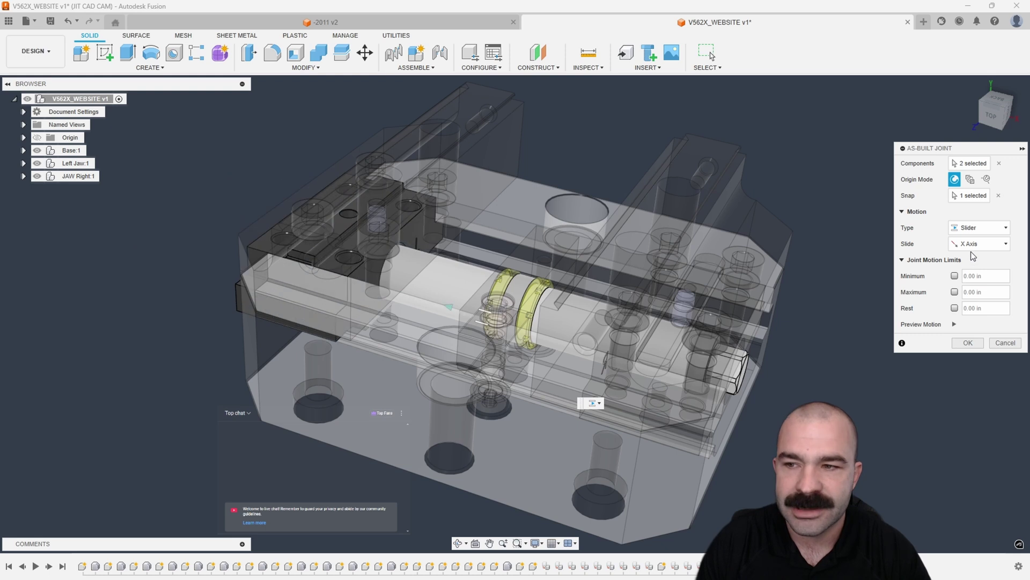
pyautogui.click(998, 196)
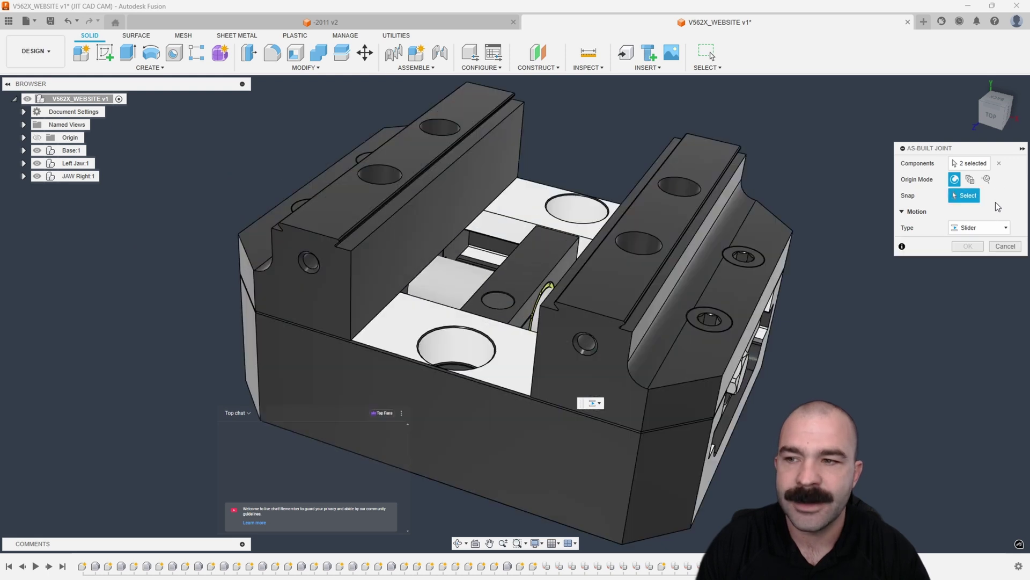
pyautogui.click(446, 283)
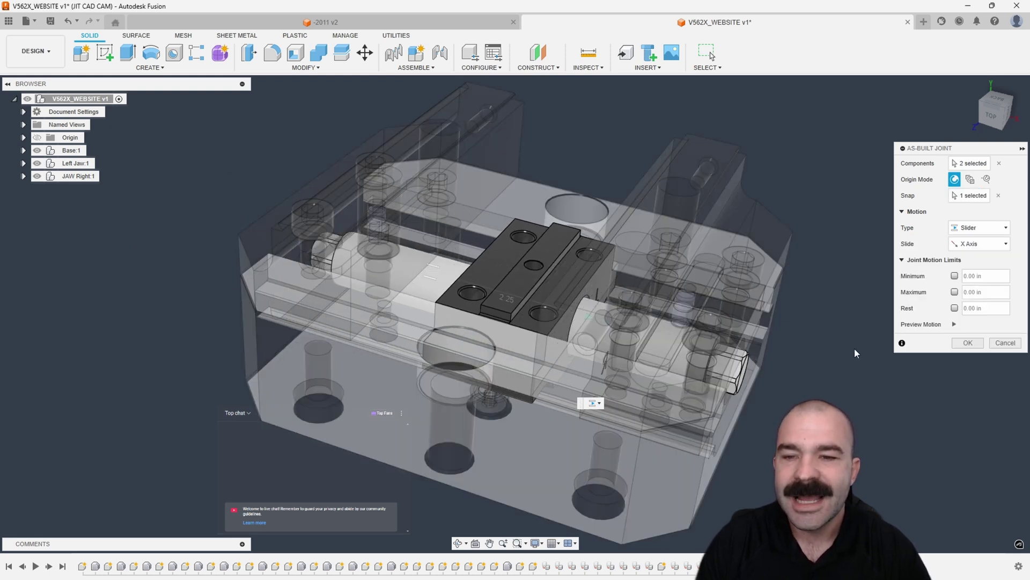
pyautogui.click(969, 343)
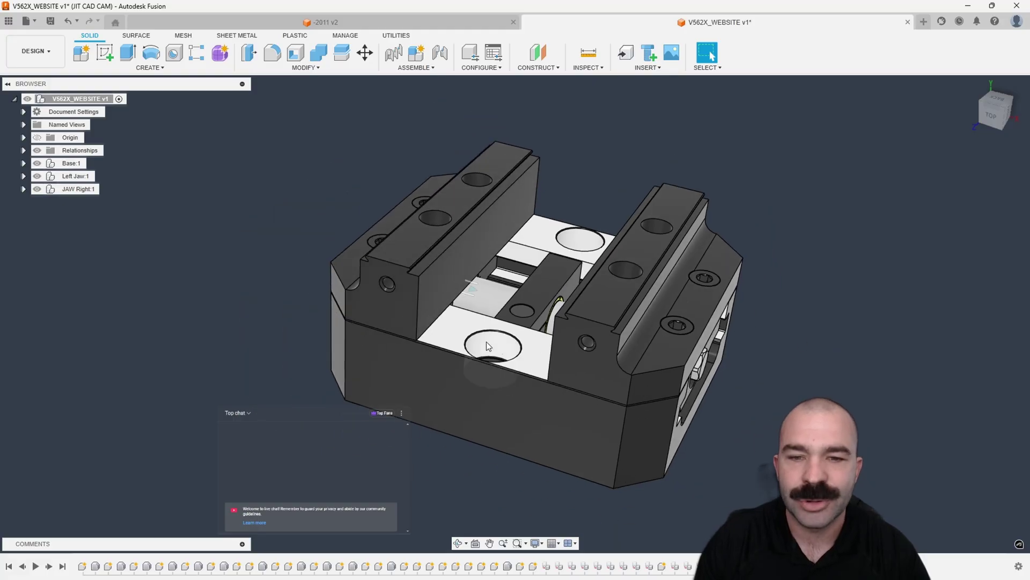
# - Start another Slider as-built joint between the right jaw's carrier block, V562X-2R OP2:1, and the lead screw
pyautogui.rightClick(238, 236)
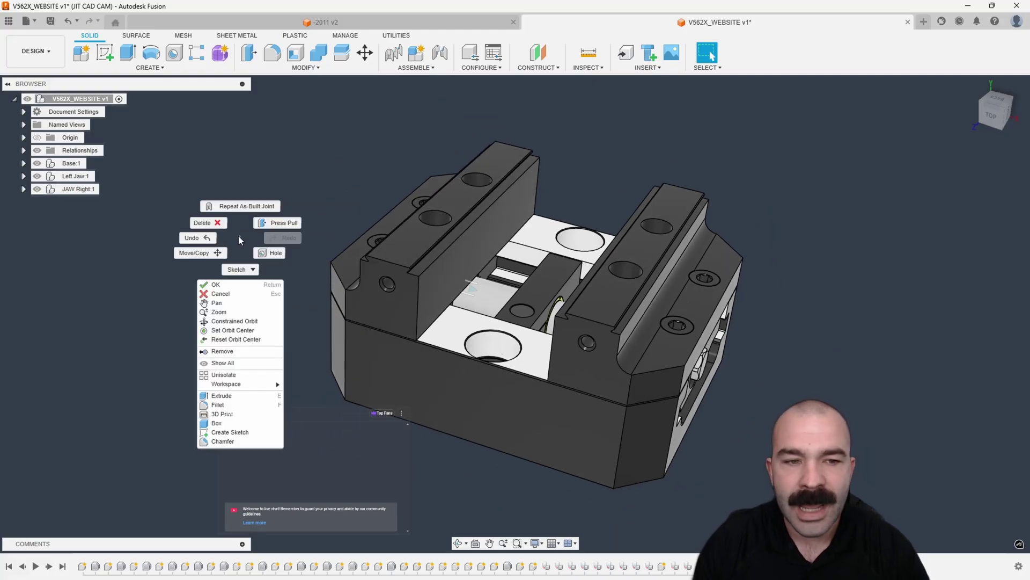
pyautogui.click(238, 208)
pyautogui.keyDown('shift'); pyautogui.moveTo(253, 230); pyautogui.dragTo(572, 299, button='middle'); pyautogui.keyUp('shift')
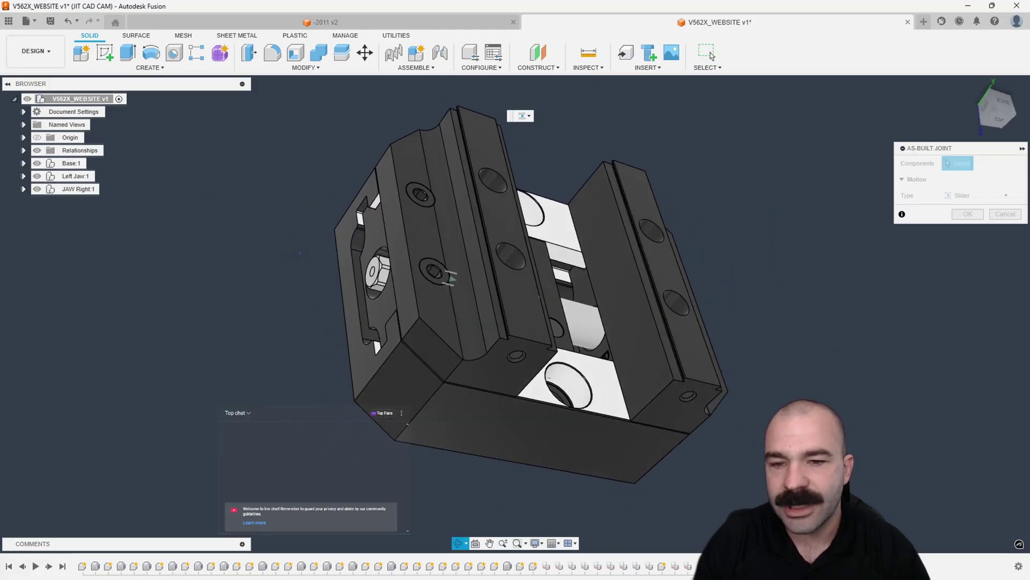
pyautogui.scroll(3, 576, 301)
pyautogui.click(597, 282)
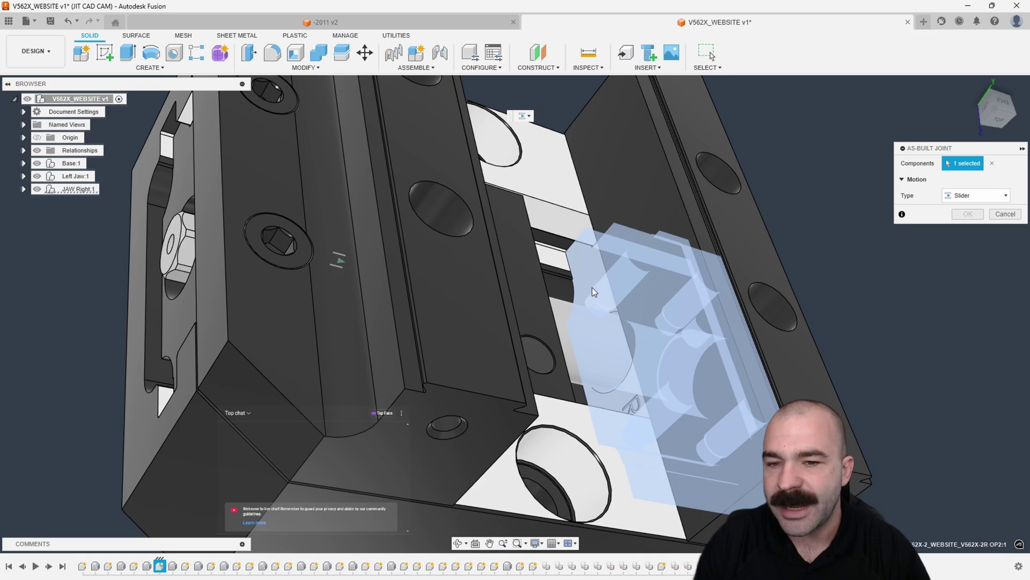
pyautogui.scroll(3, 592, 288)
pyautogui.scroll(-2, 574, 279)
pyautogui.click(535, 321)
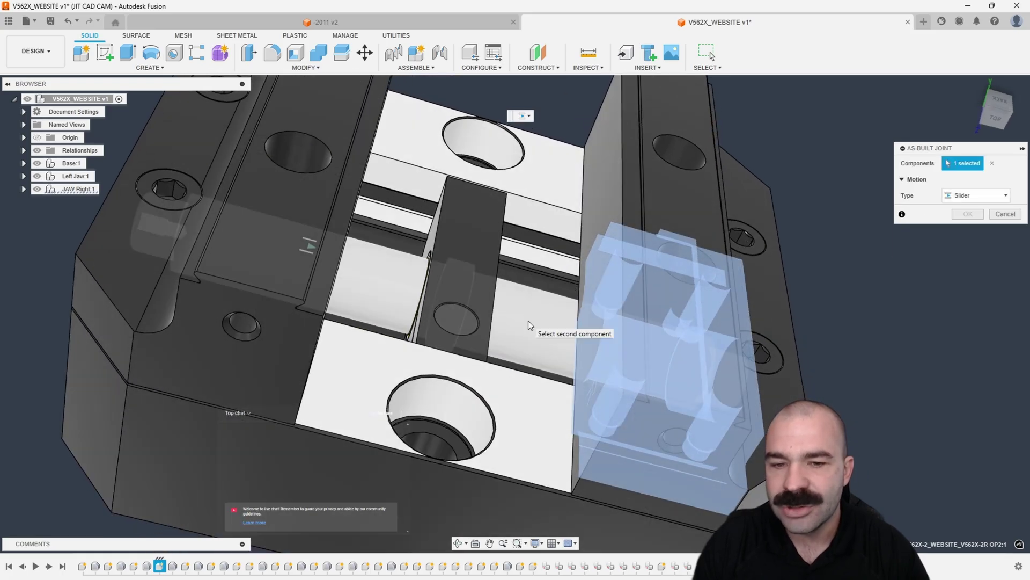
# - Pick the lead screw as the second component, snap the right jaw joint's origin to the screw, and finish it with a Z Axis slide
pyautogui.keyDown('shift'); pyautogui.moveTo(554, 339); pyautogui.dragTo(868, 276, button='middle'); pyautogui.keyUp('shift')
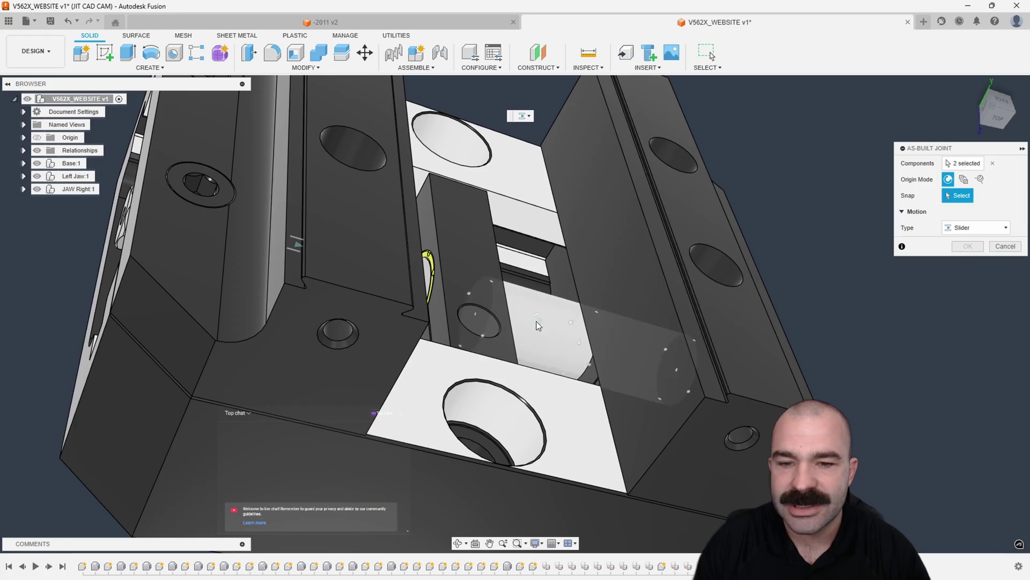
pyautogui.click(574, 347)
pyautogui.keyDown('shift'); pyautogui.moveTo(574, 347); pyautogui.dragTo(669, 360, button='middle'); pyautogui.keyUp('shift')
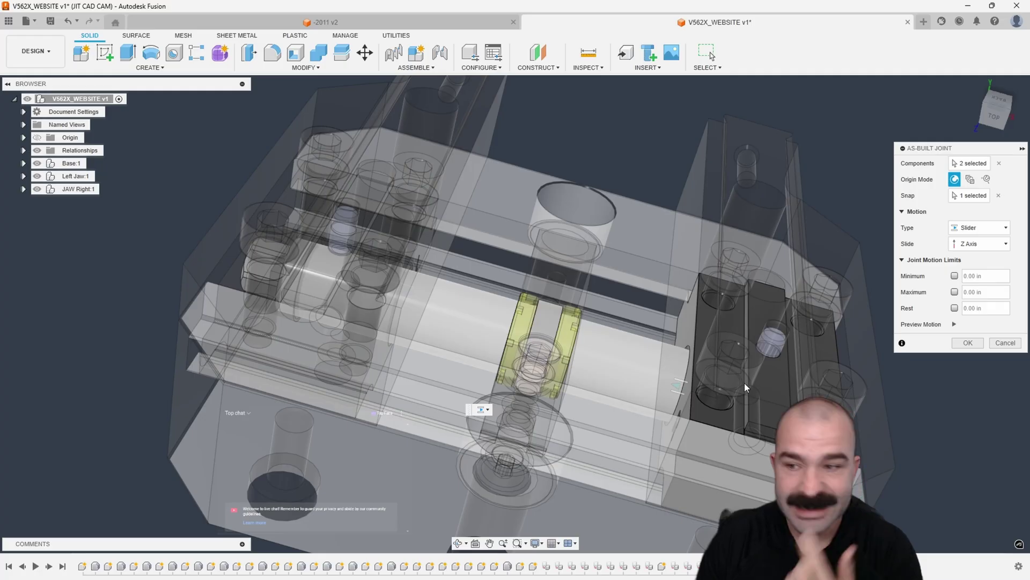
pyautogui.click(968, 343)
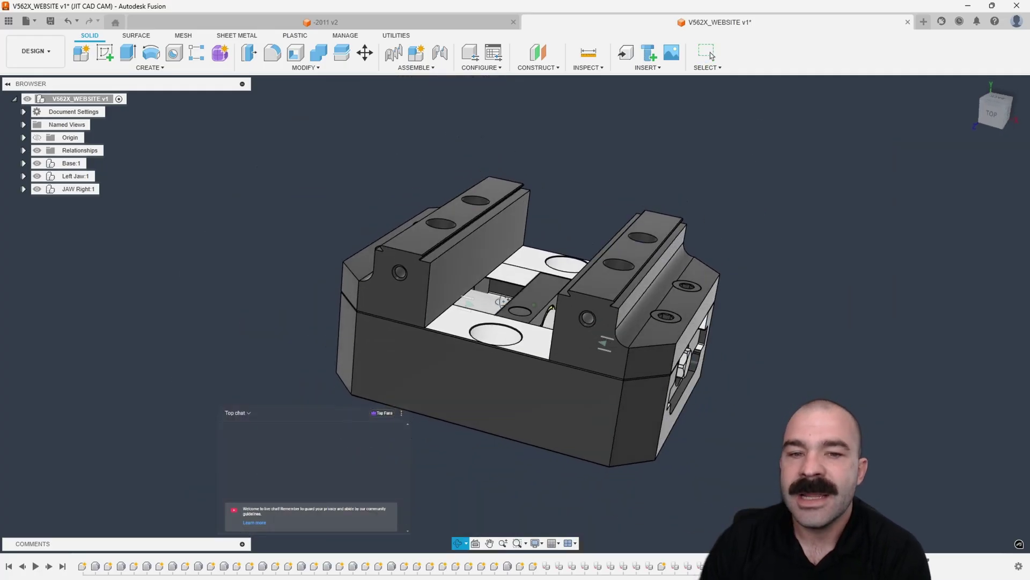
pyautogui.moveTo(547, 382); pyautogui.dragTo(585, 311, button='middle')
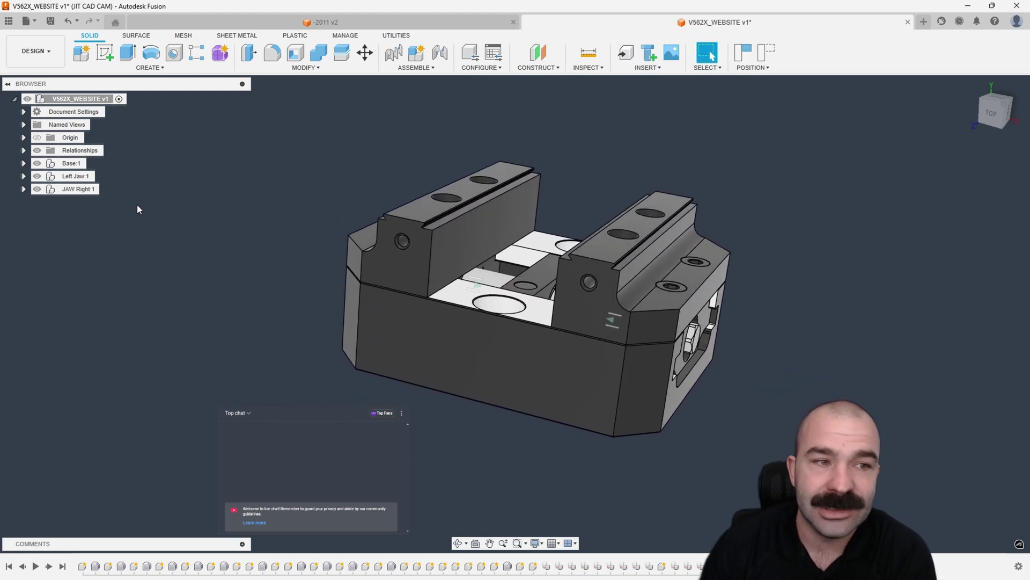
pyautogui.click(68, 169)
pyautogui.rightClick(68, 169)
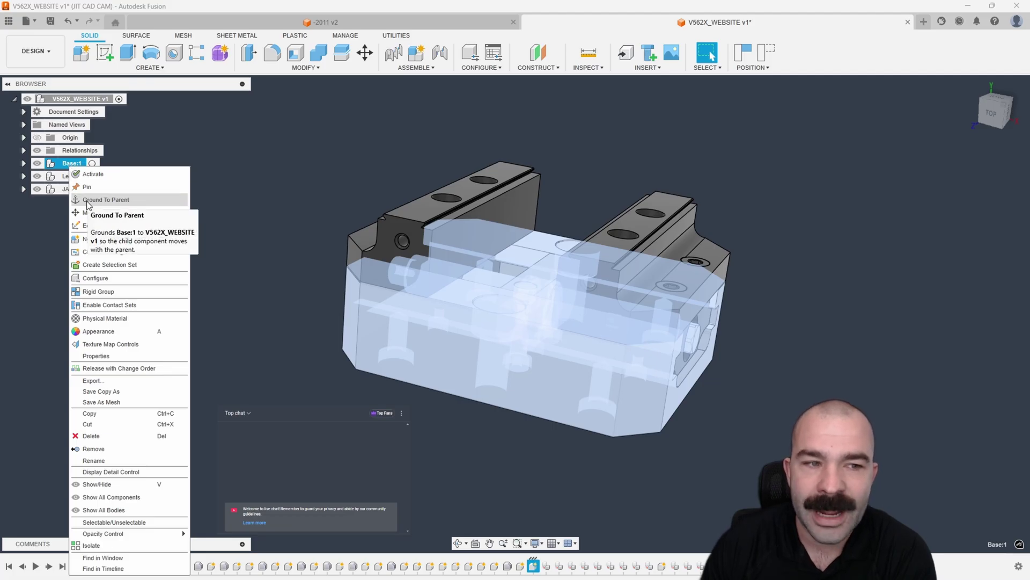
pyautogui.click(300, 205)
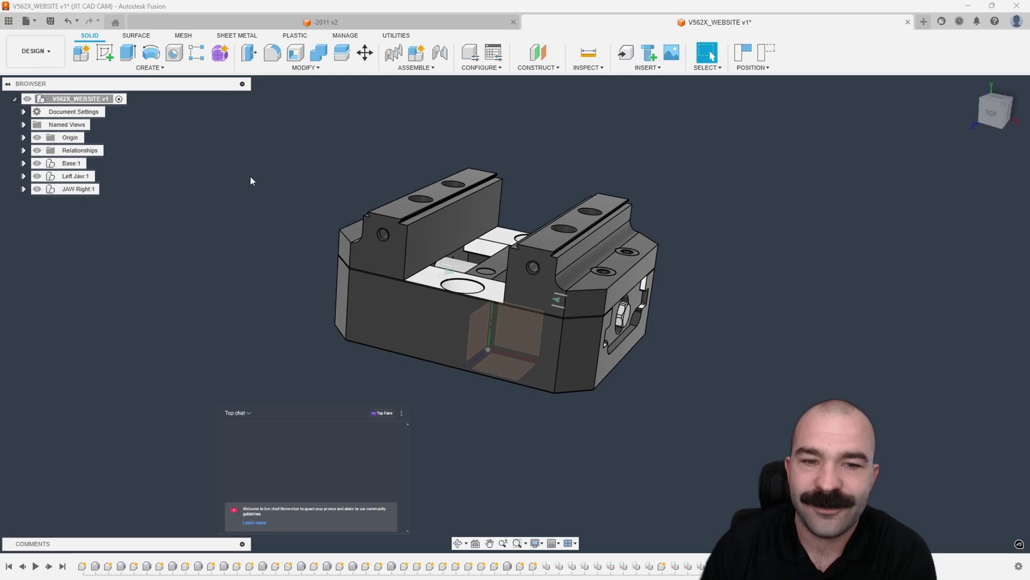
# - Show the assembly origin and start a joint that snaps the centre of the base's underside to the assembly's origin point
pyautogui.keyDown('shift'); pyautogui.moveTo(250, 175); pyautogui.dragTo(336, 160, button='middle'); pyautogui.keyUp('shift')
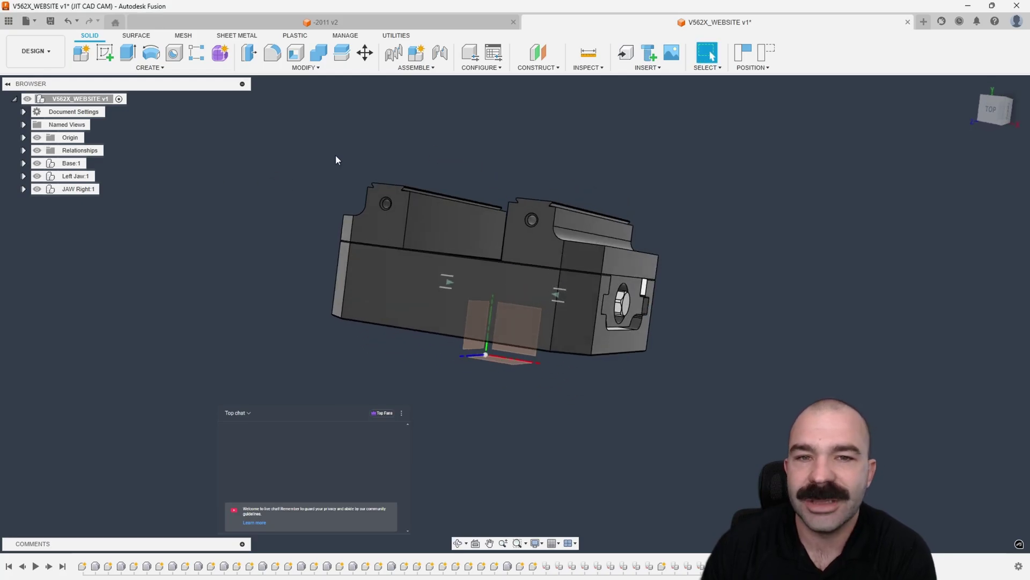
pyautogui.click(440, 54)
pyautogui.keyDown('shift'); pyautogui.moveTo(430, 185); pyautogui.dragTo(452, 141, button='middle'); pyautogui.keyUp('shift')
pyautogui.scroll(4, 456, 334)
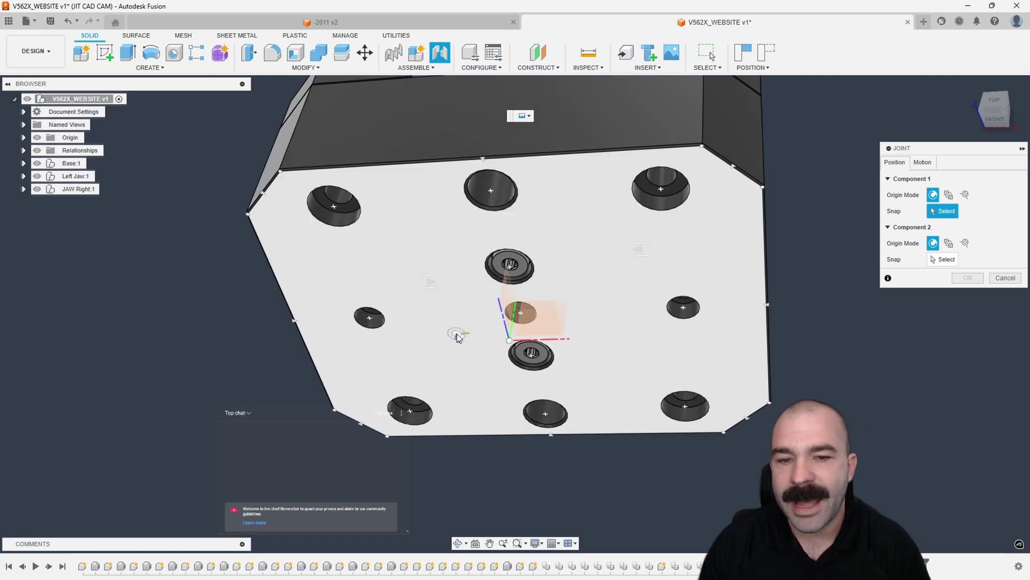
pyautogui.click(512, 340)
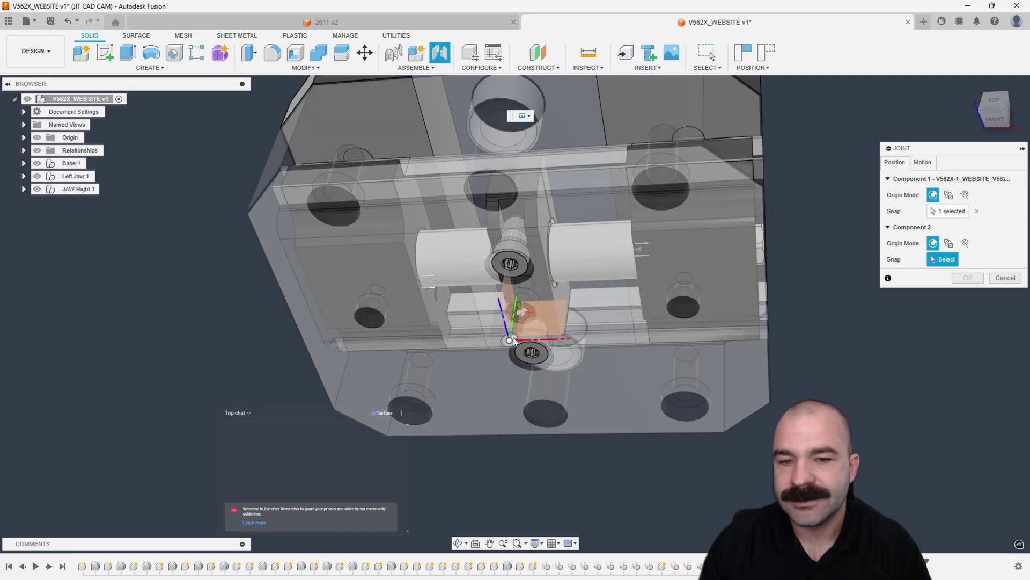
pyautogui.click(514, 340)
# - Rotate the base's joint alignment to -90 deg about the vertical axis and finish the joint
pyautogui.keyDown('shift'); pyautogui.moveTo(493, 410); pyautogui.dragTo(470, 393, button='middle'); pyautogui.keyUp('shift')
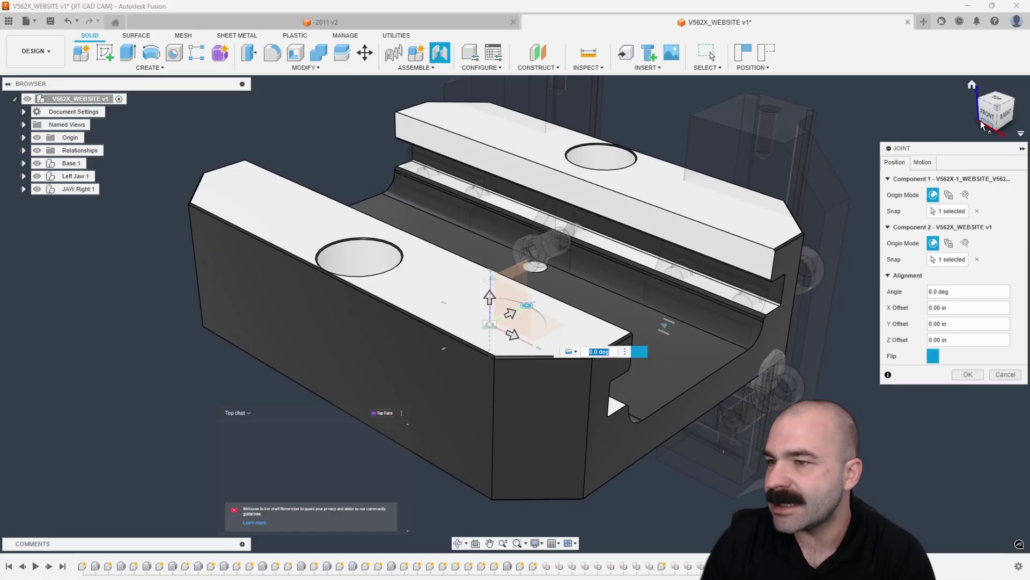
pyautogui.scroll(-3, 543, 269)
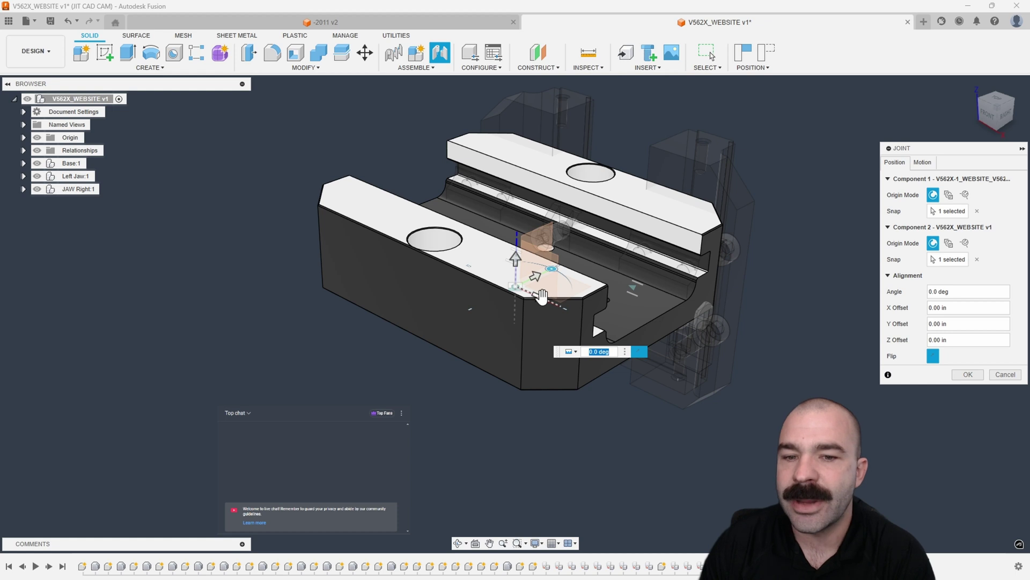
pyautogui.keyDown('shift'); pyautogui.moveTo(652, 277); pyautogui.dragTo(542, 280, button='middle'); pyautogui.keyUp('shift')
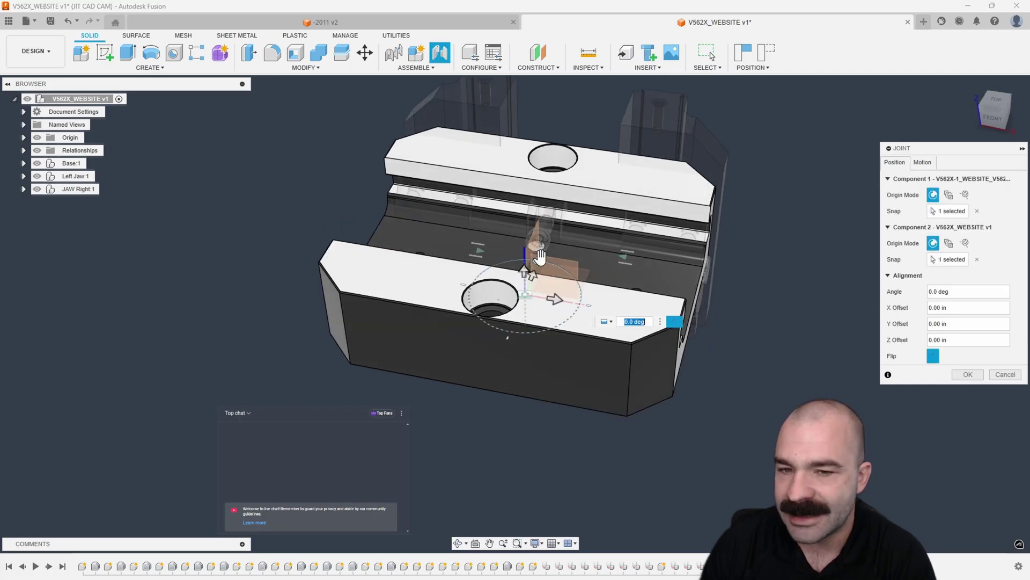
pyautogui.moveTo(553, 282); pyautogui.dragTo(582, 305)
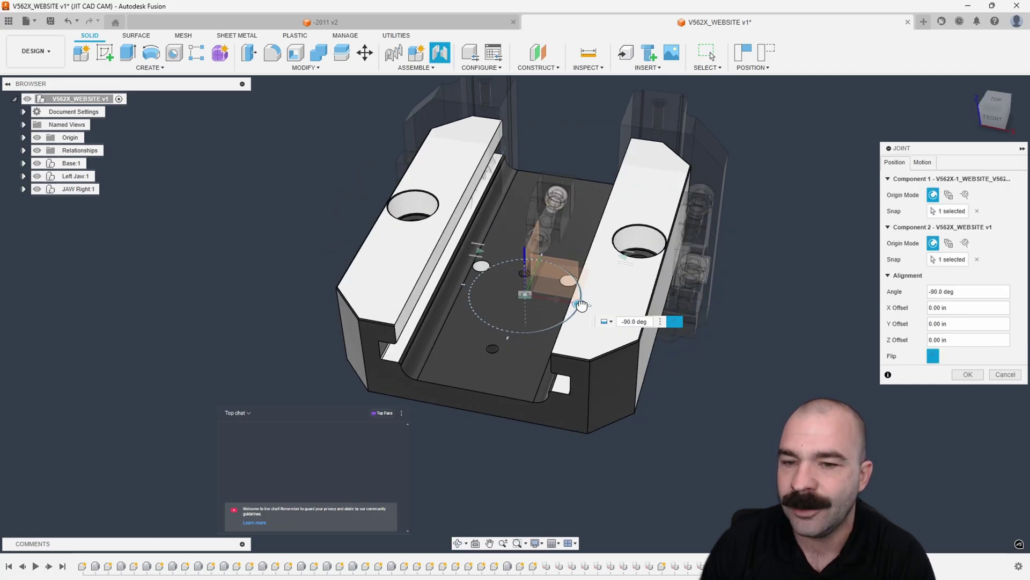
pyautogui.click(967, 374)
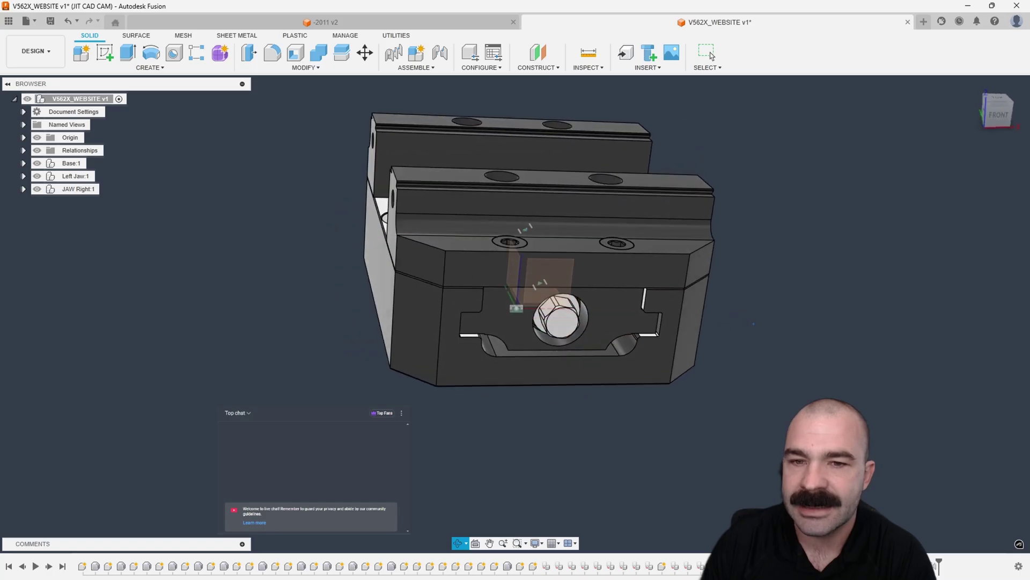
pyautogui.moveTo(494, 402)
pyautogui.keyDown('shift'); pyautogui.mouseDown(button='middle')
pyautogui.moveTo(446, 400)
pyautogui.moveTo(504, 339)
pyautogui.moveTo(503, 397)
pyautogui.mouseUp(button='middle'); pyautogui.keyUp('shift')
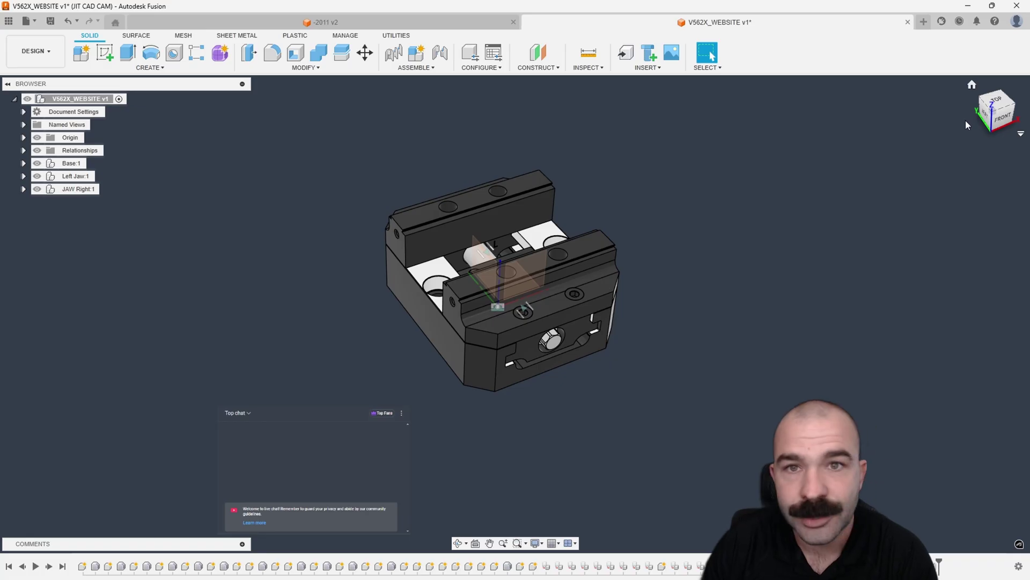
pyautogui.moveTo(617, 252)
pyautogui.keyDown('shift'); pyautogui.mouseDown(button='middle')
pyautogui.moveTo(628, 185)
pyautogui.moveTo(652, 247)
pyautogui.moveTo(631, 245)
pyautogui.mouseUp(button='middle'); pyautogui.keyUp('shift')
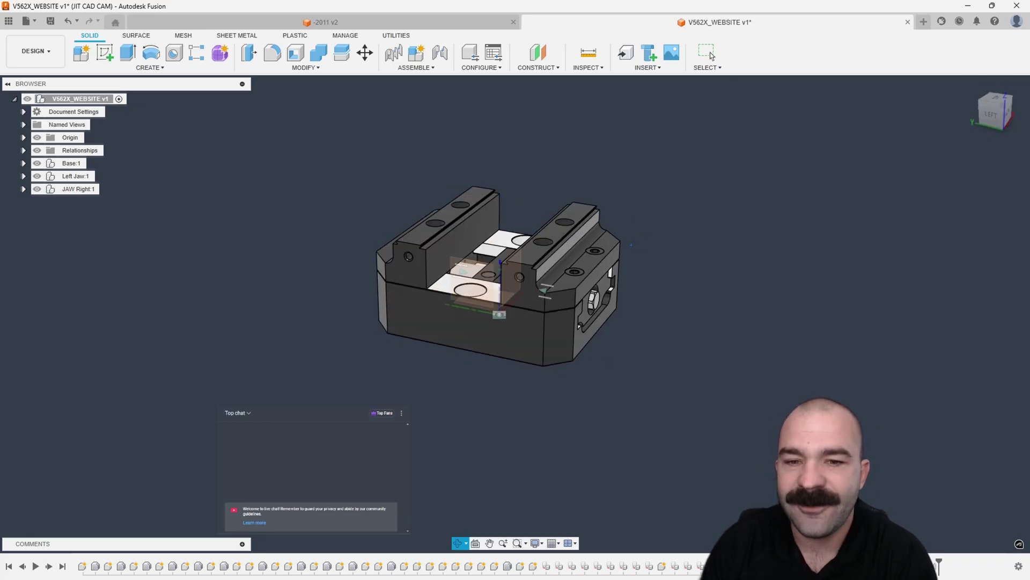
# - Slide the right and left jaws individually along the lead screw to test their joints, and revert their positions
pyautogui.moveTo(537, 266); pyautogui.dragTo(590, 277)
pyautogui.moveTo(430, 242); pyautogui.dragTo(339, 236)
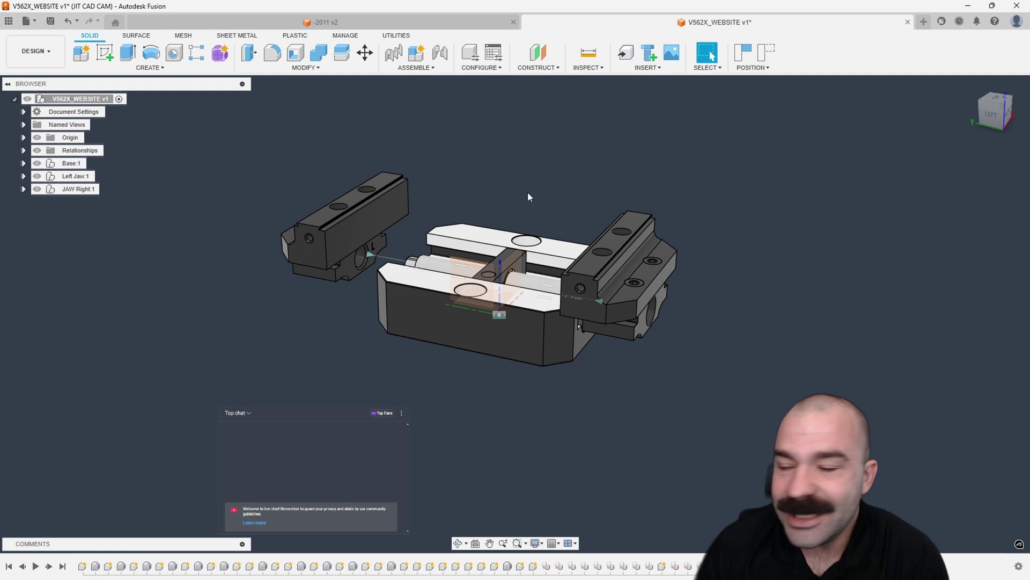
pyautogui.keyDown('shift'); pyautogui.moveTo(527, 193); pyautogui.dragTo(529, 233, button='middle'); pyautogui.keyUp('shift')
pyautogui.moveTo(604, 264); pyautogui.dragTo(593, 263)
pyautogui.moveTo(335, 198); pyautogui.dragTo(375, 210)
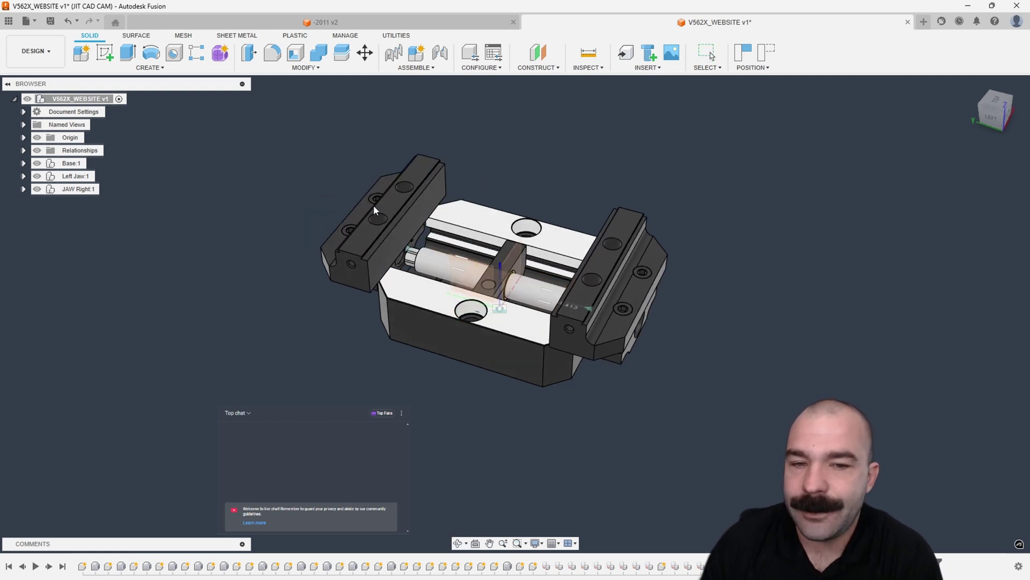
pyautogui.click(766, 54)
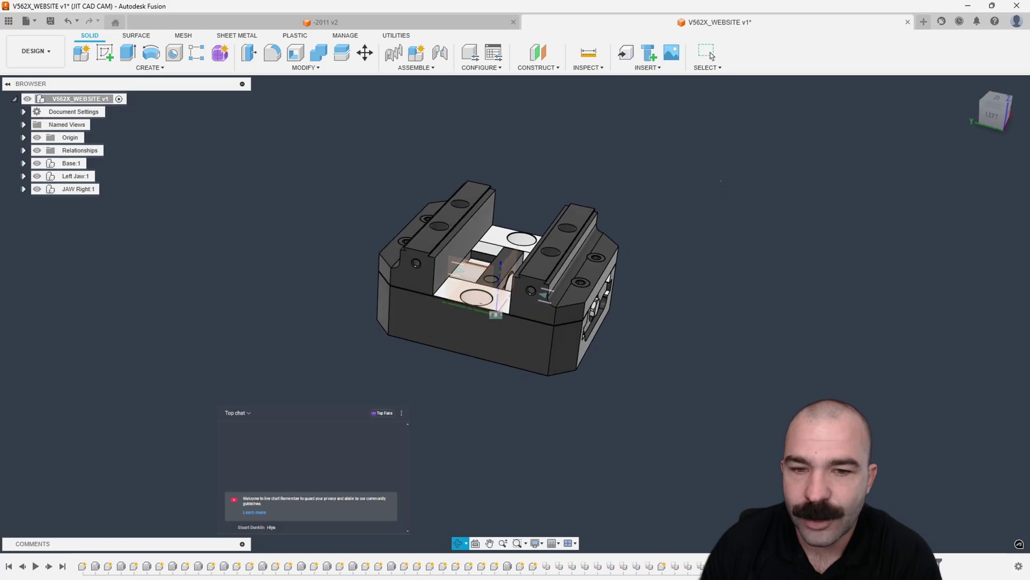
# - Hide the assembly's origin planes and axes
pyautogui.click(36, 137)
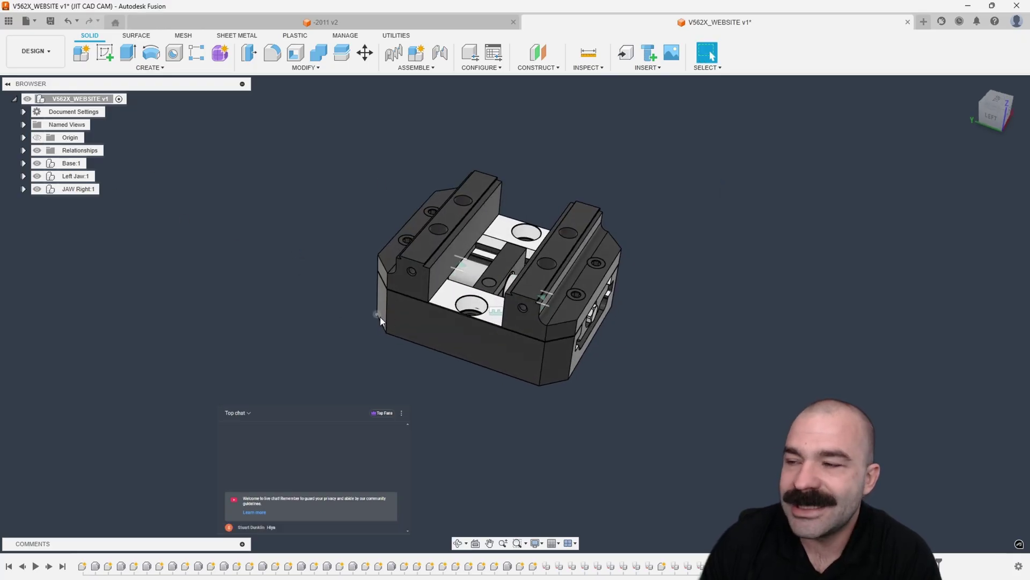
pyautogui.scroll(4, 436, 316)
pyautogui.keyDown('shift'); pyautogui.moveTo(604, 332); pyautogui.dragTo(598, 333, button='middle'); pyautogui.keyUp('shift')
pyautogui.moveTo(561, 222)
pyautogui.keyDown('shift'); pyautogui.mouseDown(button='middle')
pyautogui.moveTo(570, 202)
pyautogui.moveTo(567, 231)
pyautogui.mouseUp(button='middle'); pyautogui.keyUp('shift')
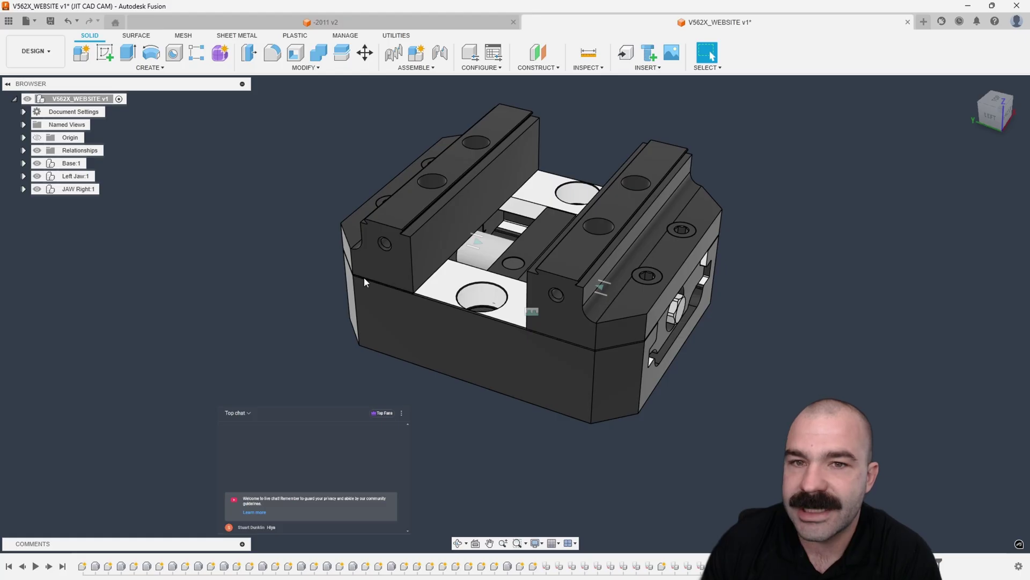
# - Create a Motion Link between the left and right jaws' slider joints, previewing the reversed motion but leaving Reverse off
pyautogui.click(424, 68)
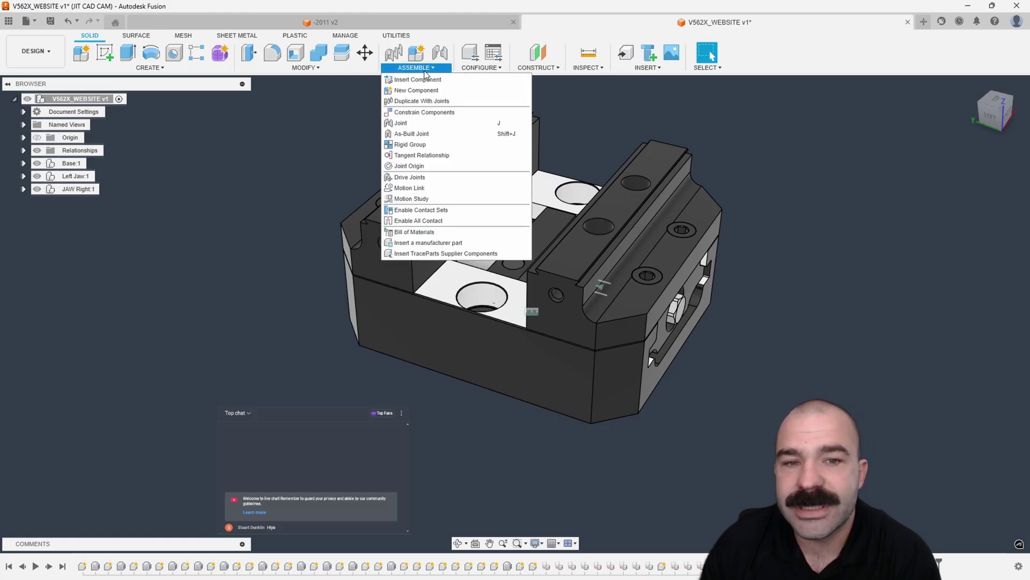
pyautogui.click(422, 189)
pyautogui.click(475, 242)
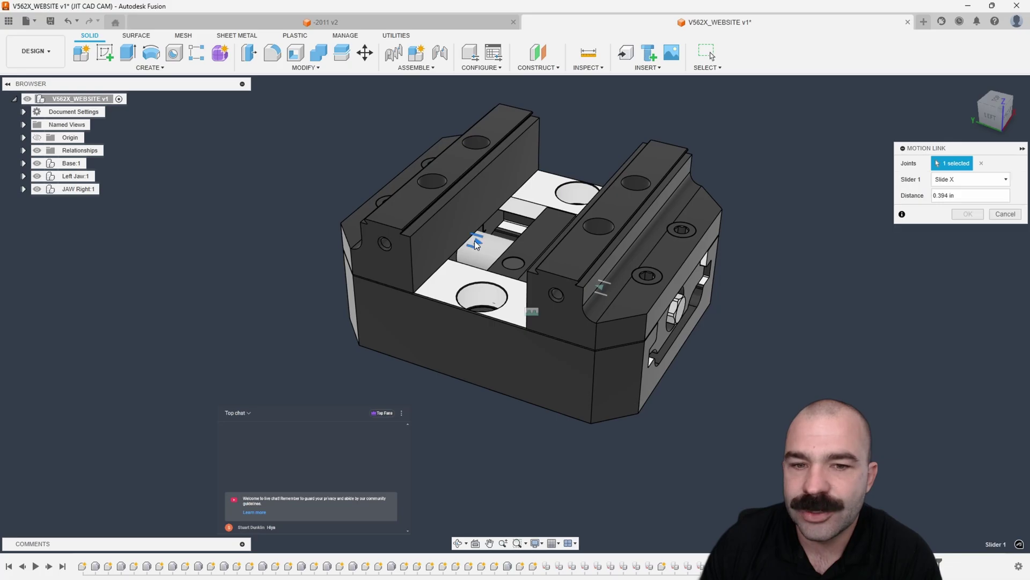
pyautogui.click(602, 289)
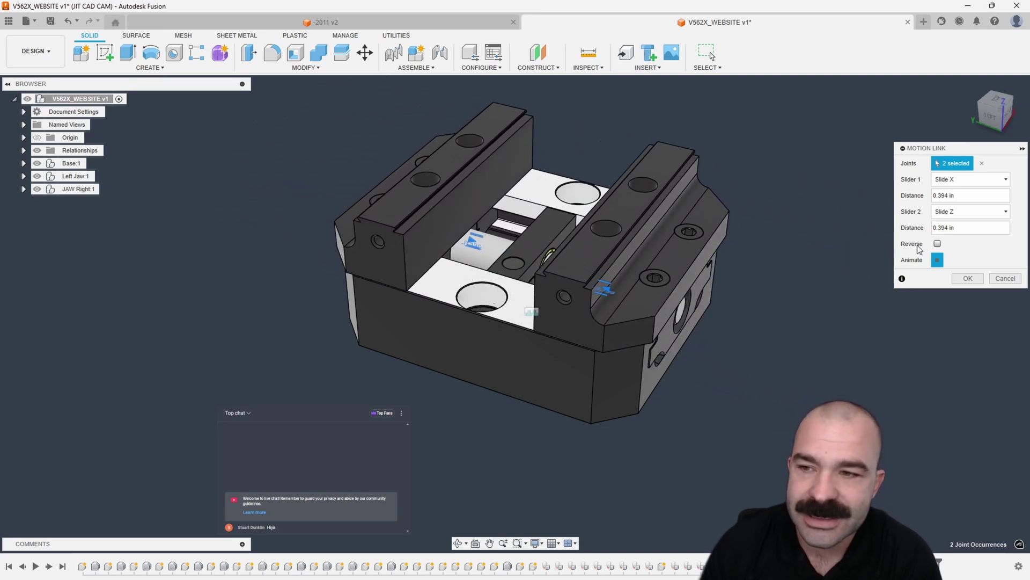
pyautogui.click(938, 244)
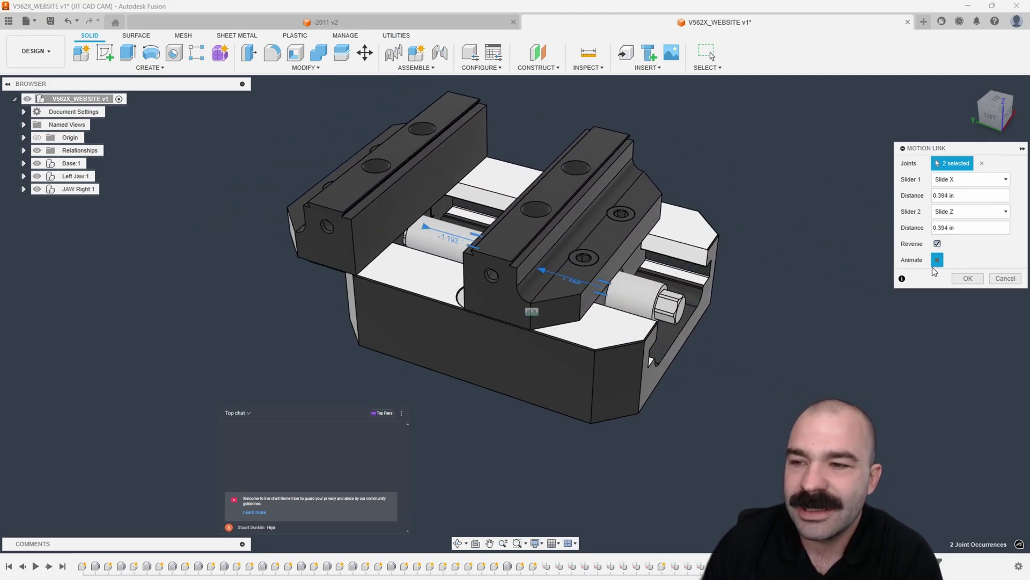
pyautogui.click(938, 245)
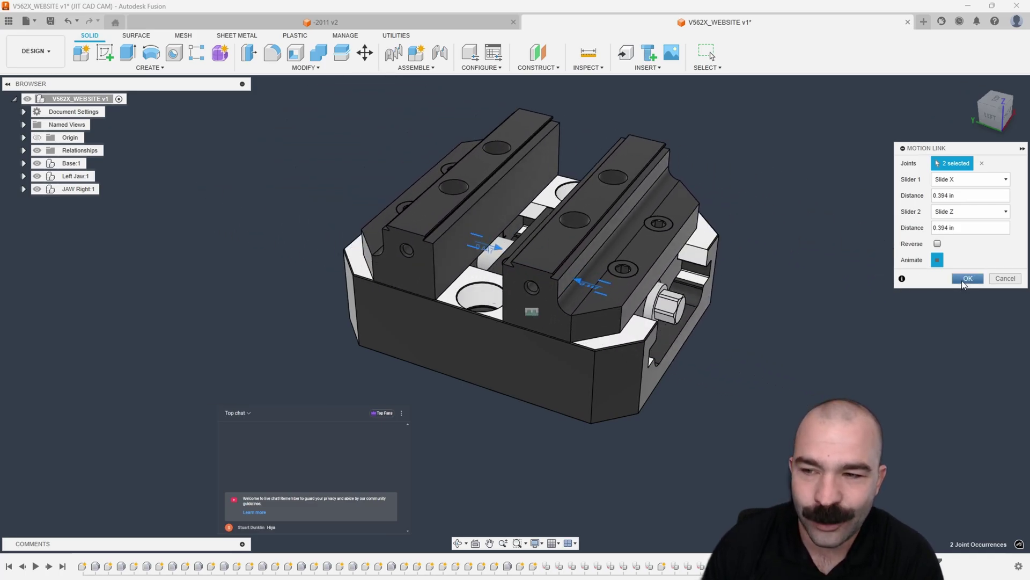
pyautogui.click(966, 278)
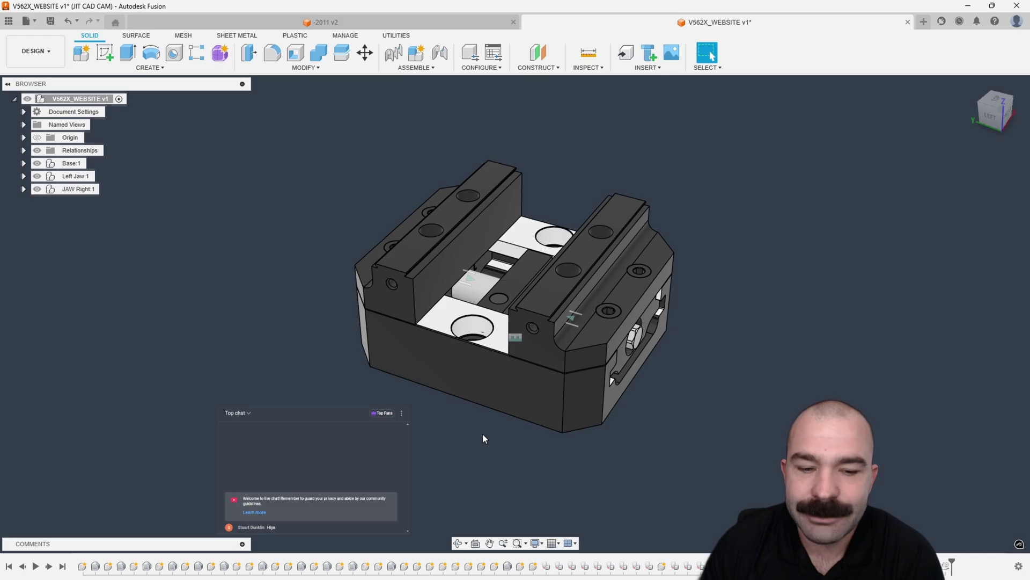
# - Slide the linked jaws inward and outward to test their mirrored motion, and revert their positions
pyautogui.moveTo(565, 349); pyautogui.dragTo(543, 364)
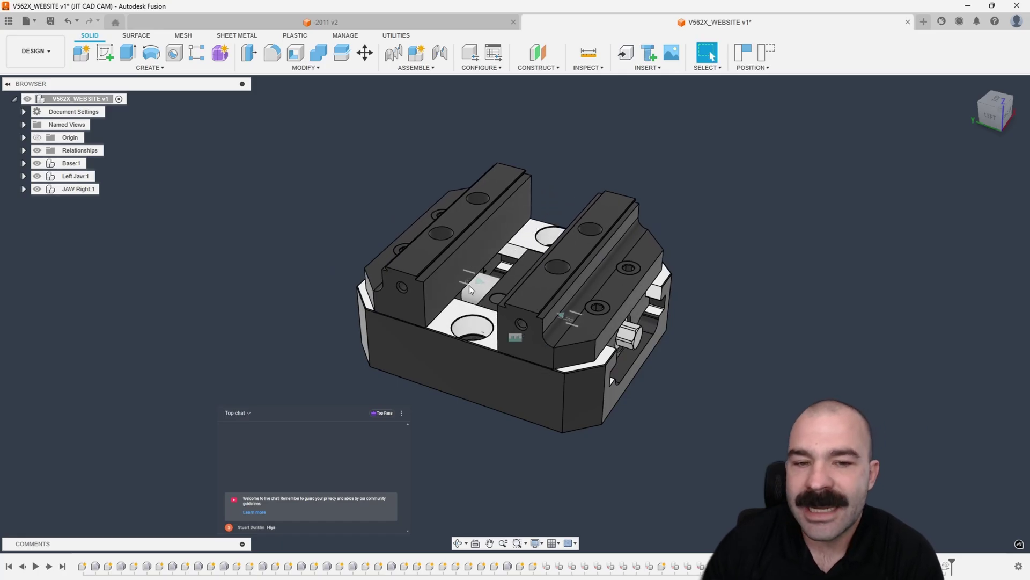
pyautogui.keyDown('shift'); pyautogui.moveTo(458, 368); pyautogui.dragTo(532, 310, button='middle'); pyautogui.keyUp('shift')
pyautogui.moveTo(532, 304); pyautogui.dragTo(565, 316)
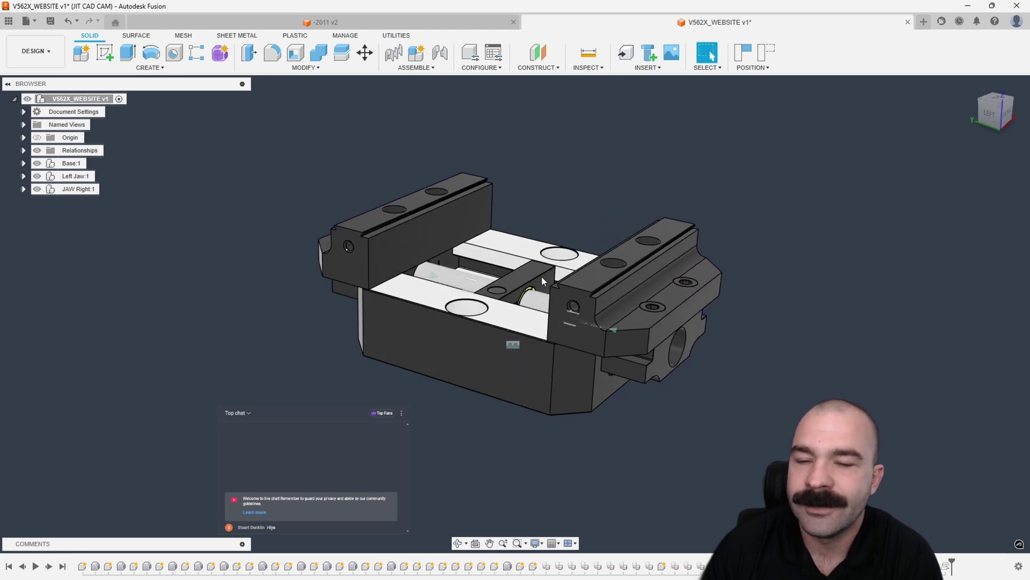
pyautogui.click(766, 53)
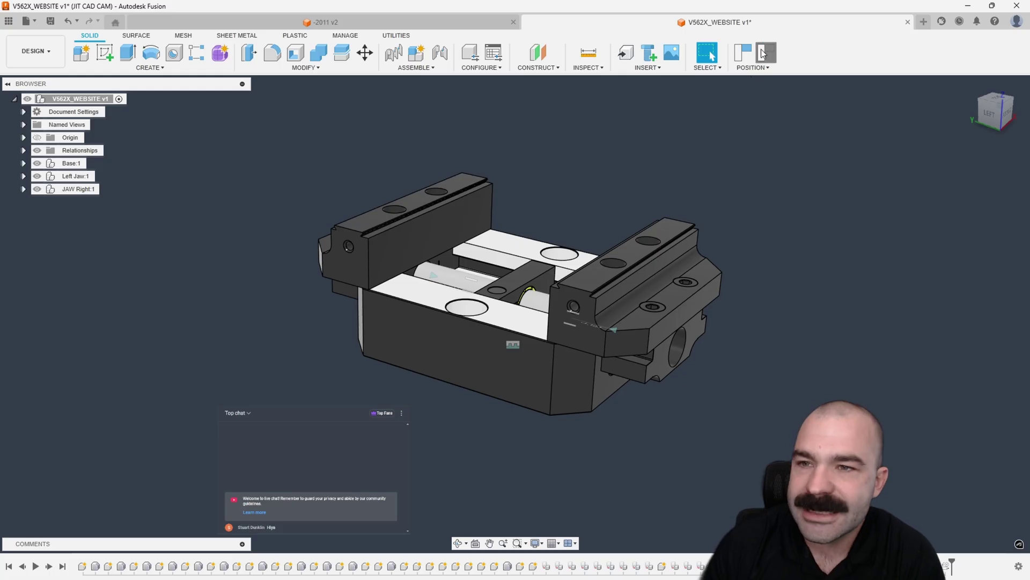
pyautogui.keyDown('shift'); pyautogui.moveTo(655, 164); pyautogui.dragTo(696, 159, button='middle'); pyautogui.keyUp('shift')
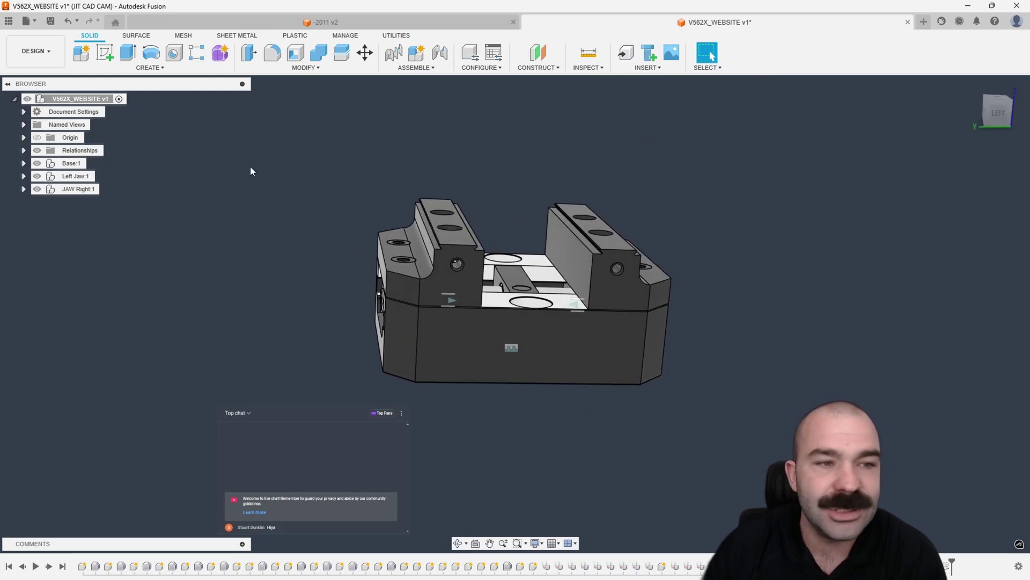
pyautogui.click(88, 66)
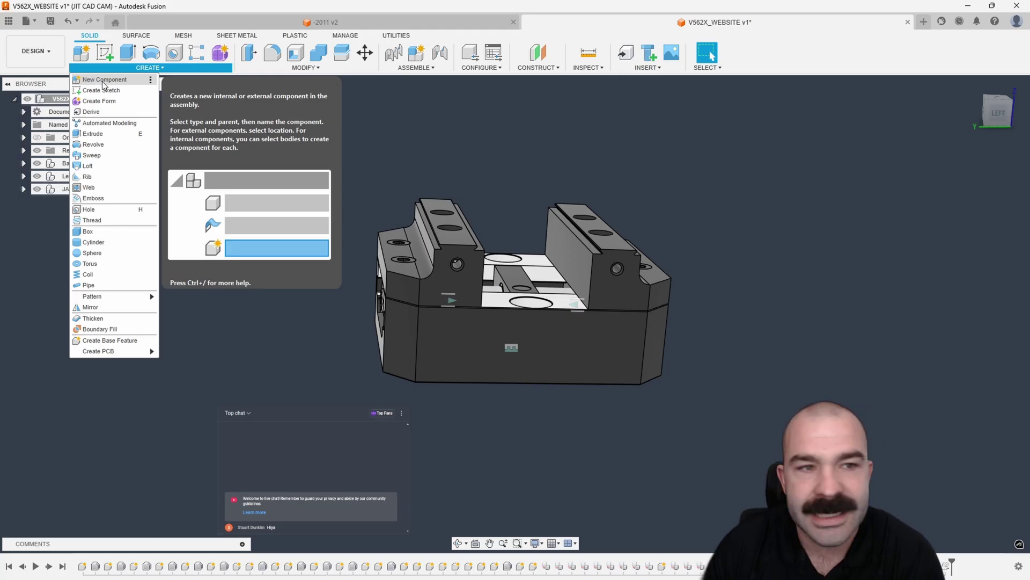
pyautogui.click(151, 81)
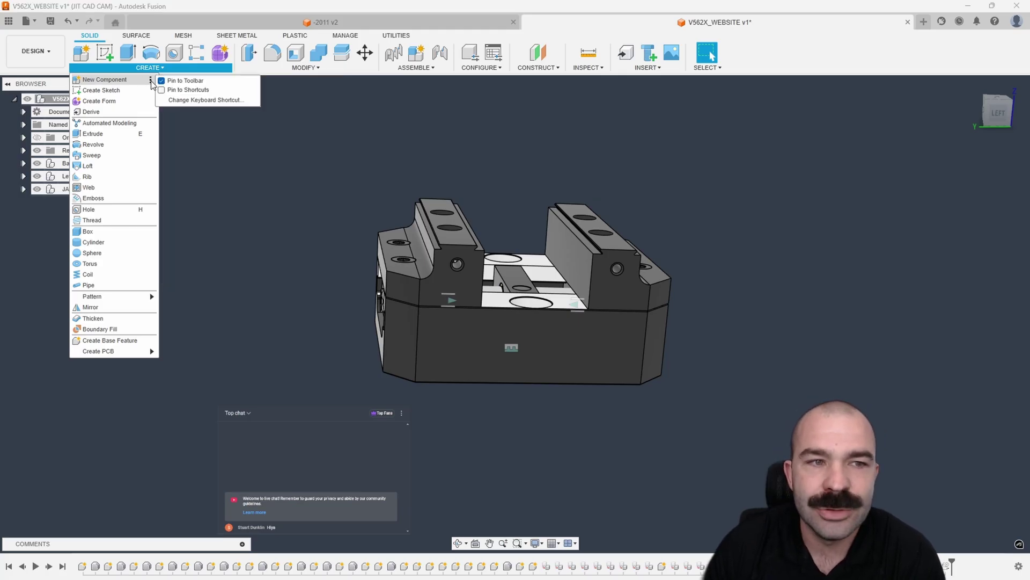
pyautogui.click(211, 144)
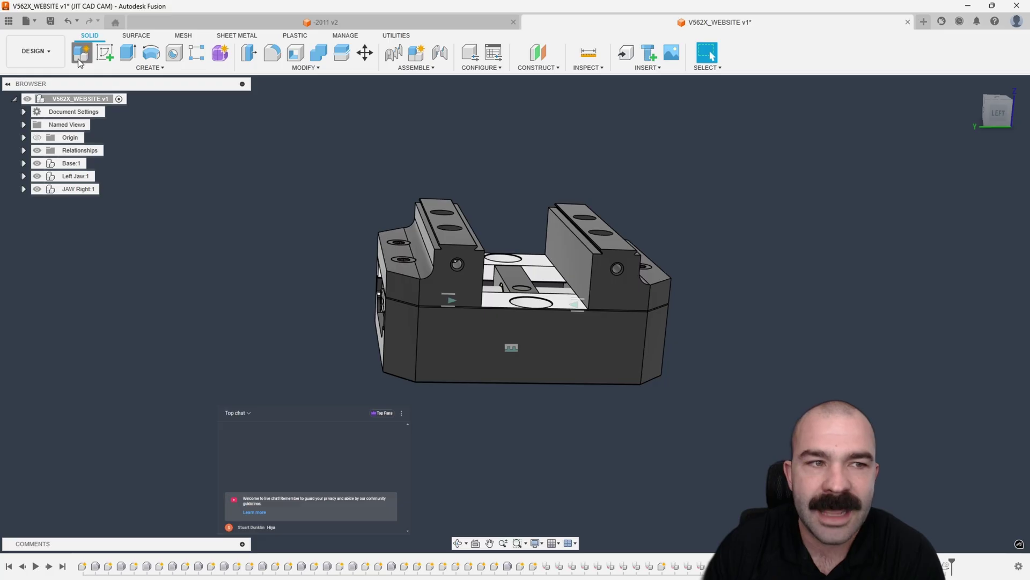
pyautogui.moveTo(125, 61); pyautogui.dragTo(74, 57)
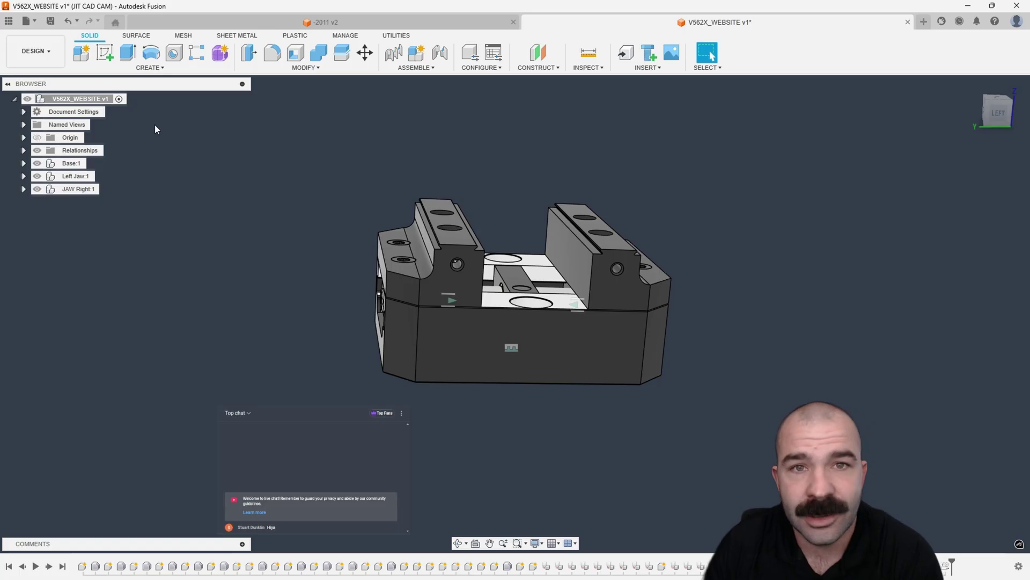
# - Create an active internal component named Stock under the top-level V562X_WEBSITE assembly
pyautogui.rightClick(65, 101)
pyautogui.click(100, 109)
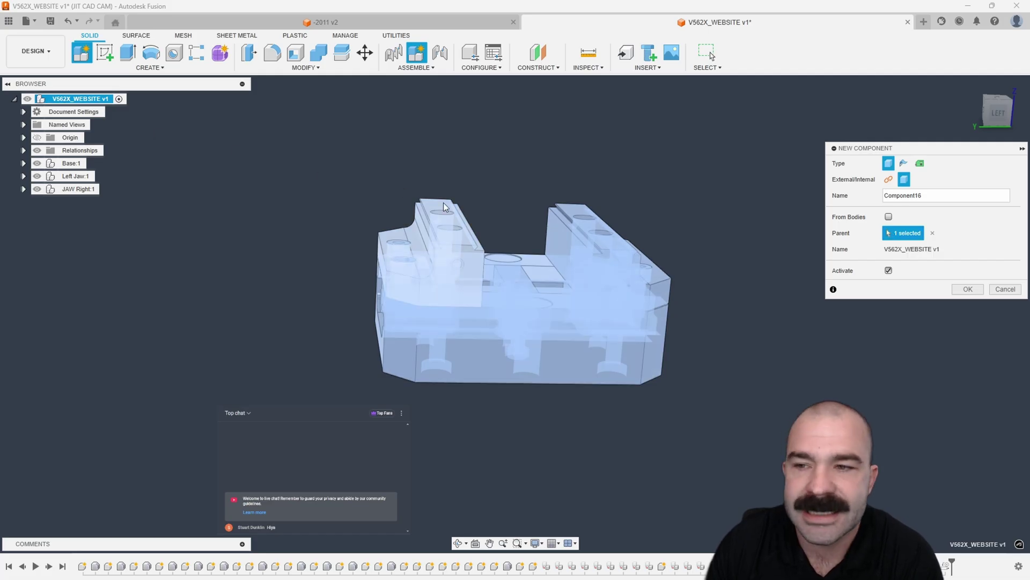
pyautogui.moveTo(927, 196); pyautogui.dragTo(852, 193)
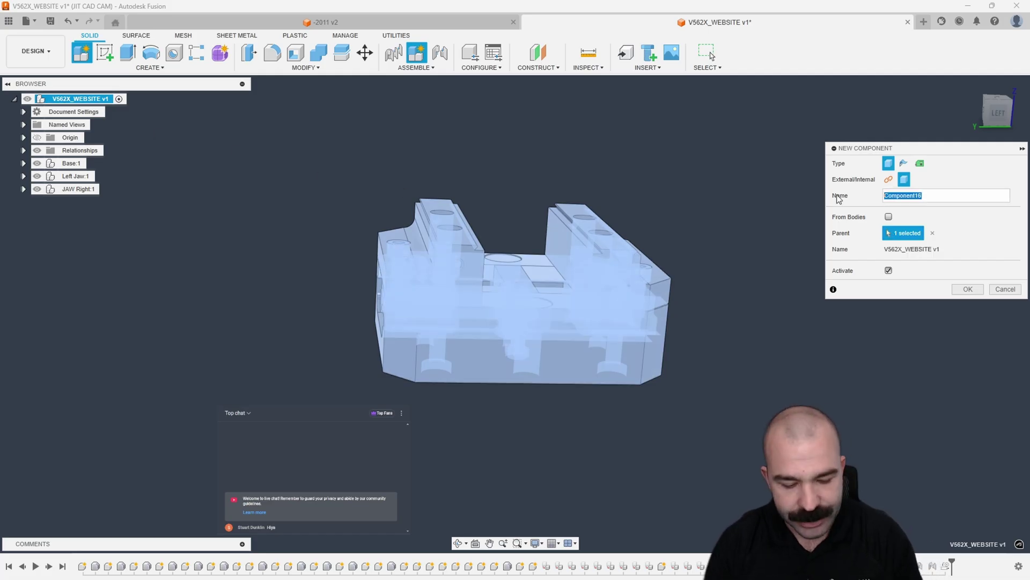
pyautogui.press('Return')
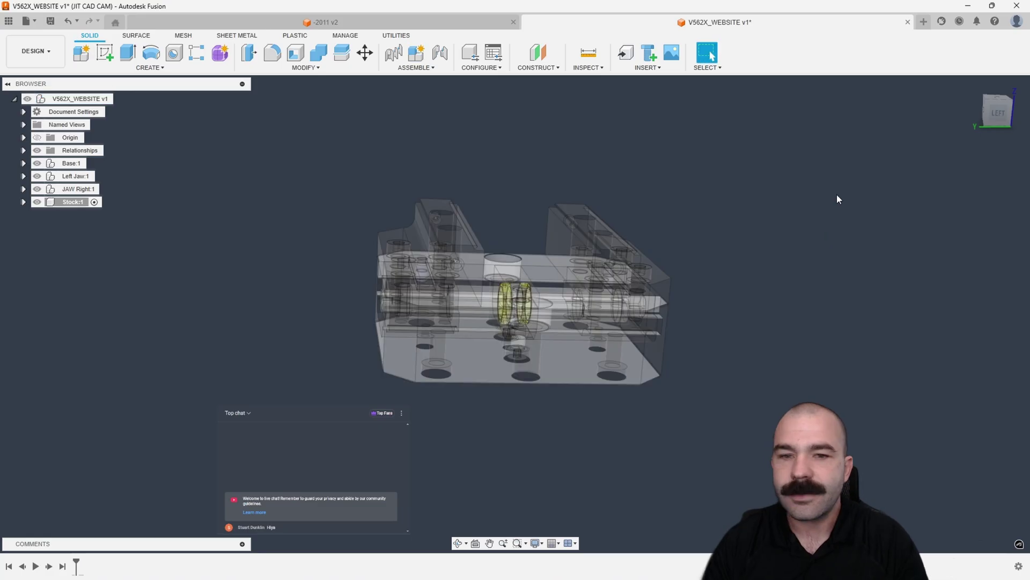
pyautogui.keyDown('shift'); pyautogui.moveTo(339, 259); pyautogui.dragTo(270, 279, button='middle'); pyautogui.keyUp('shift')
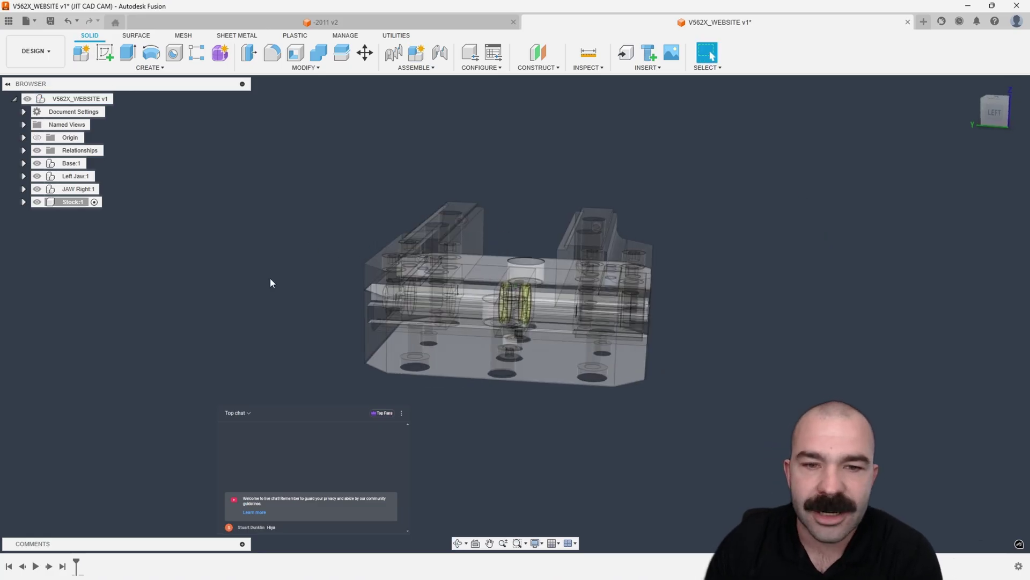
# - Create a box as a new body beside the vise, about 4.871 in long, 6.055 in wide and 3.00 in high
pyautogui.click(146, 68)
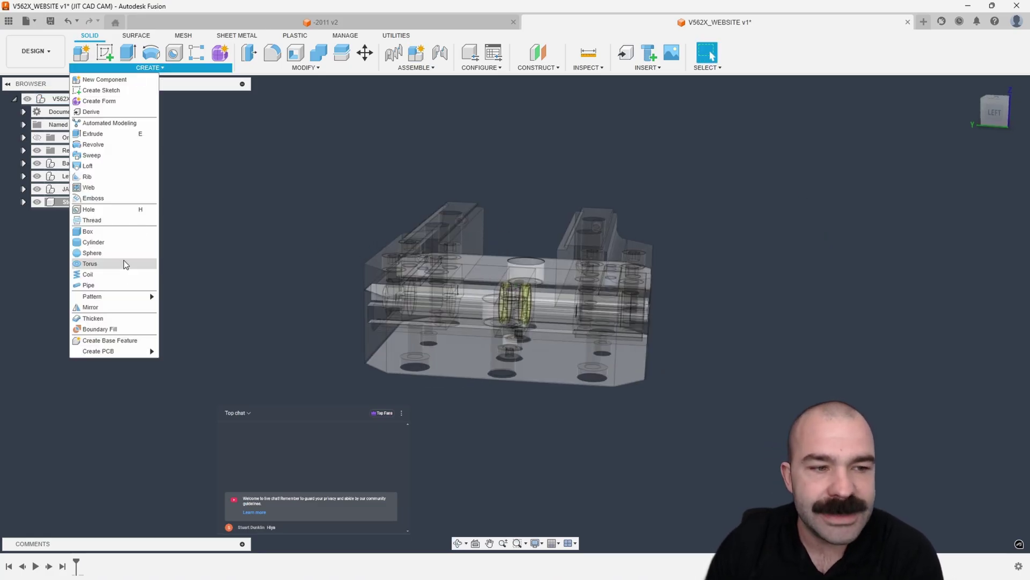
pyautogui.click(119, 234)
pyautogui.scroll(-3, 257, 280)
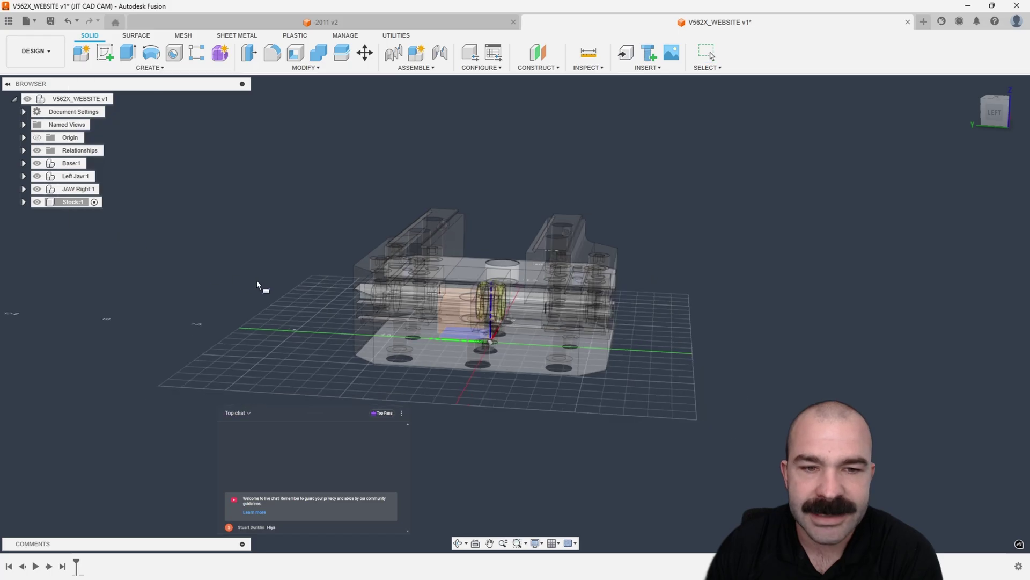
pyautogui.keyDown('shift'); pyautogui.moveTo(257, 282); pyautogui.dragTo(345, 330, button='middle'); pyautogui.keyUp('shift')
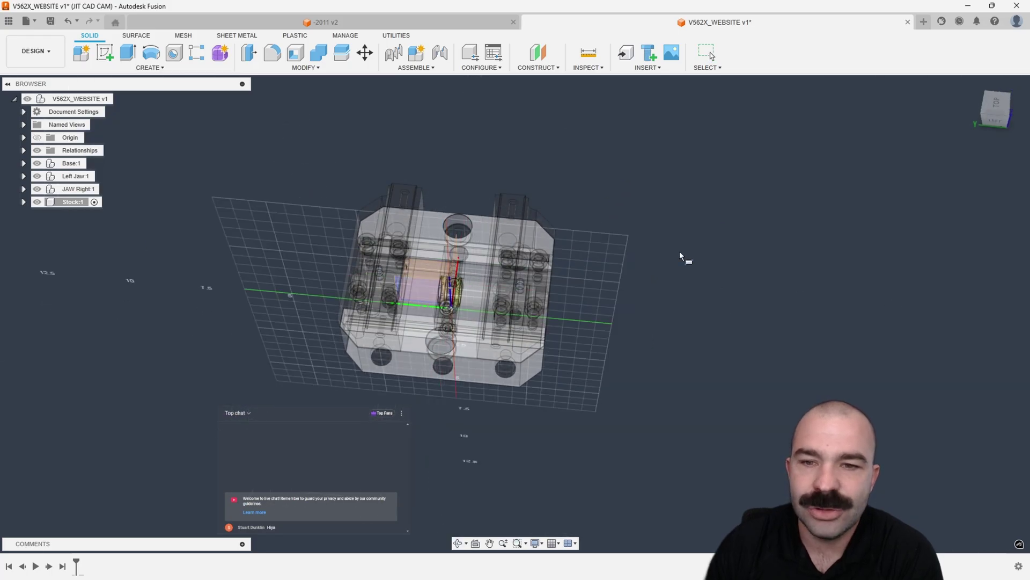
pyautogui.click(624, 379)
pyautogui.click(750, 123)
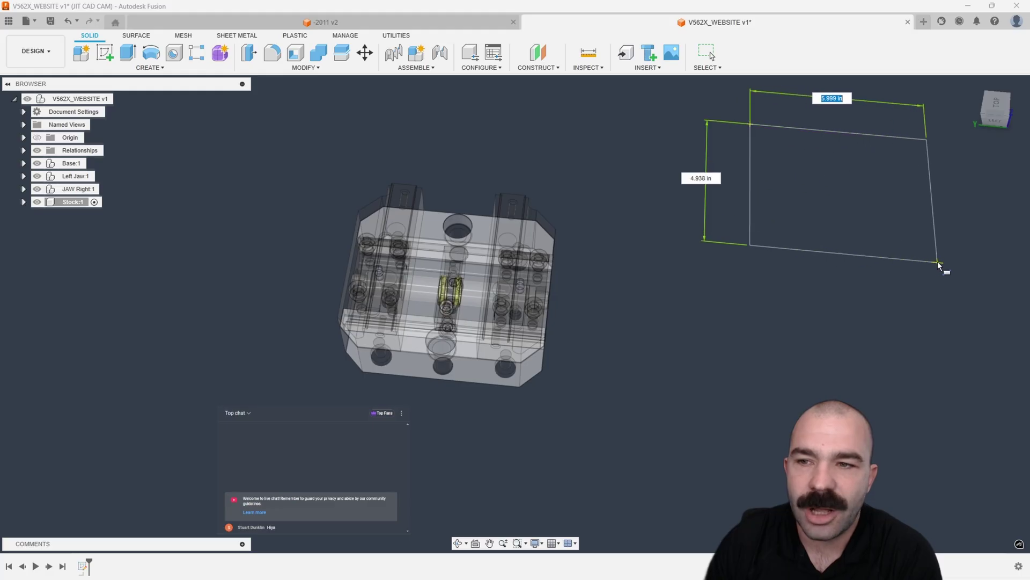
pyautogui.click(938, 263)
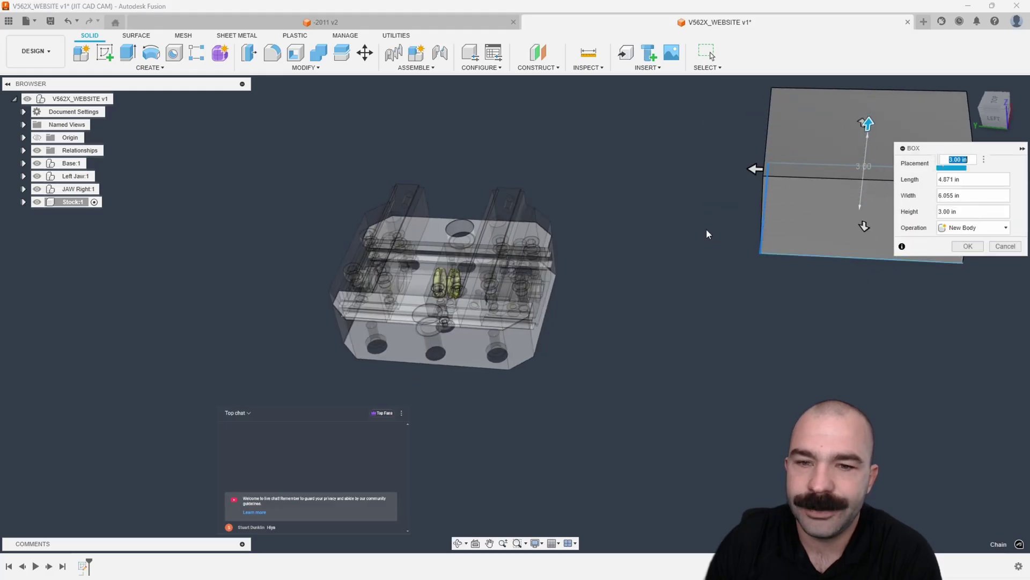
pyautogui.scroll(-4, 681, 263)
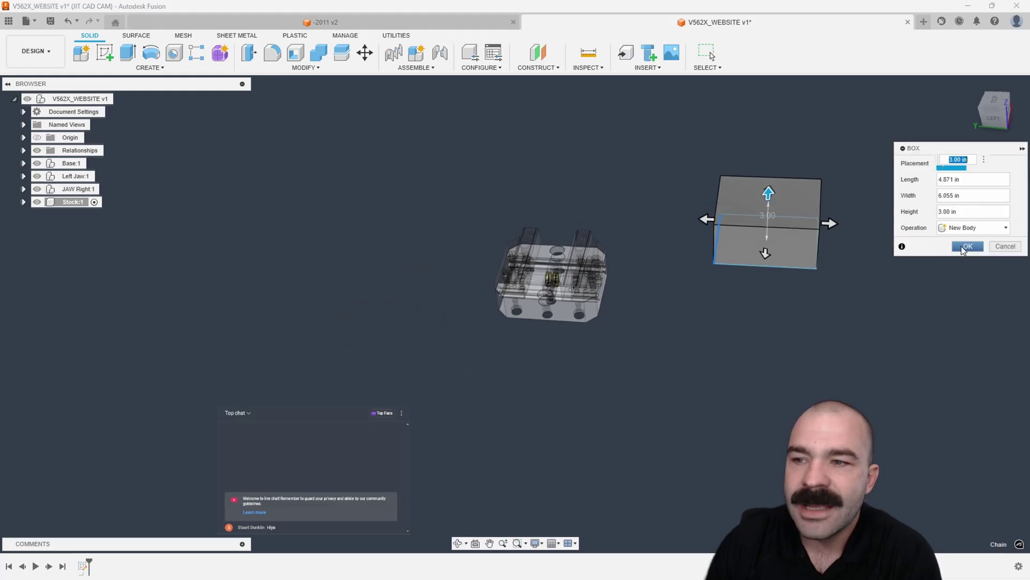
pyautogui.click(962, 249)
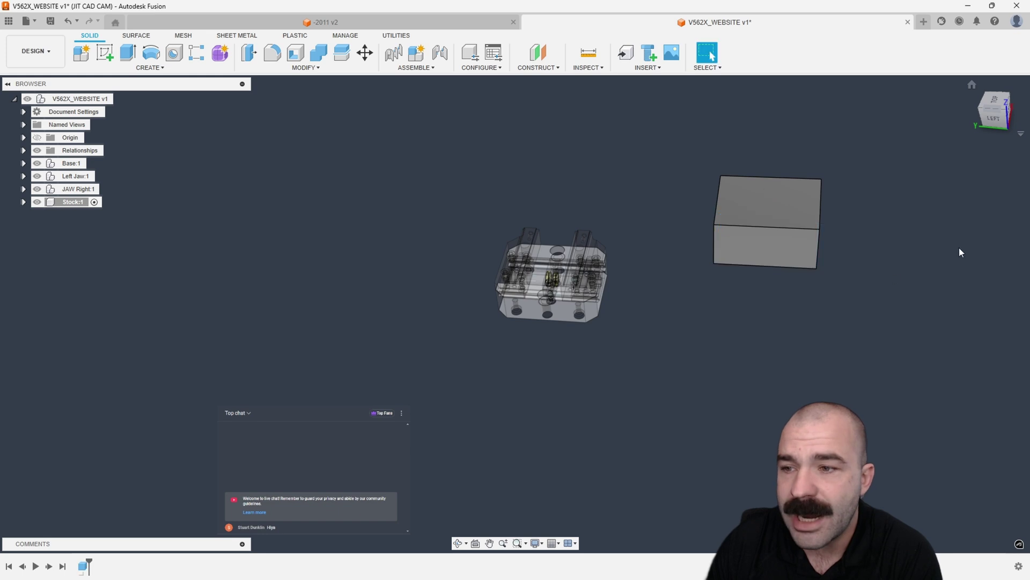
# - Make the top-level V562X_WEBSITE assembly the active component again
pyautogui.scroll(2, 875, 253)
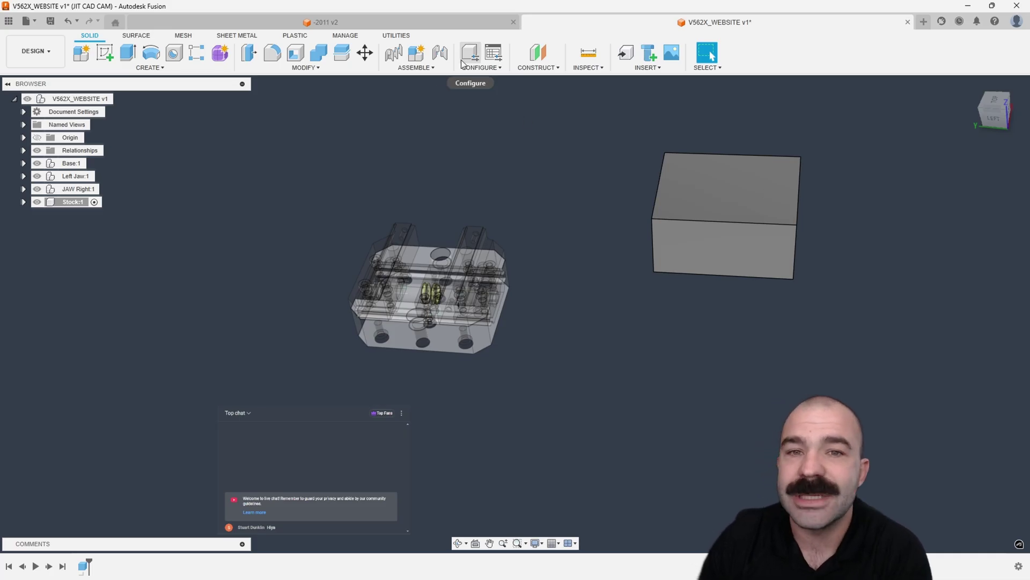
pyautogui.moveTo(581, 205)
pyautogui.keyDown('shift'); pyautogui.mouseDown(button='middle')
pyautogui.moveTo(586, 218)
pyautogui.moveTo(588, 202)
pyautogui.mouseUp(button='middle'); pyautogui.keyUp('shift')
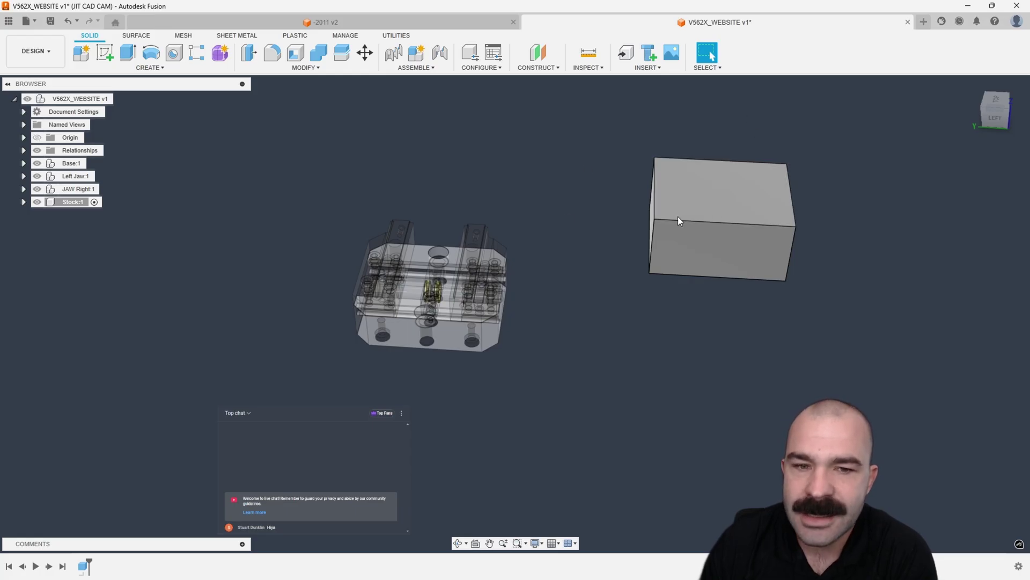
pyautogui.keyDown('shift'); pyautogui.moveTo(678, 217); pyautogui.dragTo(494, 236, button='middle'); pyautogui.keyUp('shift')
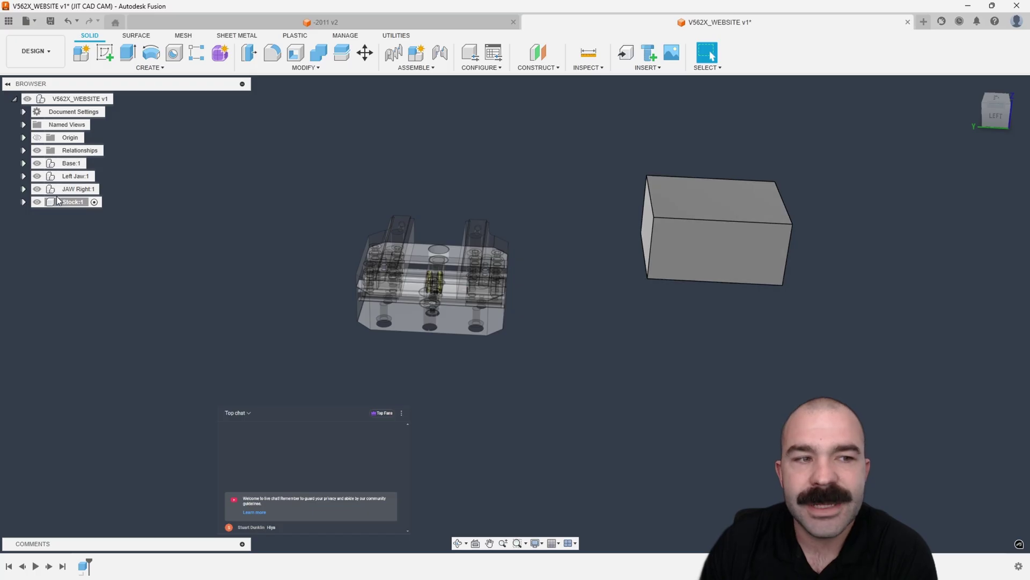
pyautogui.click(119, 99)
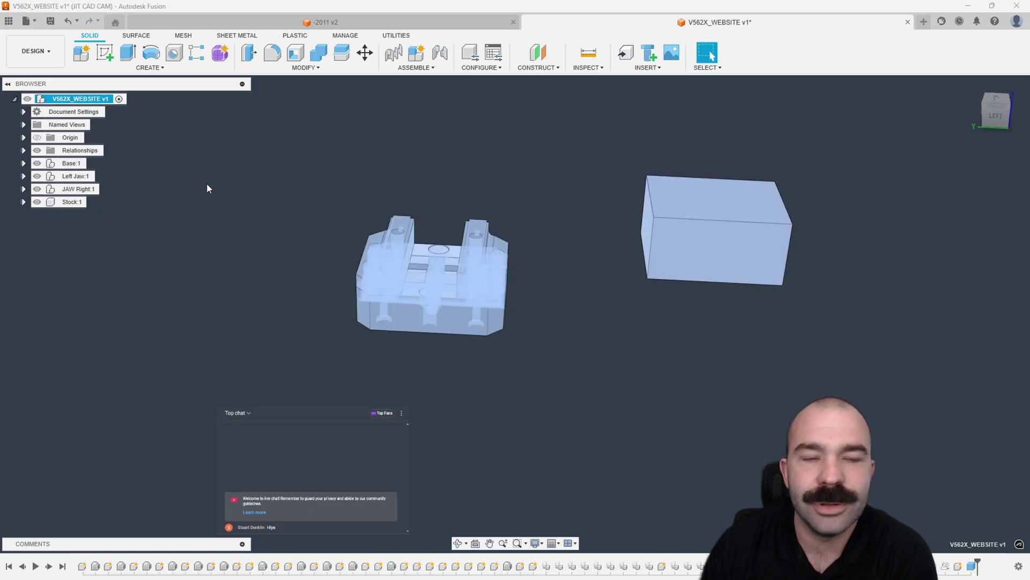
pyautogui.click(610, 214)
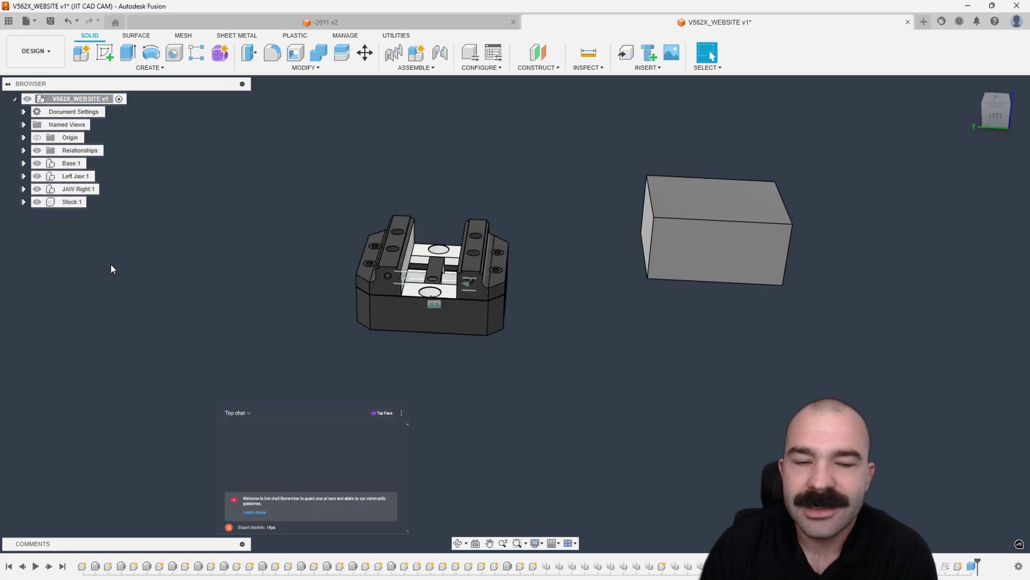
# - Examine the gripping ledges on the inner sides of both vise jaws and the stock block beside them
pyautogui.keyDown('shift'); pyautogui.moveTo(112, 269); pyautogui.dragTo(316, 247, button='middle'); pyautogui.keyUp('shift')
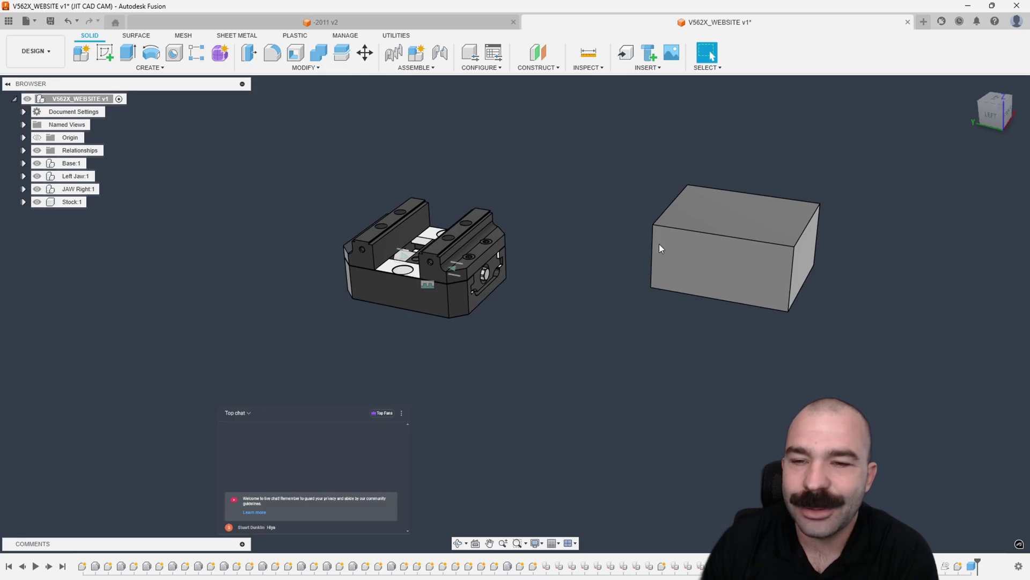
pyautogui.scroll(2, 661, 248)
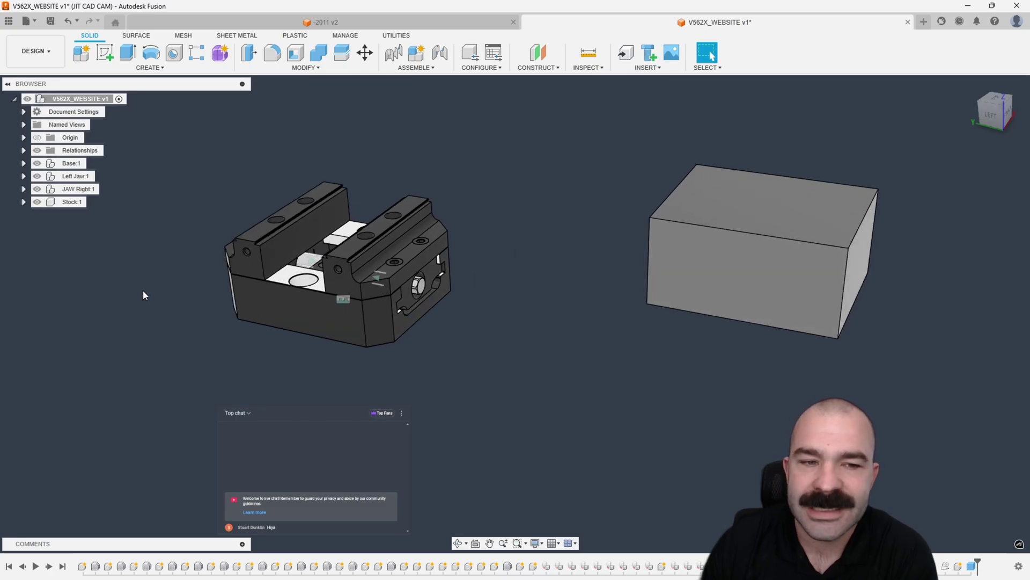
pyautogui.scroll(3, 148, 290)
pyautogui.moveTo(180, 263)
pyautogui.keyDown('shift'); pyautogui.mouseDown(button='middle')
pyautogui.moveTo(221, 298)
pyautogui.moveTo(196, 264)
pyautogui.mouseUp(button='middle'); pyautogui.keyUp('shift')
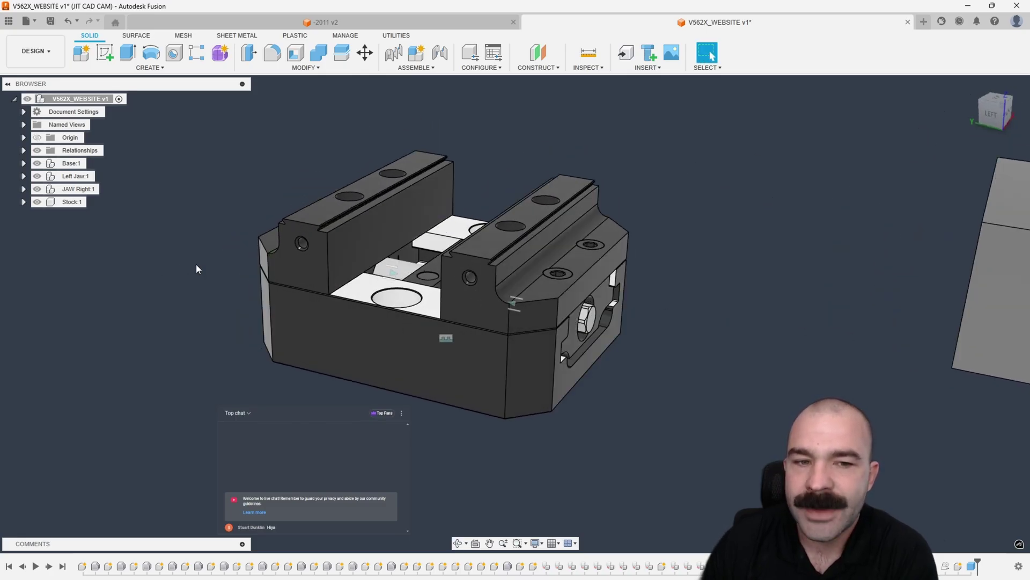
pyautogui.scroll(5, 311, 239)
pyautogui.keyDown('shift'); pyautogui.moveTo(313, 239); pyautogui.dragTo(389, 185, button='middle'); pyautogui.keyUp('shift')
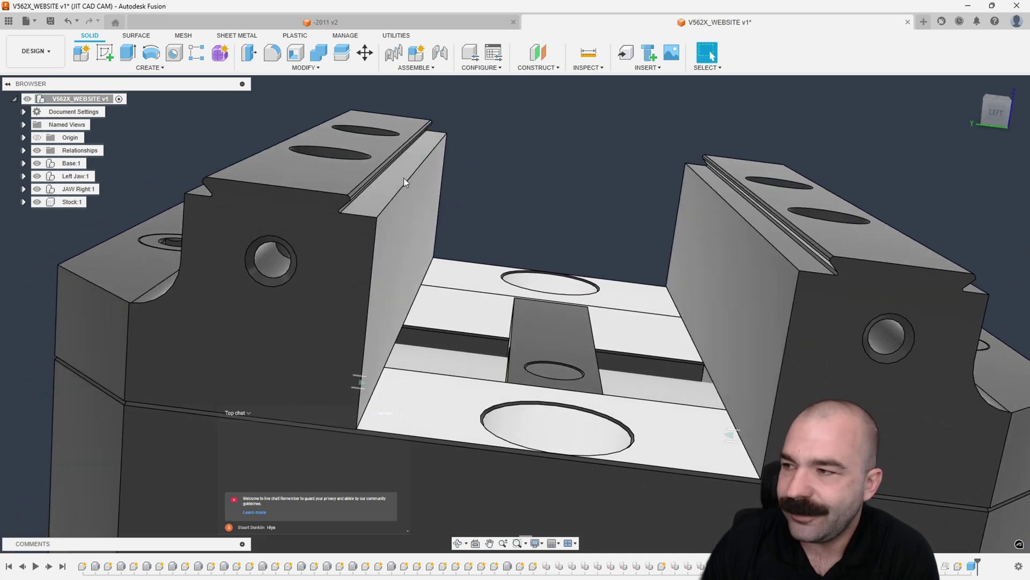
pyautogui.scroll(-3, 241, 235)
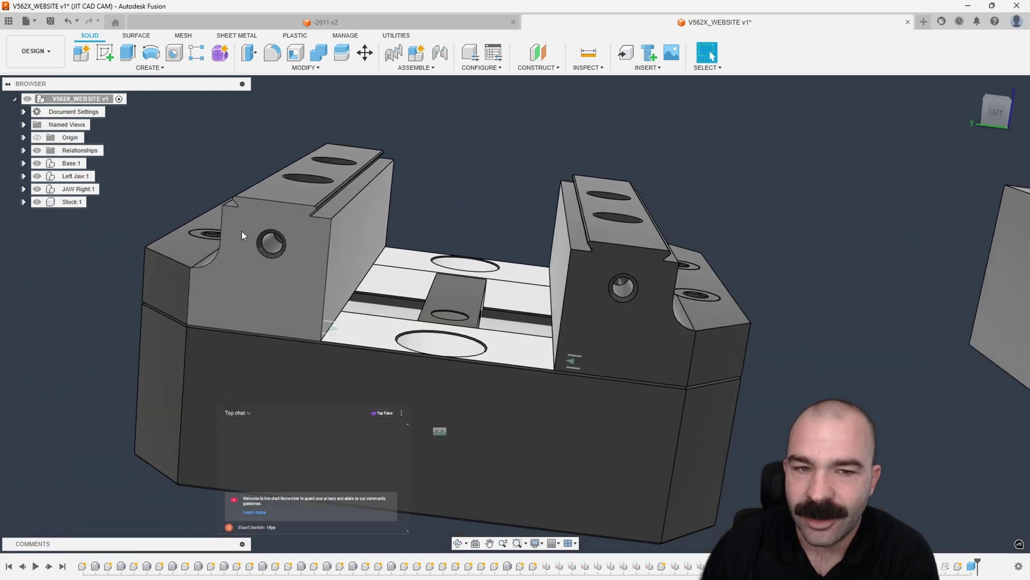
pyautogui.scroll(-3, 241, 235)
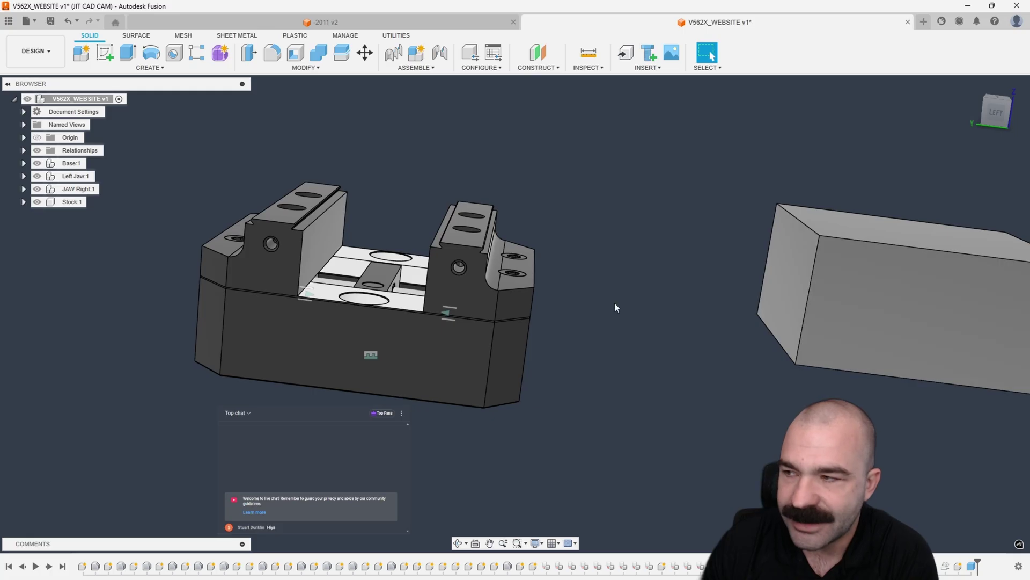
pyautogui.scroll(-2, 614, 302)
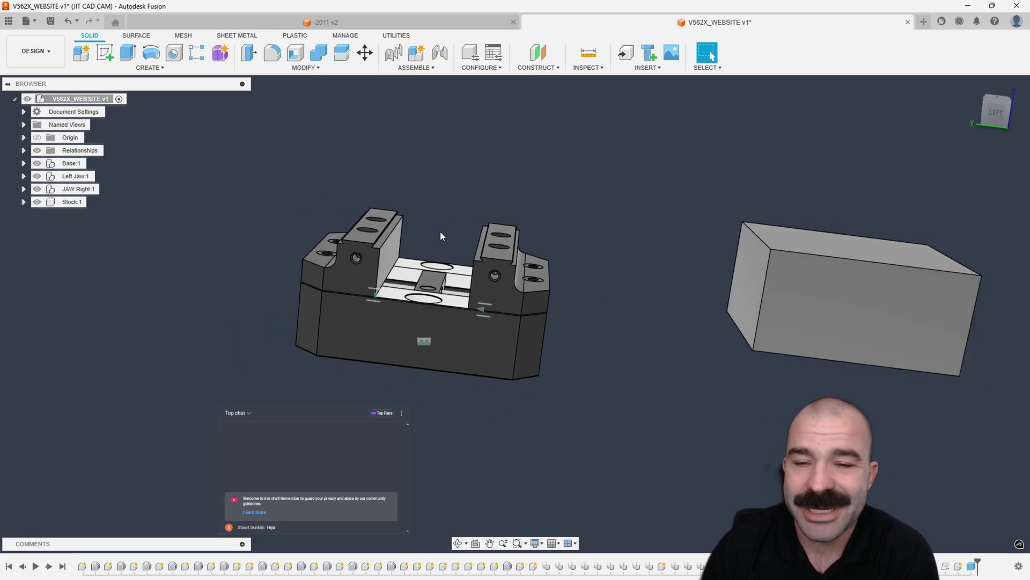
# - Start a joint with a snap point on the stock's vise-facing side and locate the mating ledge on the left jaw
pyautogui.click(440, 52)
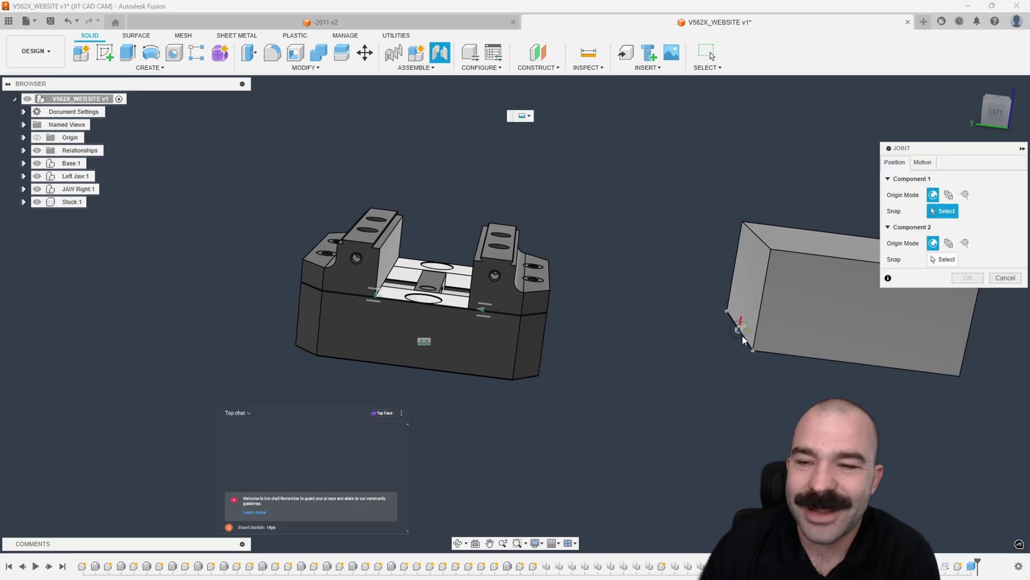
pyautogui.keyDown('shift'); pyautogui.moveTo(742, 336); pyautogui.dragTo(408, 258, button='middle'); pyautogui.keyUp('shift')
pyautogui.click(694, 285)
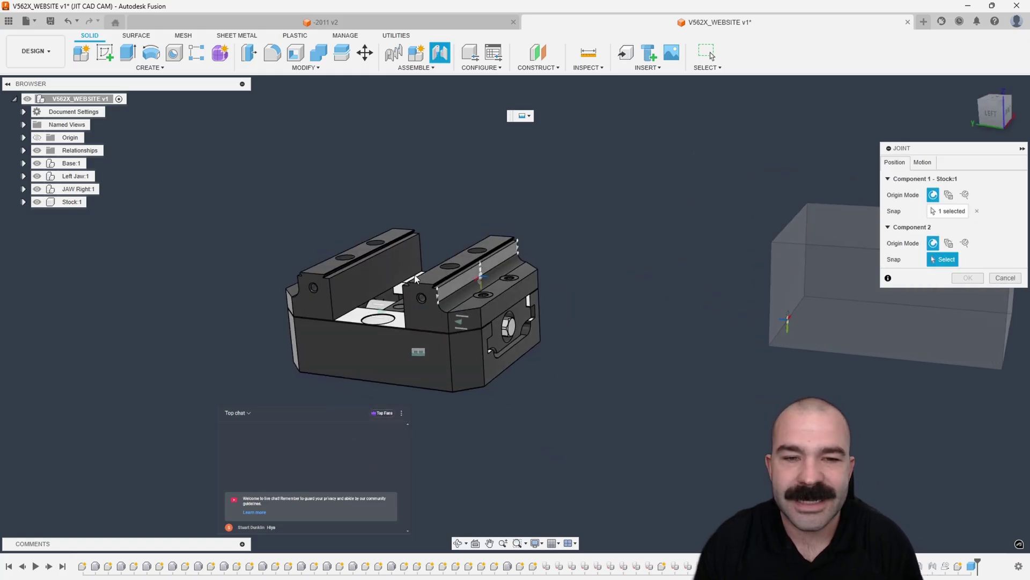
pyautogui.scroll(3, 391, 256)
pyautogui.scroll(8, 391, 256)
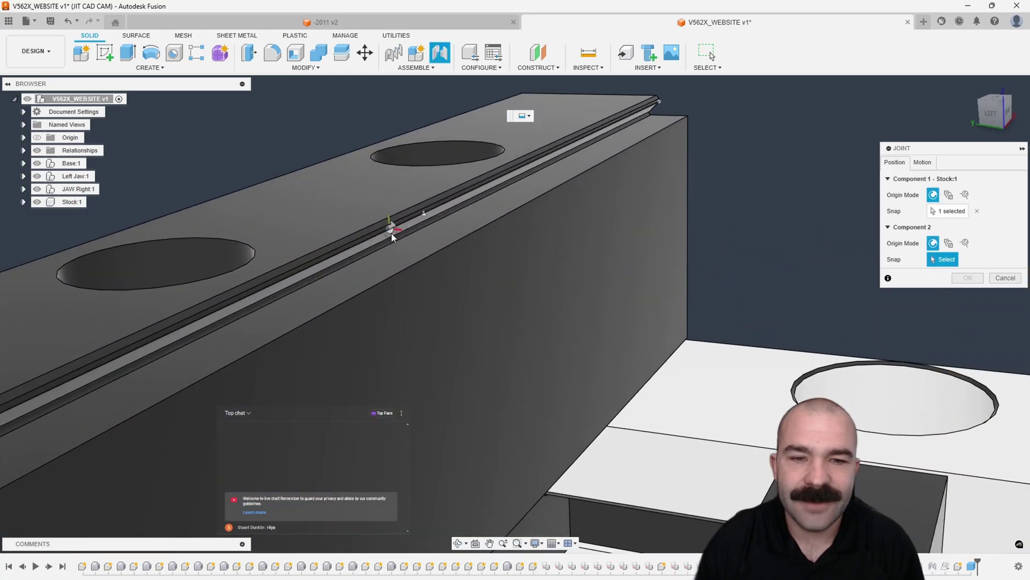
pyautogui.scroll(-6, 426, 270)
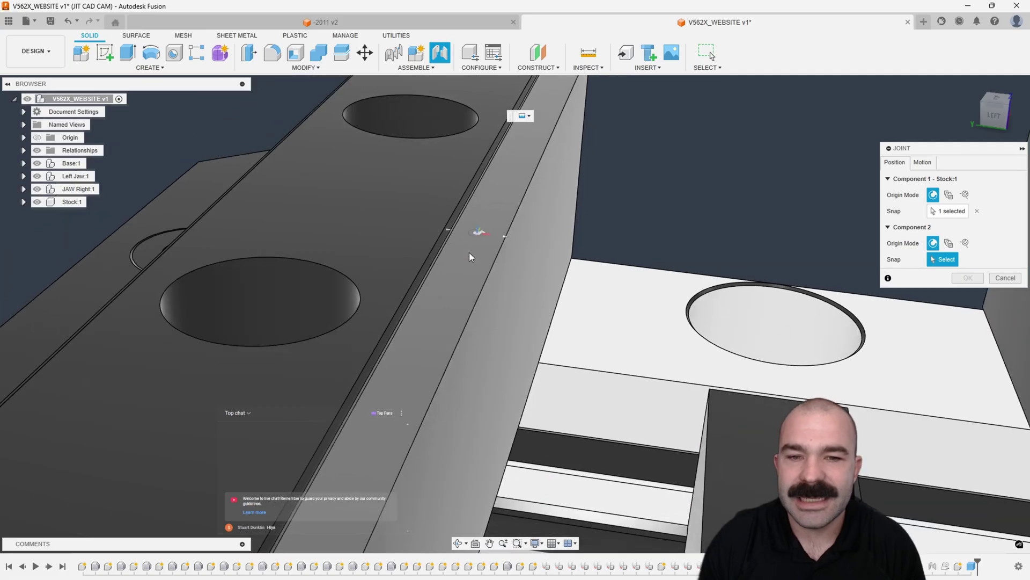
pyautogui.moveTo(490, 253)
pyautogui.keyDown('shift'); pyautogui.mouseDown(button='middle')
pyautogui.moveTo(473, 239)
pyautogui.moveTo(471, 253)
pyautogui.mouseUp(button='middle'); pyautogui.keyUp('shift')
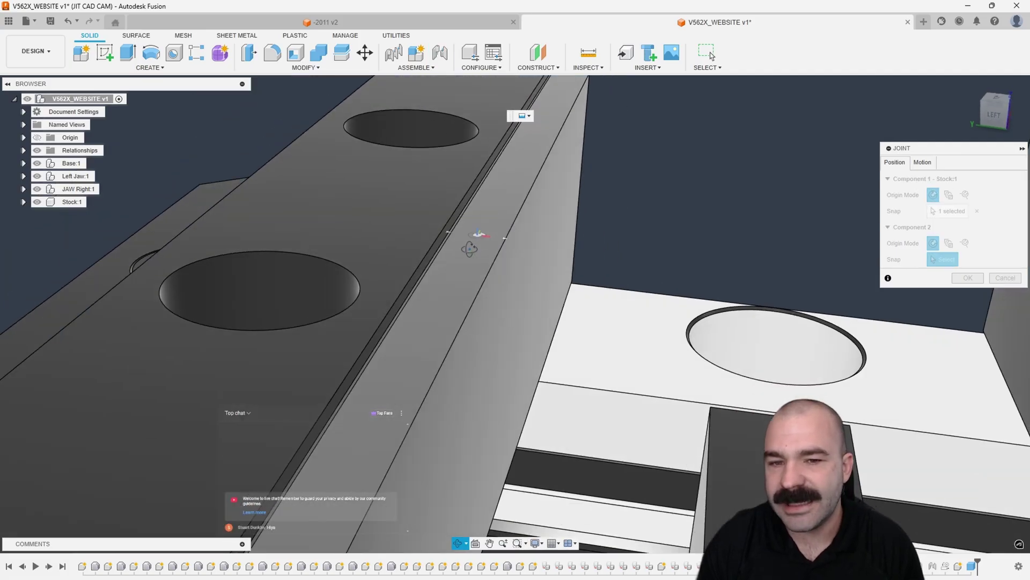
pyautogui.scroll(-5, 473, 254)
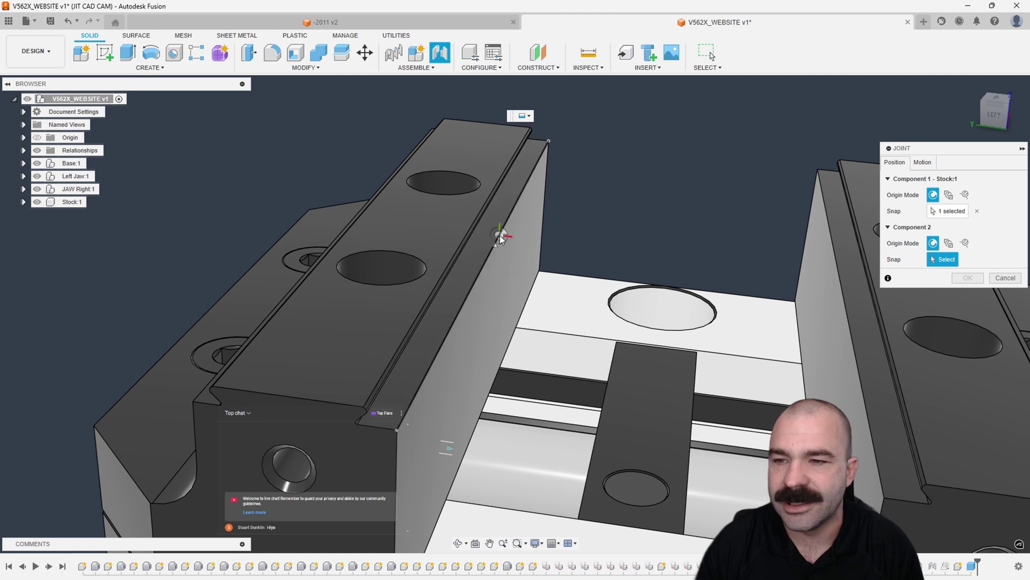
pyautogui.scroll(-8, 499, 233)
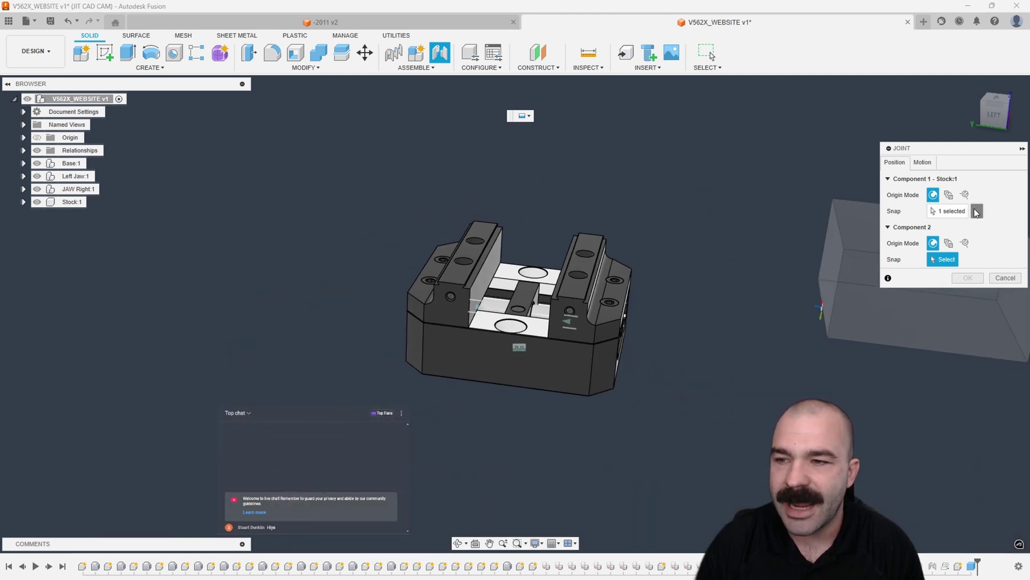
# - Reselect the joint's stock snap on the bottom edge facing the vise and join it to the left jaw's inner ledge
pyautogui.click(976, 210)
pyautogui.keyDown('shift'); pyautogui.moveTo(945, 301); pyautogui.dragTo(517, 217, button='middle'); pyautogui.keyUp('shift')
pyautogui.click(847, 382)
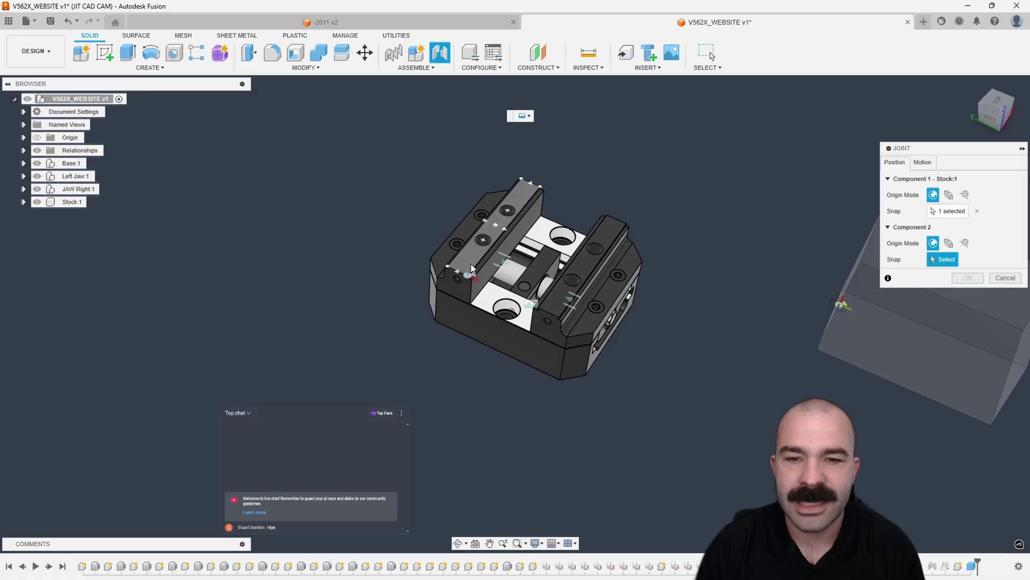
pyautogui.scroll(6, 517, 217)
pyautogui.scroll(5, 519, 221)
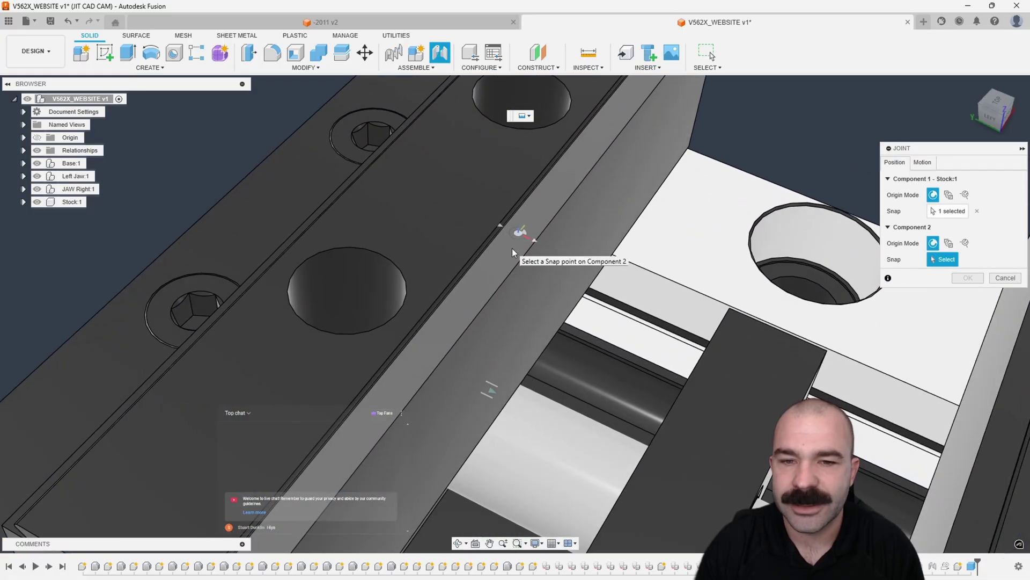
pyautogui.click(512, 248)
pyautogui.scroll(-8, 513, 253)
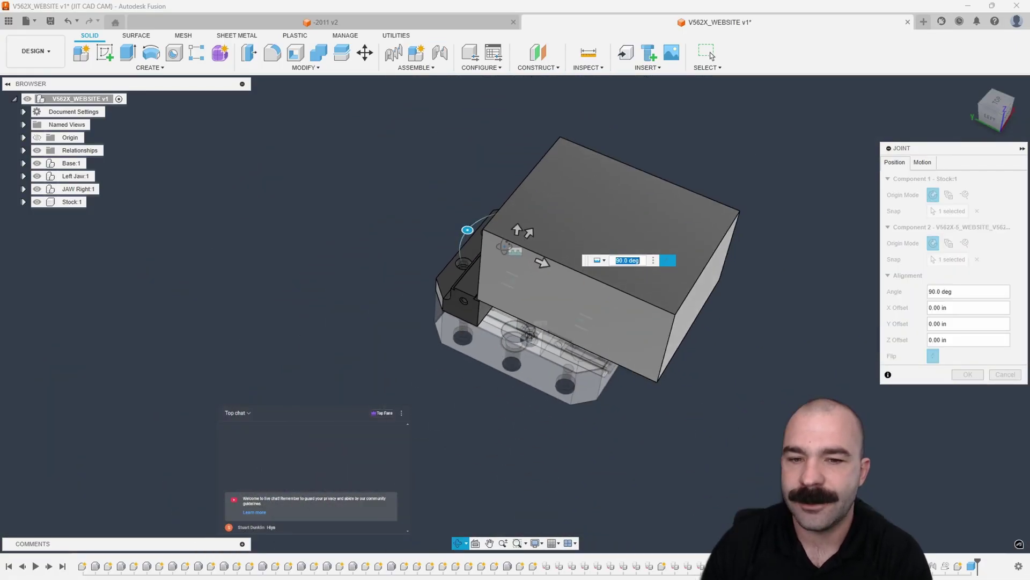
pyautogui.click(968, 374)
# - Measure the gap between the stock's side face and the narrow gripping face on the left jaw
pyautogui.keyDown('shift'); pyautogui.moveTo(752, 344); pyautogui.dragTo(869, 257, button='middle'); pyautogui.keyUp('shift')
pyautogui.keyDown('shift'); pyautogui.moveTo(697, 279); pyautogui.dragTo(641, 324, button='middle'); pyautogui.keyUp('shift')
pyautogui.scroll(10, 496, 263)
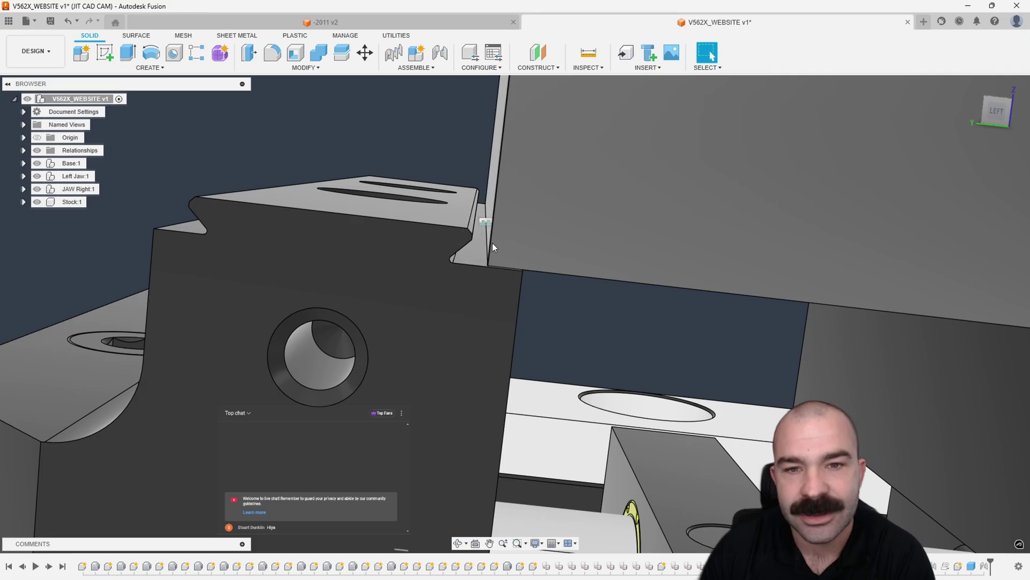
pyautogui.moveTo(492, 243)
pyautogui.keyDown('shift'); pyautogui.mouseDown(button='middle')
pyautogui.moveTo(504, 247)
pyautogui.moveTo(497, 235)
pyautogui.mouseUp(button='middle'); pyautogui.keyUp('shift')
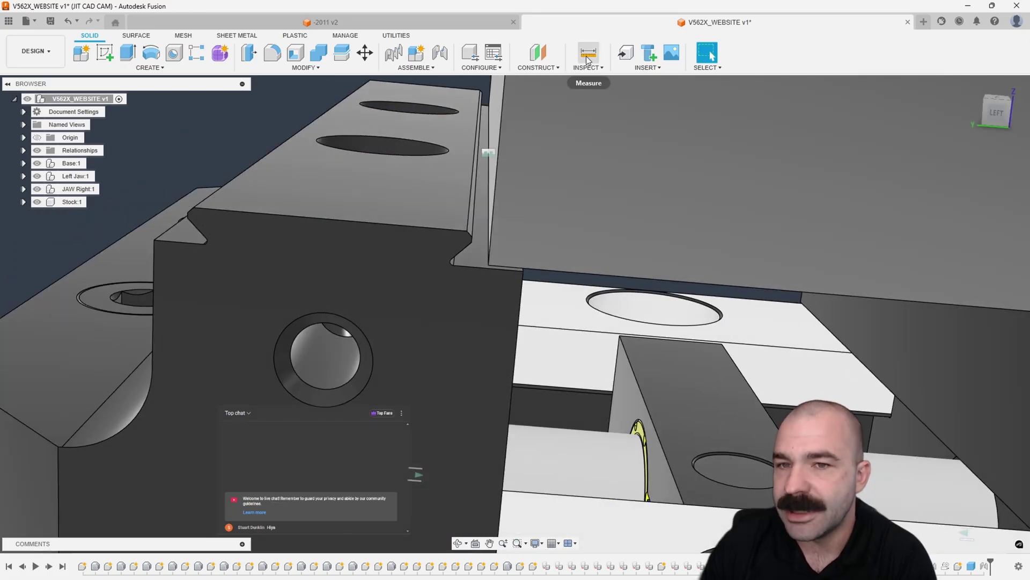
pyautogui.click(588, 56)
pyautogui.keyDown('shift'); pyautogui.moveTo(537, 166); pyautogui.dragTo(552, 166, button='middle'); pyautogui.keyUp('shift')
pyautogui.click(517, 186)
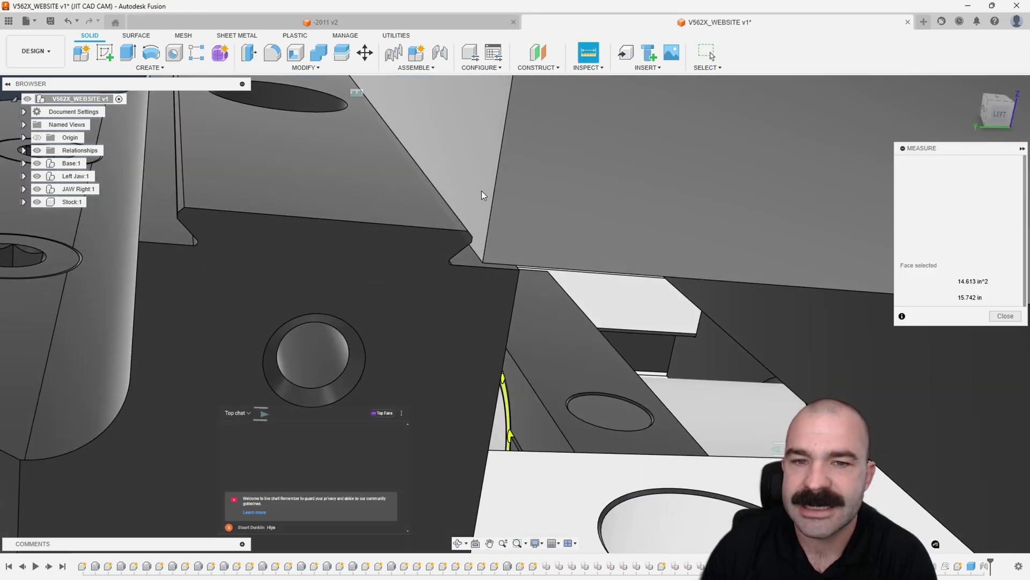
pyautogui.keyDown('shift'); pyautogui.moveTo(481, 191); pyautogui.dragTo(470, 242, button='middle'); pyautogui.keyUp('shift')
pyautogui.scroll(3, 484, 231)
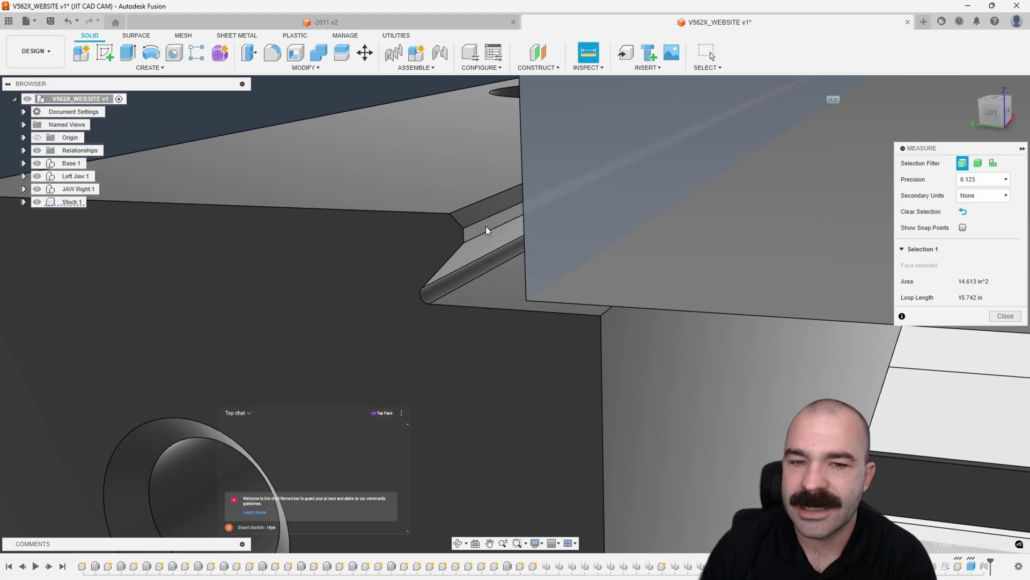
pyautogui.click(497, 233)
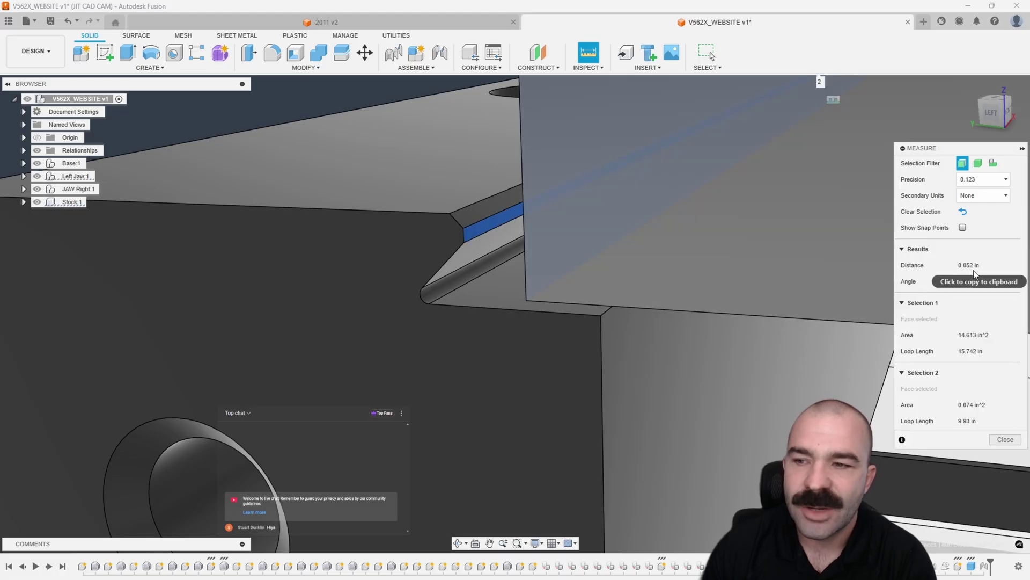
pyautogui.click(1005, 440)
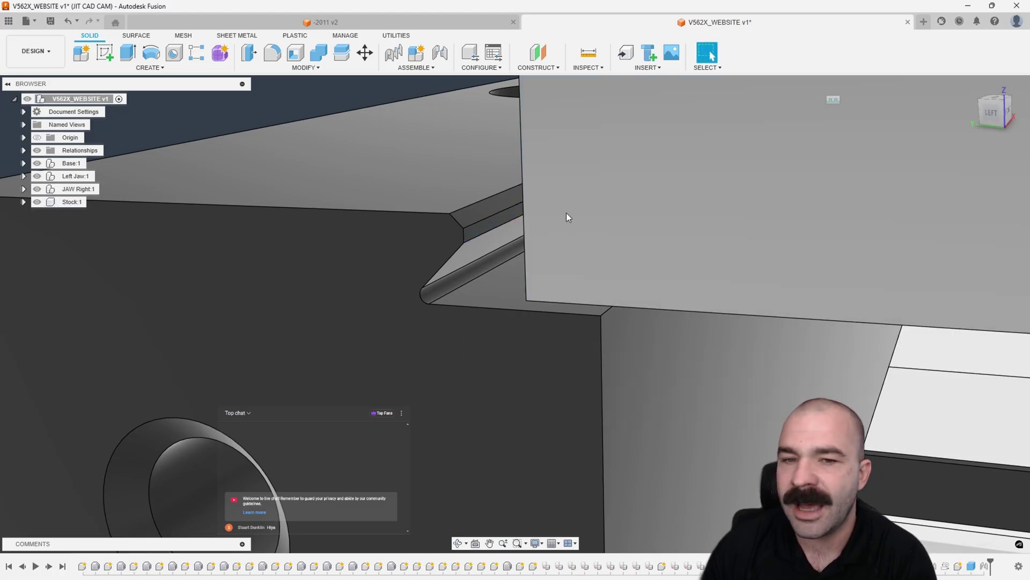
# - Edit the rigid joint between the stock and the left jaw, setting its X offset to -0.052 in
pyautogui.scroll(-4, 464, 263)
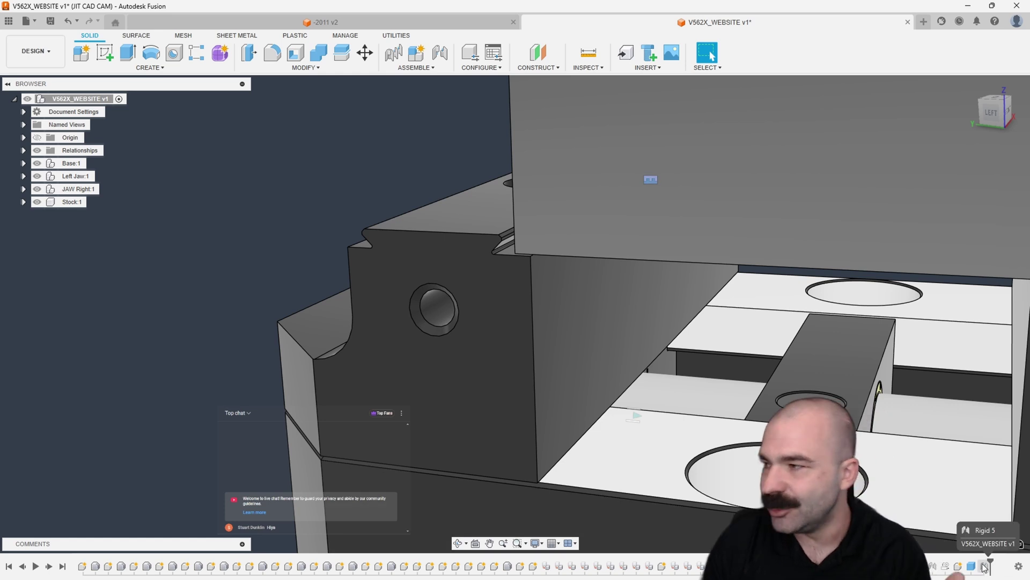
pyautogui.doubleClick(984, 567)
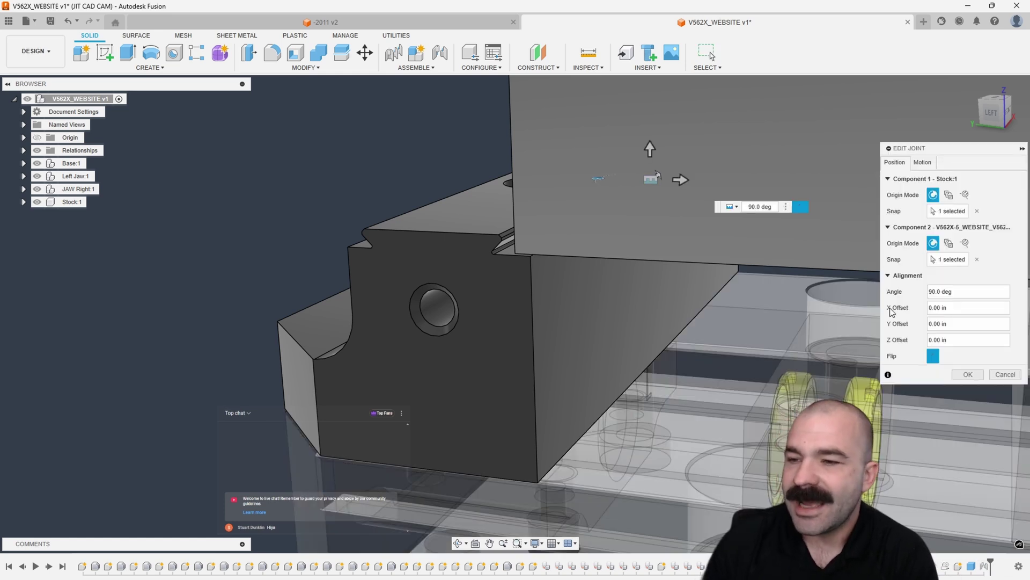
pyautogui.moveTo(679, 180); pyautogui.dragTo(665, 179)
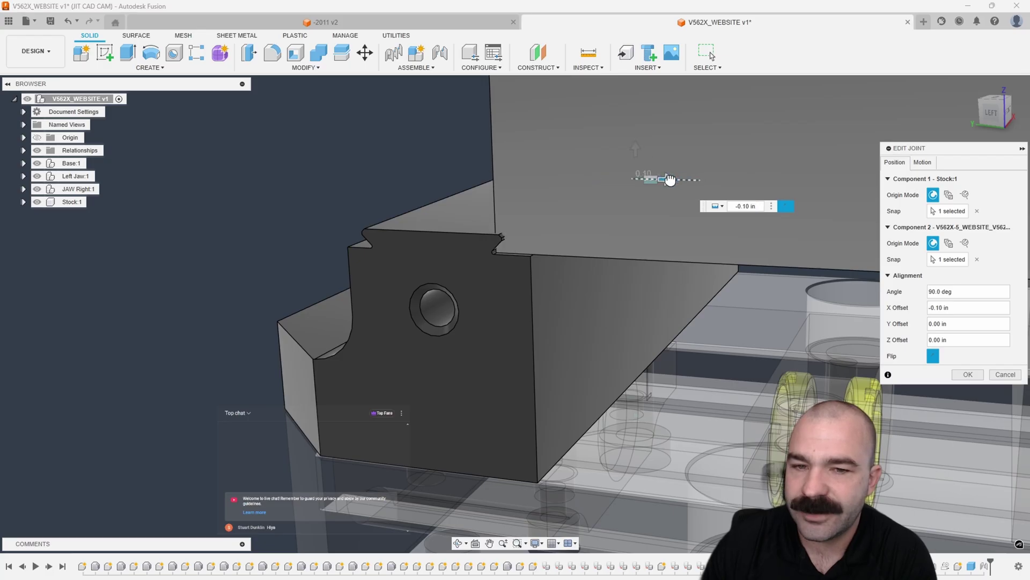
pyautogui.click(718, 241)
pyautogui.write('052')
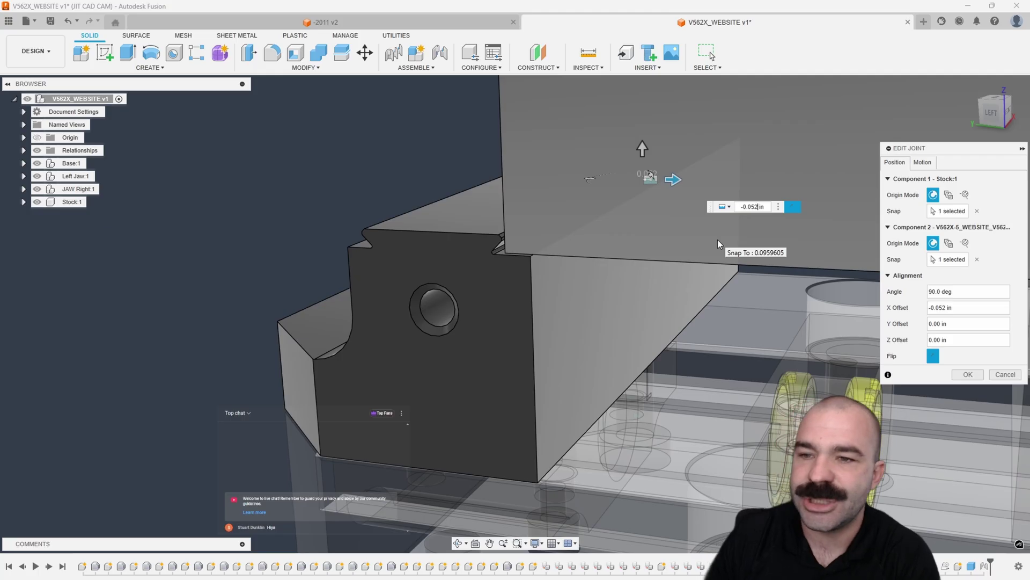
pyautogui.press('Return')
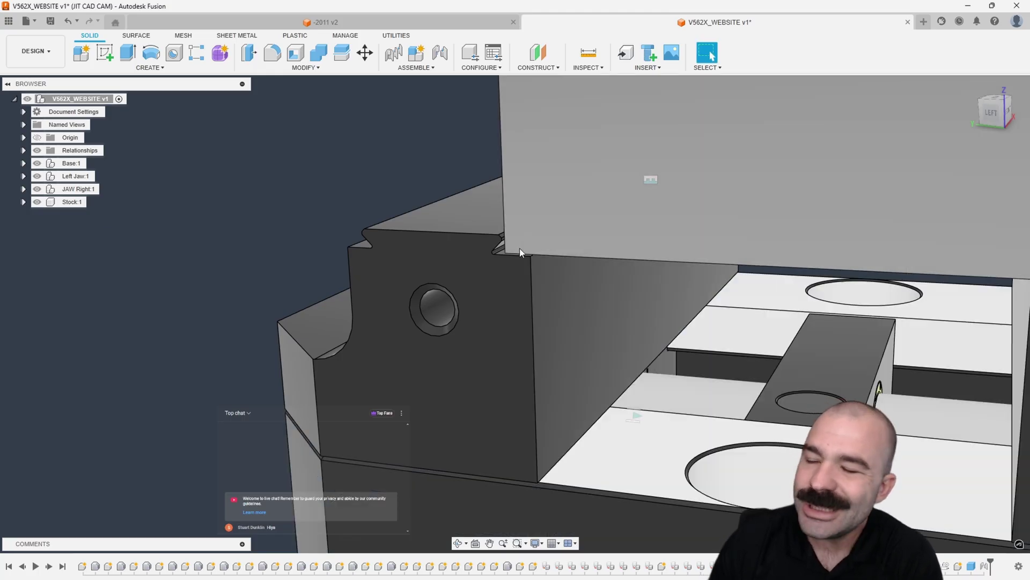
pyautogui.scroll(-4, 519, 248)
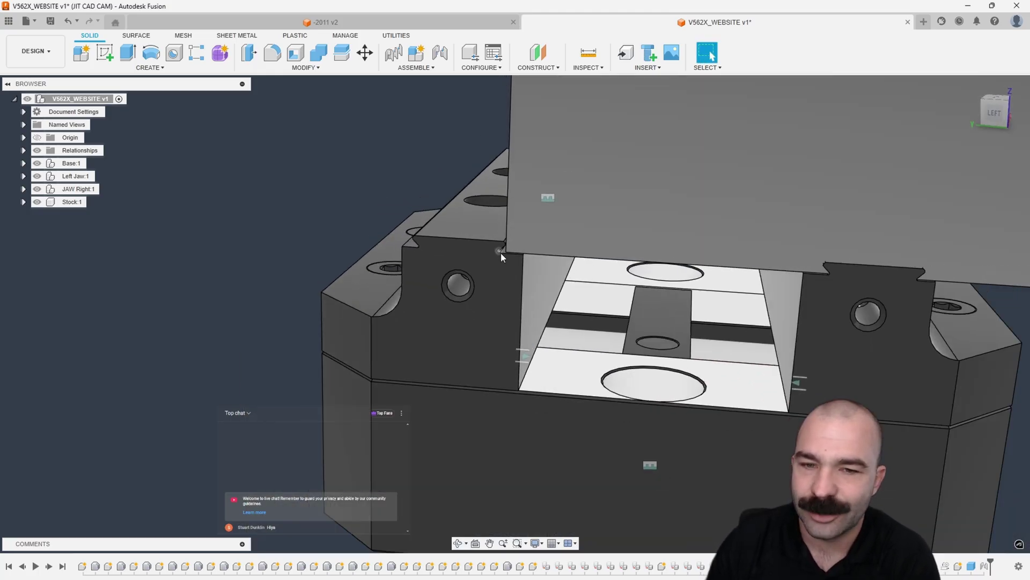
pyautogui.scroll(-3, 501, 253)
pyautogui.scroll(3, 504, 256)
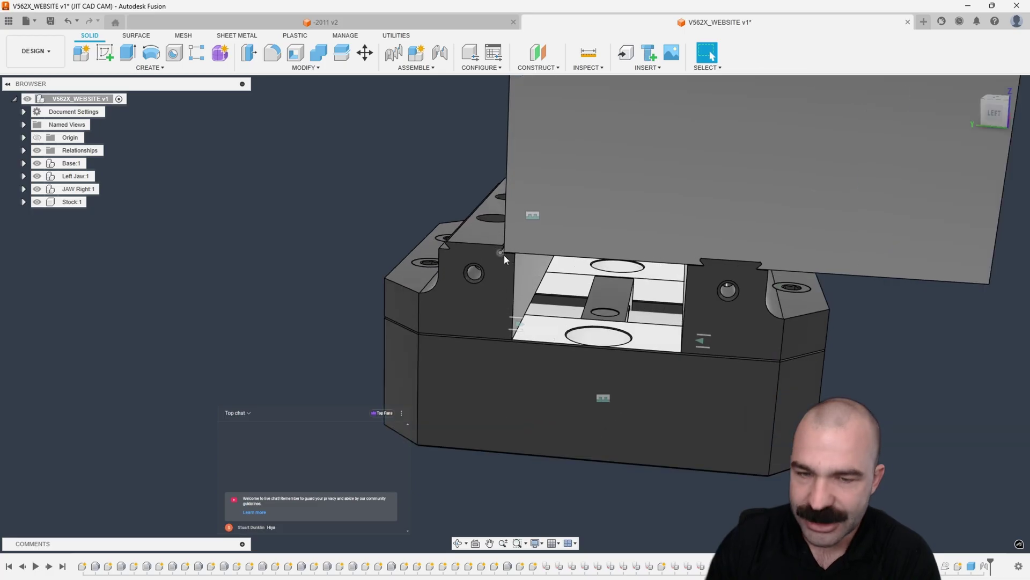
pyautogui.scroll(5, 503, 256)
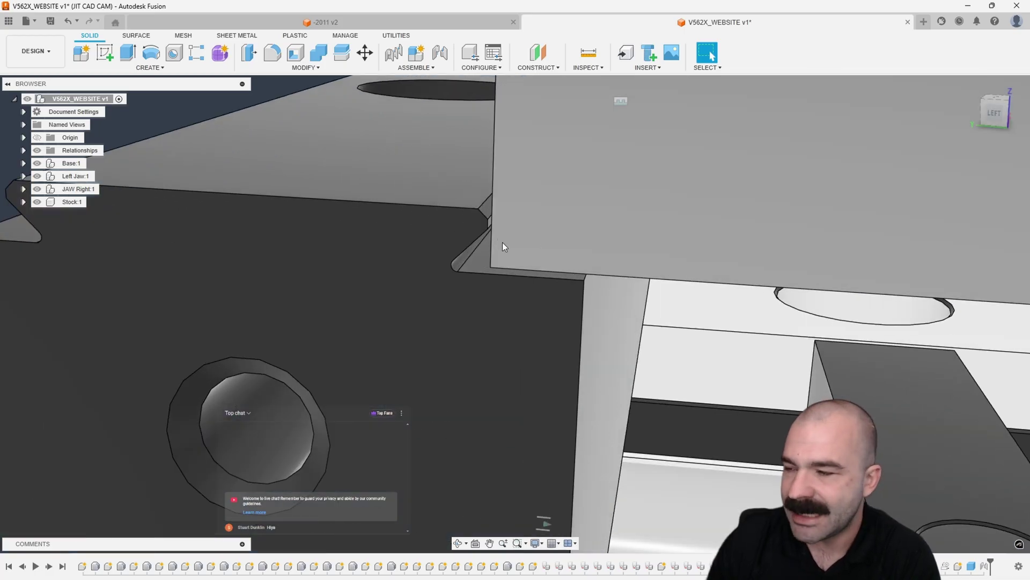
pyautogui.scroll(-6, 503, 246)
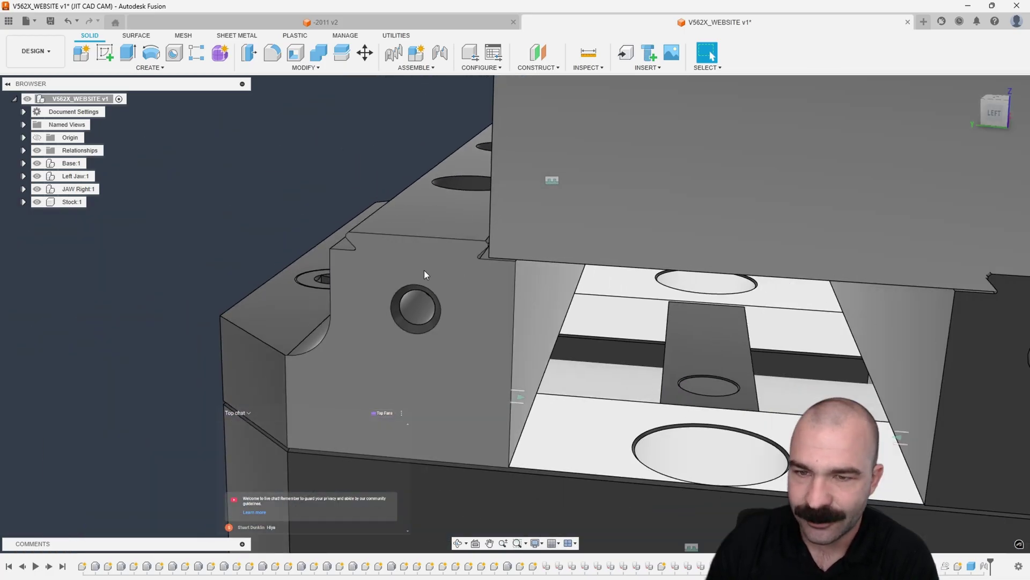
pyautogui.rightClick(253, 253)
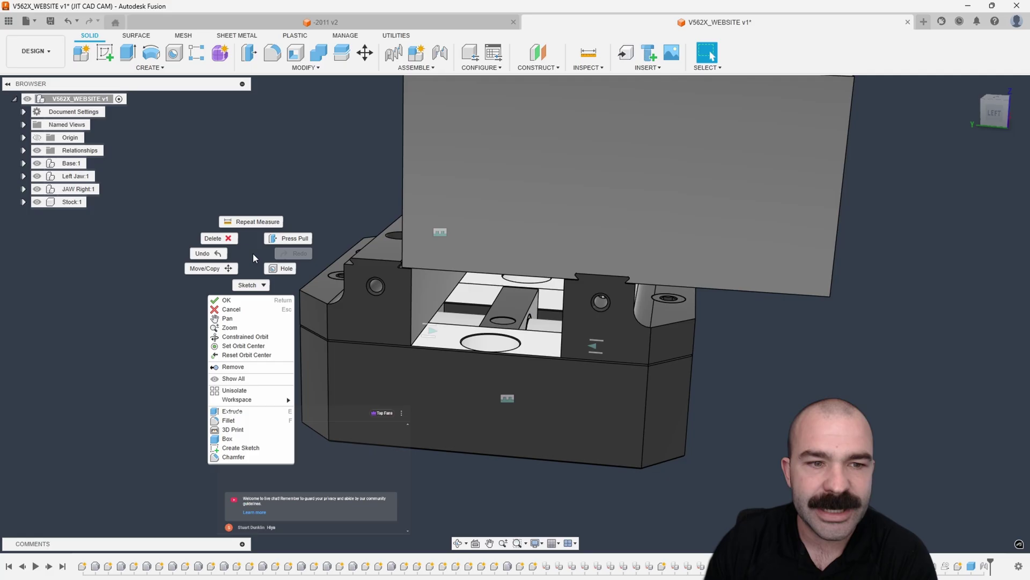
pyautogui.click(256, 226)
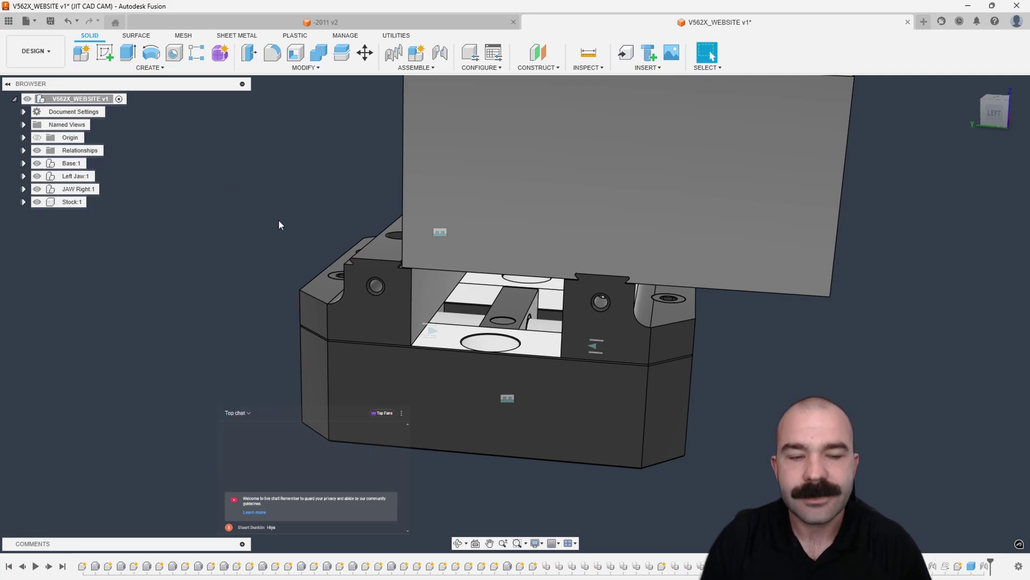
# - Start a new joint and reselect its stock snap at the middle of the bottom edge on the right jaw's side
pyautogui.press('s')
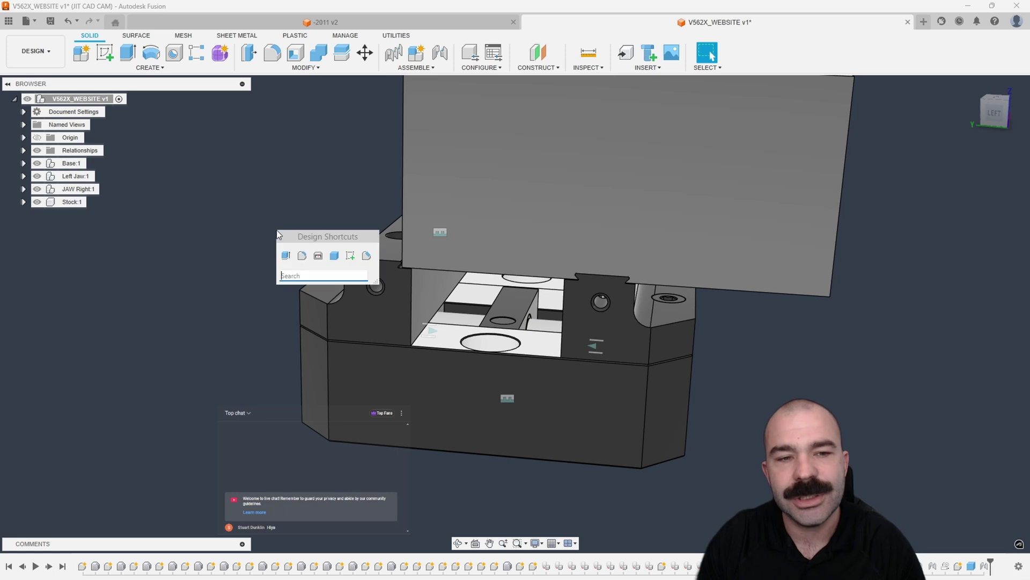
pyautogui.write('jo')
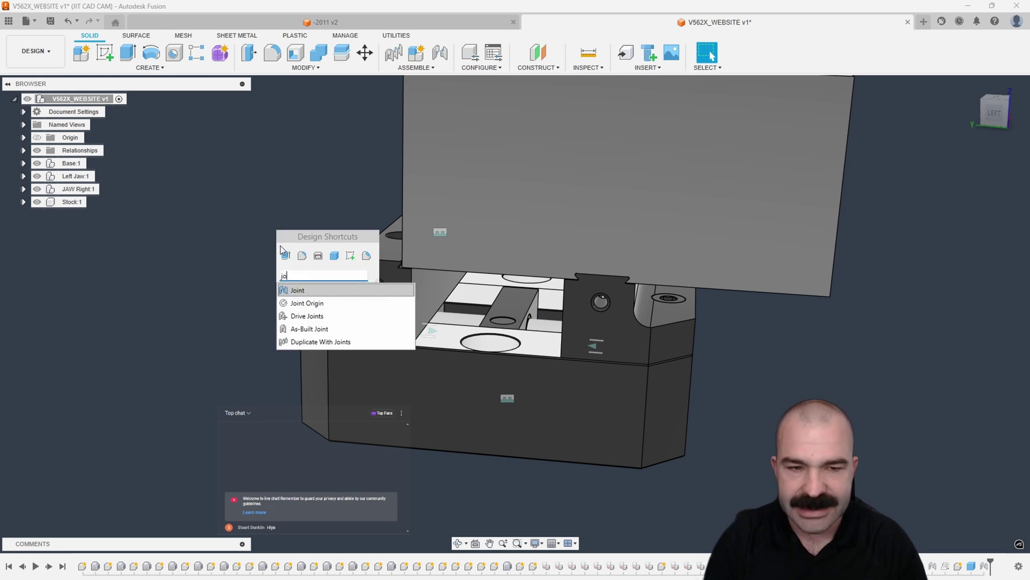
pyautogui.click(310, 292)
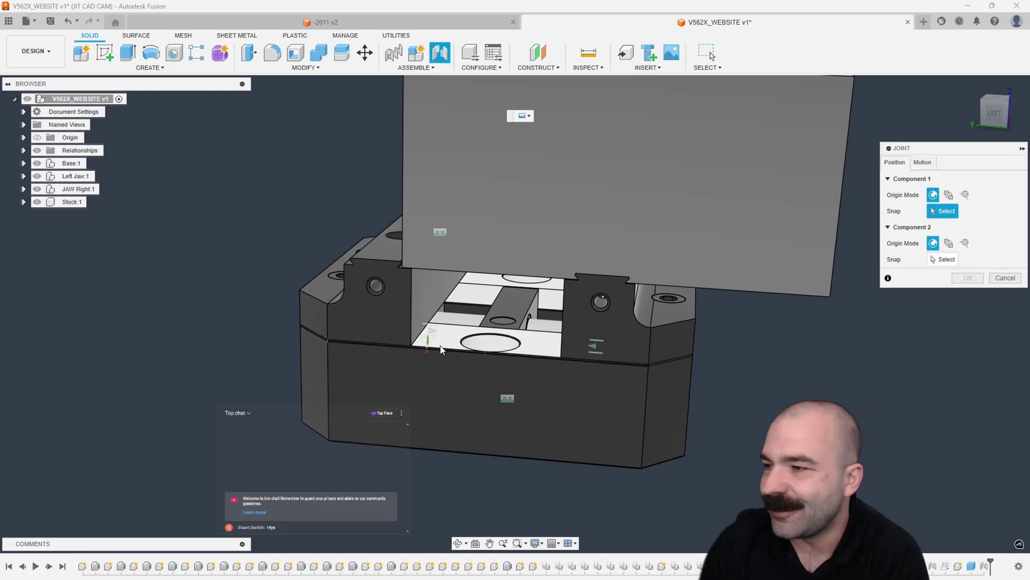
pyautogui.keyDown('shift'); pyautogui.moveTo(515, 357); pyautogui.dragTo(323, 344, button='middle'); pyautogui.keyUp('shift')
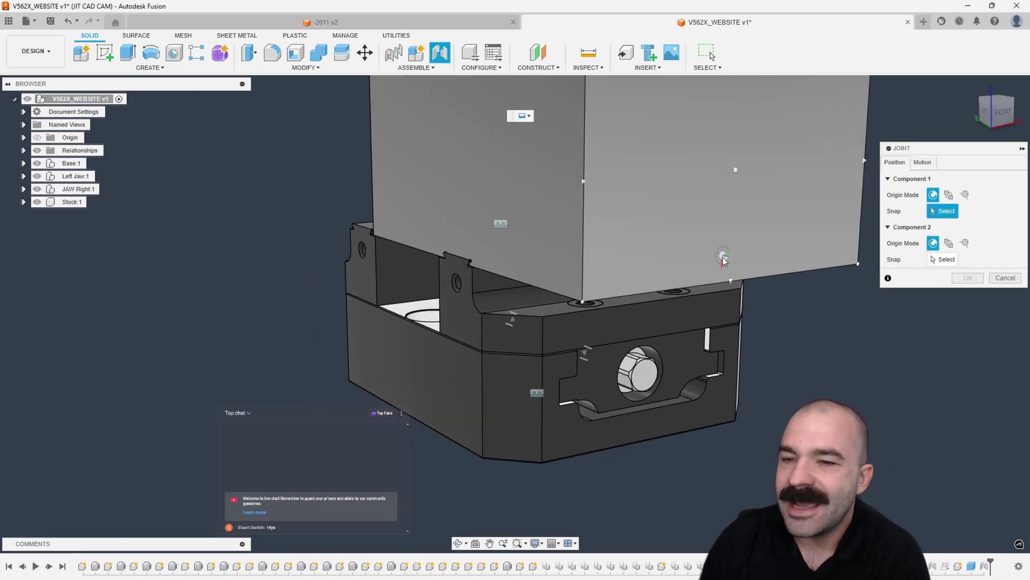
pyautogui.click(730, 280)
pyautogui.keyDown('shift'); pyautogui.moveTo(577, 305); pyautogui.dragTo(575, 269, button='middle'); pyautogui.keyUp('shift')
pyautogui.click(977, 212)
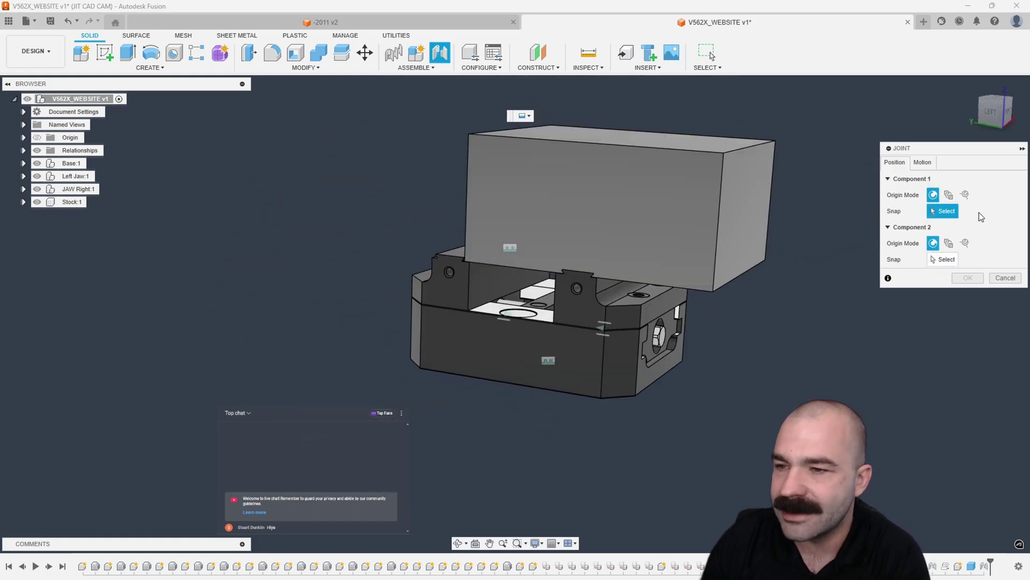
pyautogui.keyDown('shift'); pyautogui.moveTo(693, 376); pyautogui.dragTo(680, 317, button='middle'); pyautogui.keyUp('shift')
pyautogui.click(733, 237)
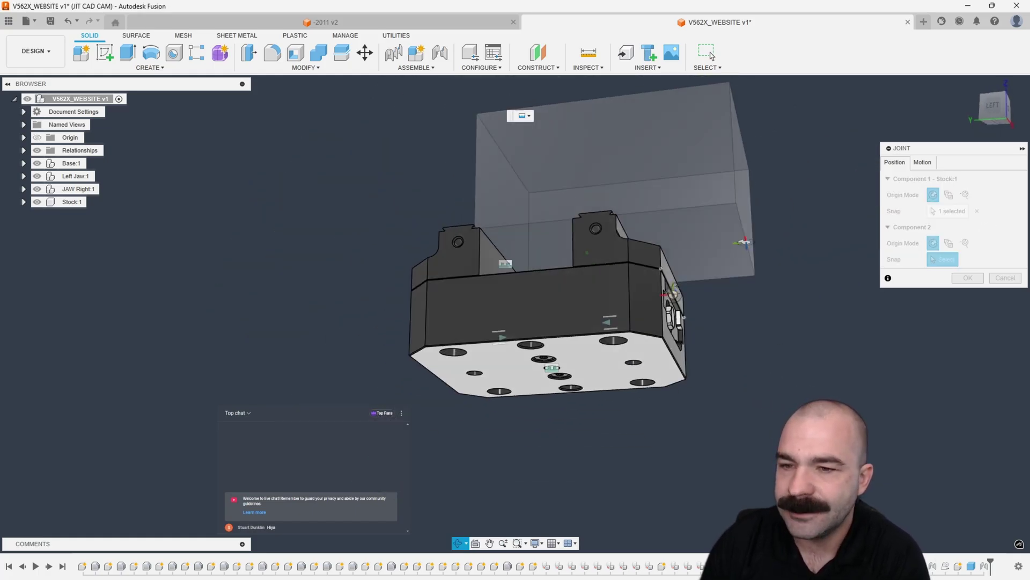
# - Join the stock to the right jaw's inner ledge with an X offset of -0.0520 in
pyautogui.keyDown('shift'); pyautogui.moveTo(733, 237); pyautogui.dragTo(642, 325, button='middle'); pyautogui.keyUp('shift')
pyautogui.scroll(6, 612, 274)
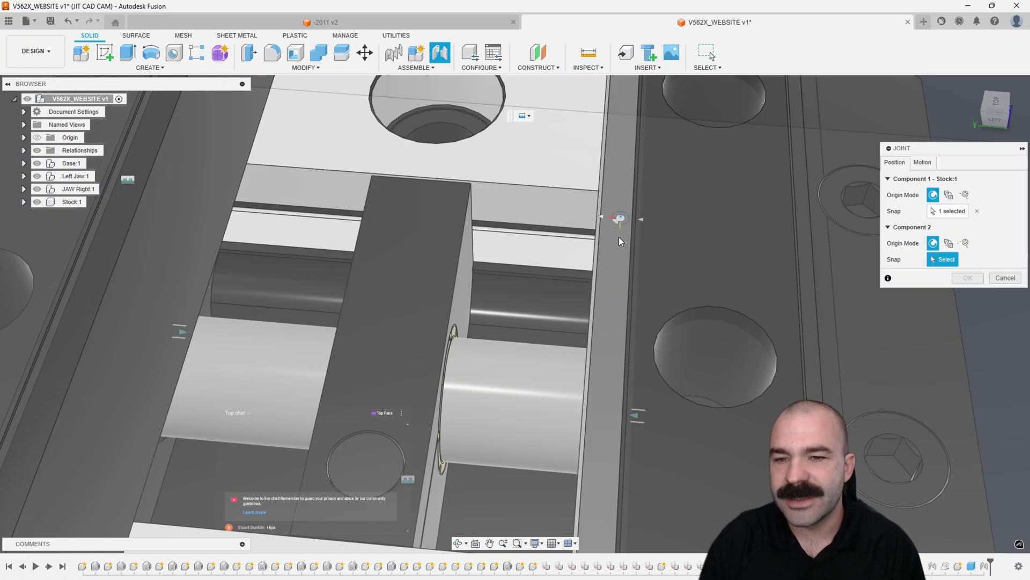
pyautogui.click(619, 226)
pyautogui.scroll(-5, 596, 278)
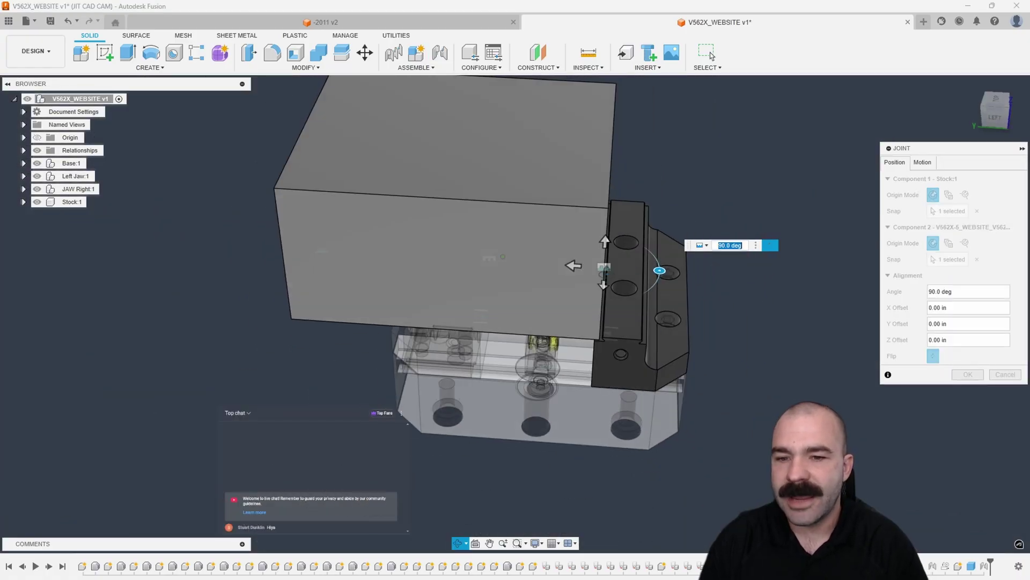
pyautogui.scroll(3, 604, 266)
pyautogui.moveTo(577, 263); pyautogui.dragTo(584, 263)
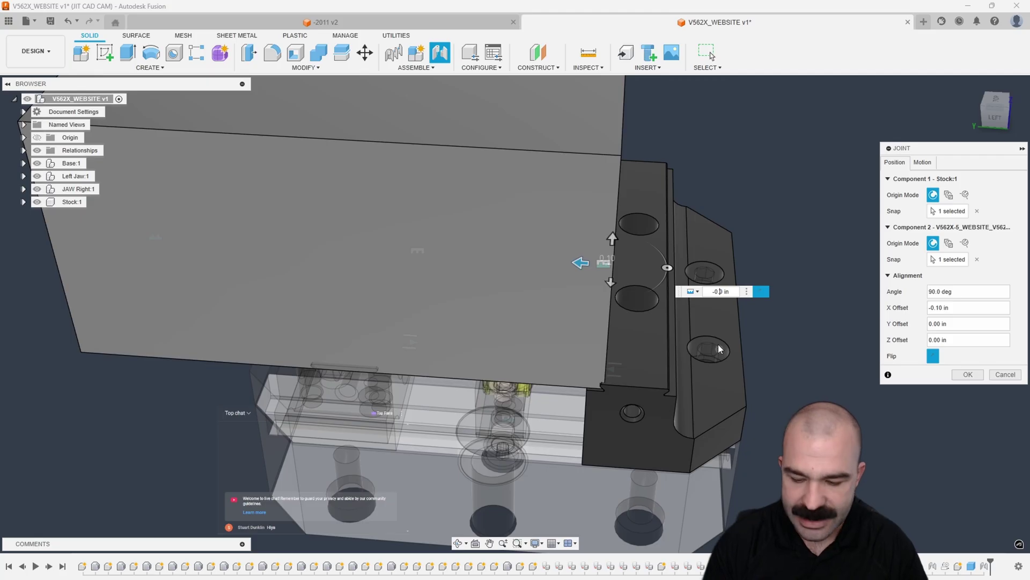
pyautogui.write('0520')
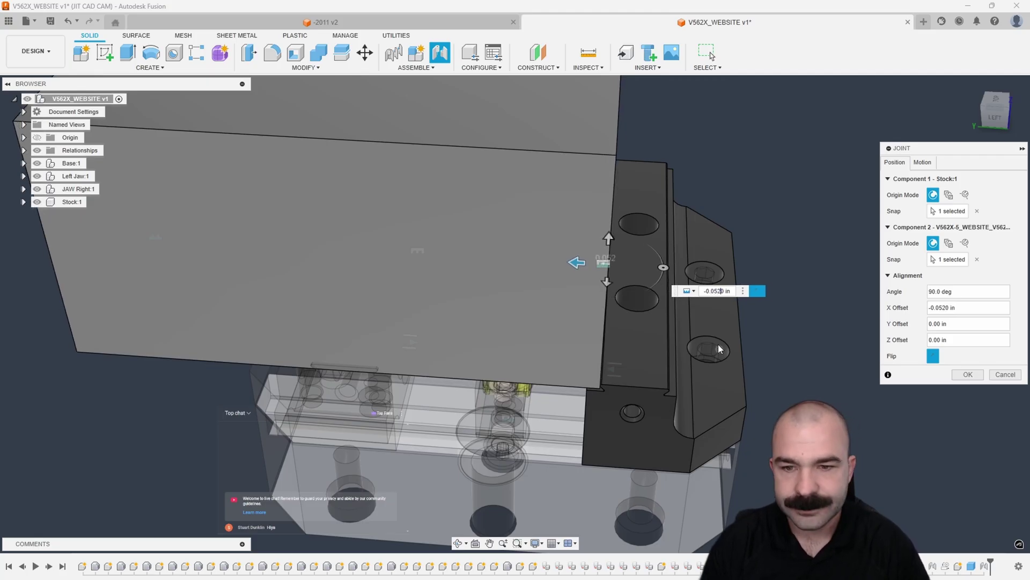
pyautogui.press('Return')
# - Mark the stock box's three distance parameters, d16, d17 and d18, as favorites in the design parameters
pyautogui.scroll(-4, 397, 298)
pyautogui.keyDown('shift'); pyautogui.moveTo(395, 297); pyautogui.dragTo(402, 258, button='middle'); pyautogui.keyUp('shift')
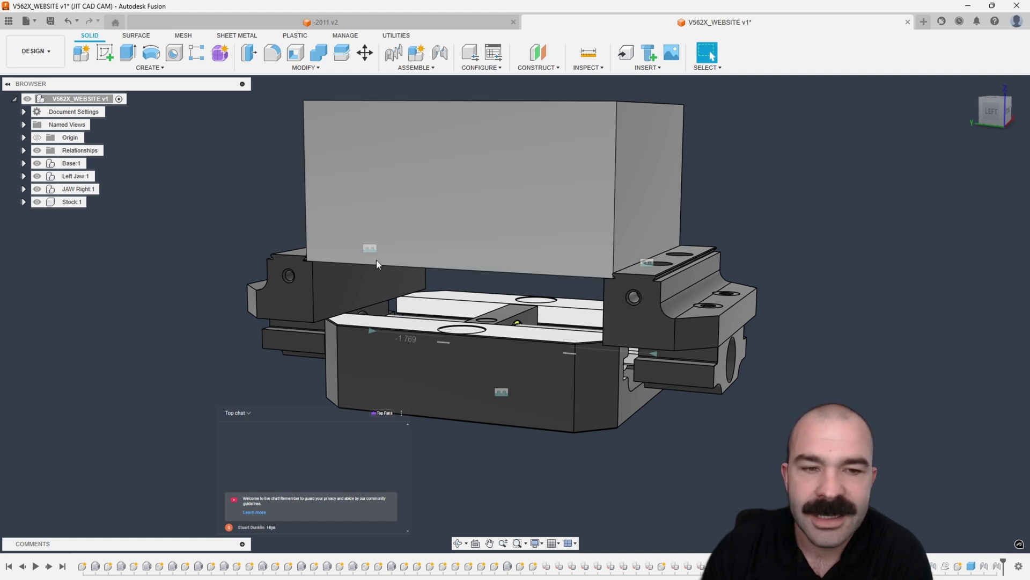
pyautogui.moveTo(376, 260)
pyautogui.keyDown('shift'); pyautogui.mouseDown(button='middle')
pyautogui.moveTo(428, 251)
pyautogui.moveTo(376, 257)
pyautogui.moveTo(383, 265)
pyautogui.mouseUp(button='middle'); pyautogui.keyUp('shift')
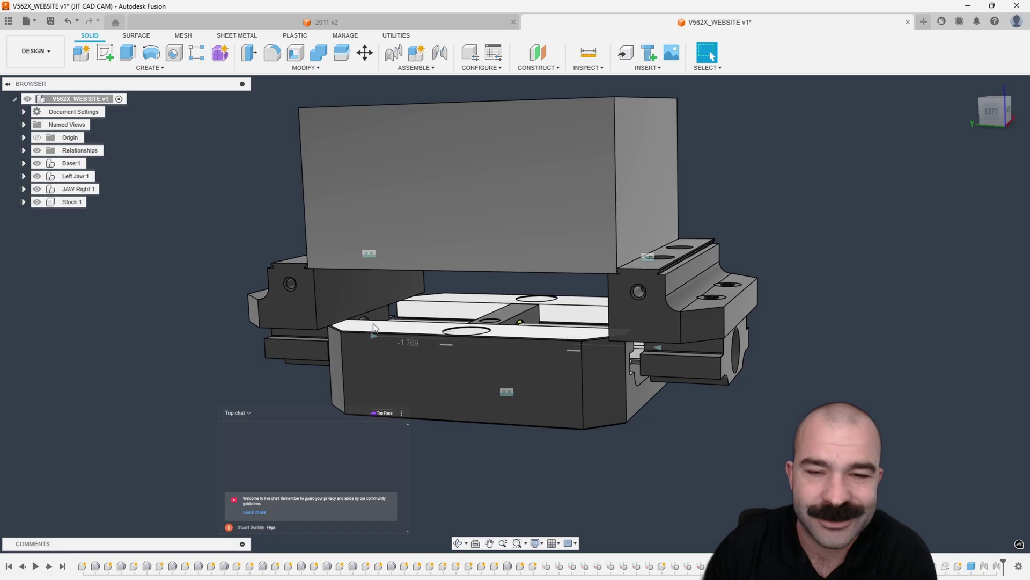
pyautogui.keyDown('shift'); pyautogui.moveTo(389, 299); pyautogui.dragTo(400, 306, button='middle'); pyautogui.keyUp('shift')
pyautogui.click(292, 70)
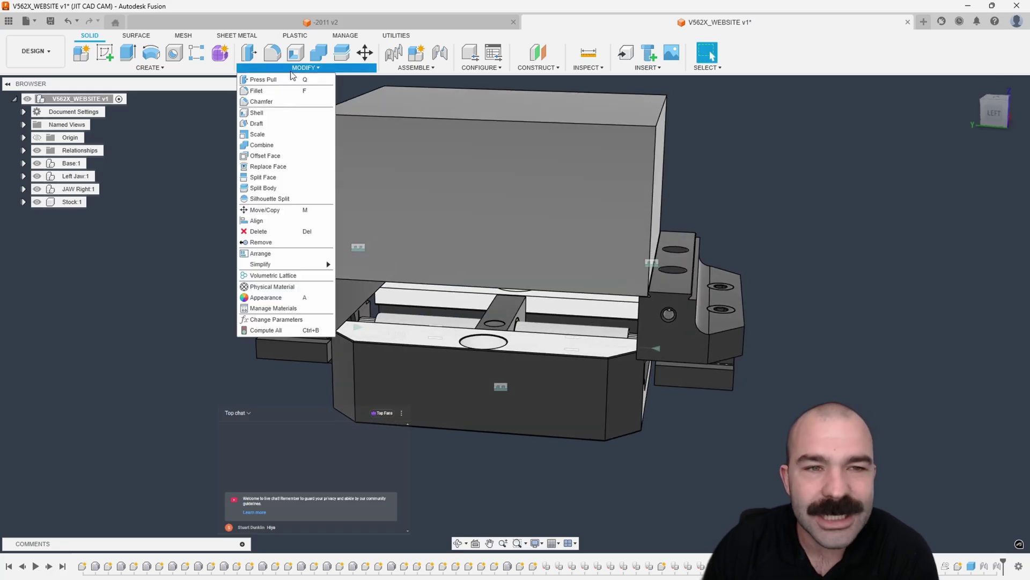
pyautogui.click(279, 321)
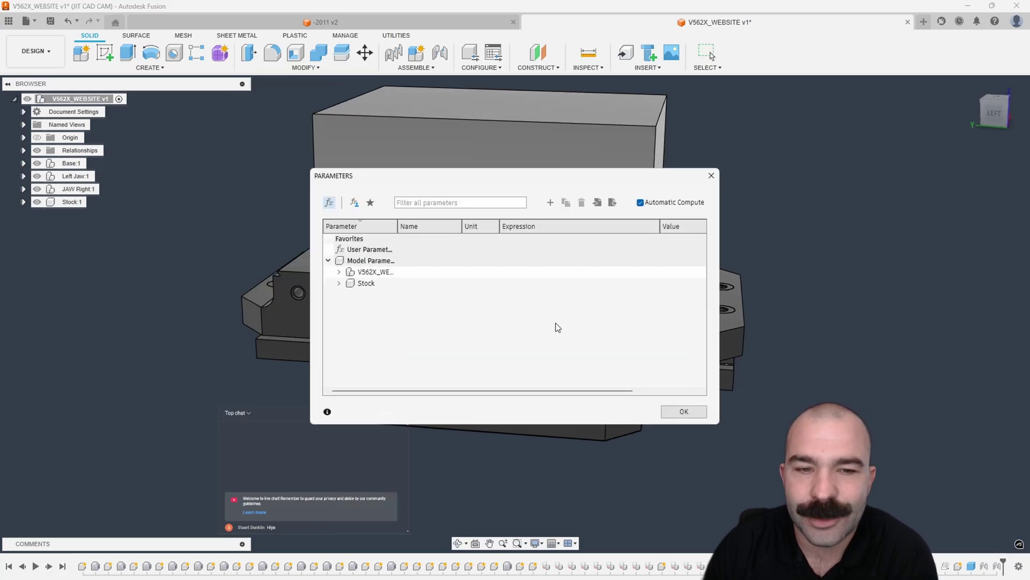
pyautogui.click(339, 283)
pyautogui.click(349, 294)
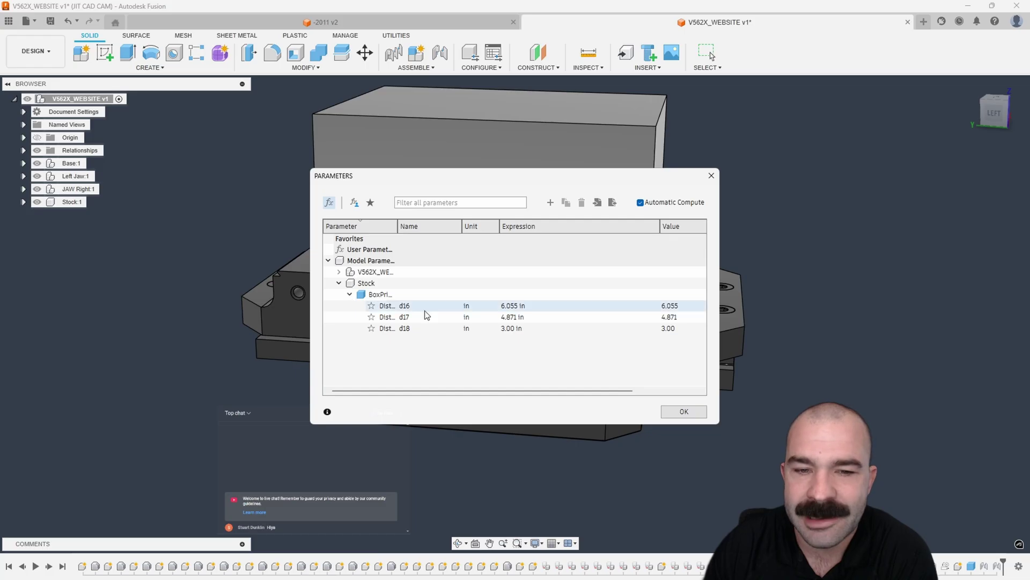
pyautogui.click(375, 307)
pyautogui.click(372, 306)
pyautogui.click(372, 327)
pyautogui.click(372, 351)
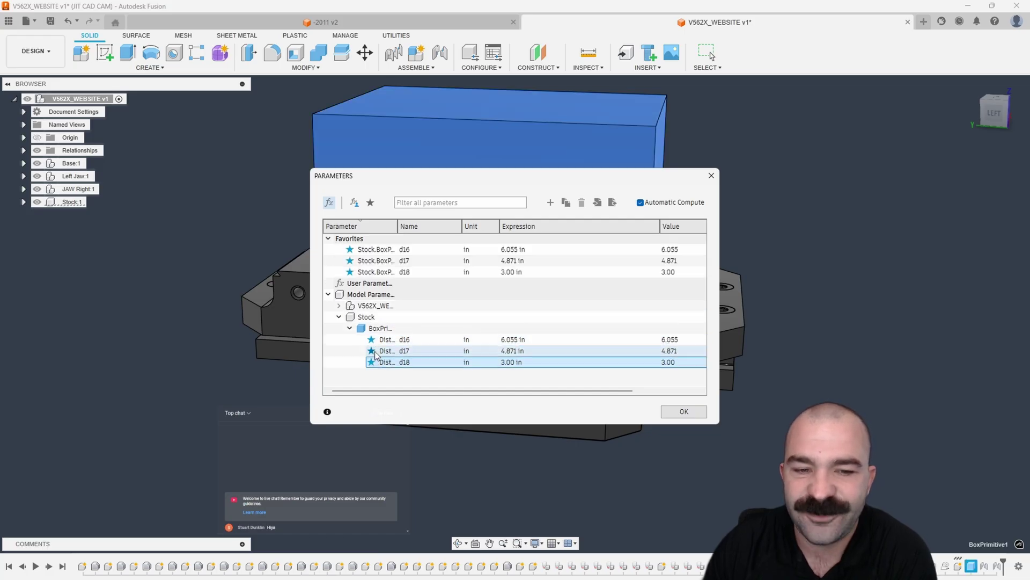
# - Set the stock box's favorite parameters d16 to 2 in and d17 to 4 in, then close the parameters
pyautogui.moveTo(454, 184); pyautogui.dragTo(657, 297)
pyautogui.scroll(-3, 175, 250)
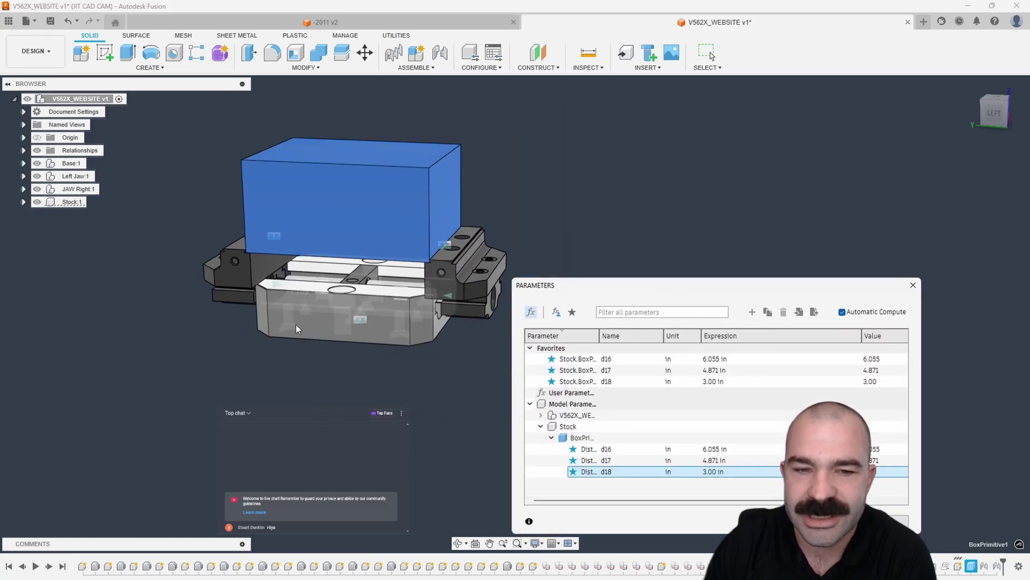
pyautogui.doubleClick(719, 358)
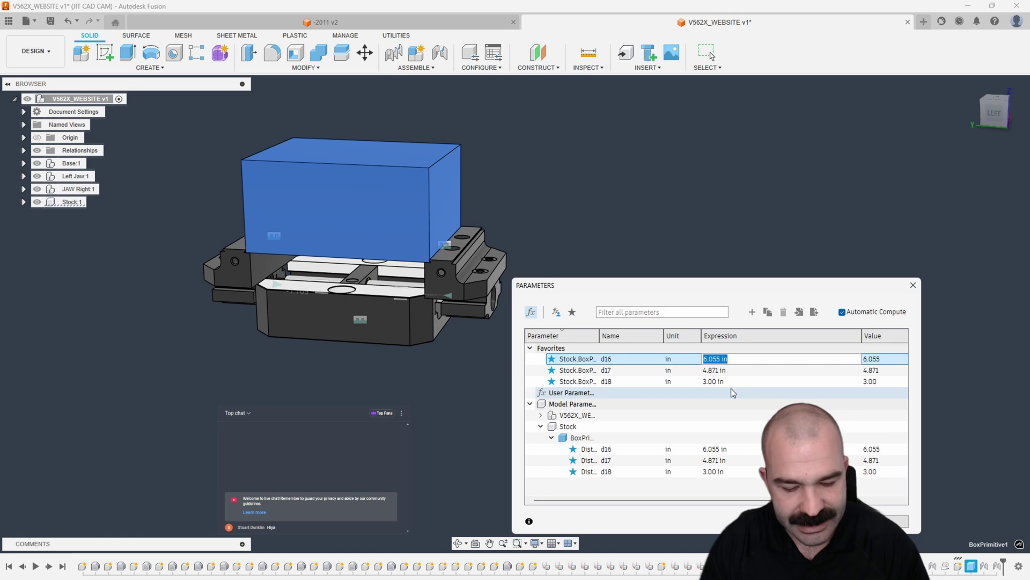
pyautogui.write('2')
pyautogui.doubleClick(722, 370)
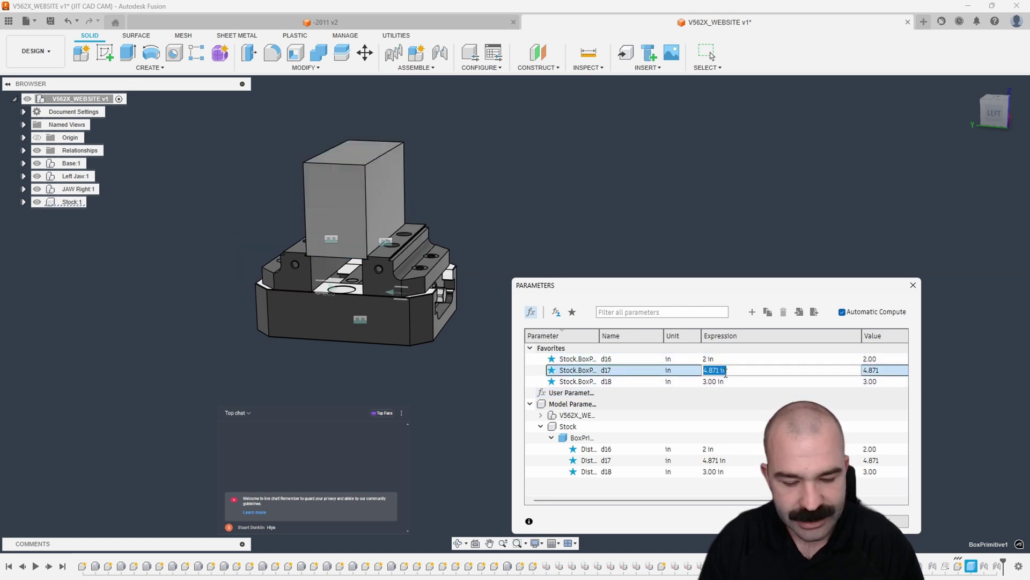
pyautogui.write('4')
pyautogui.click(687, 404)
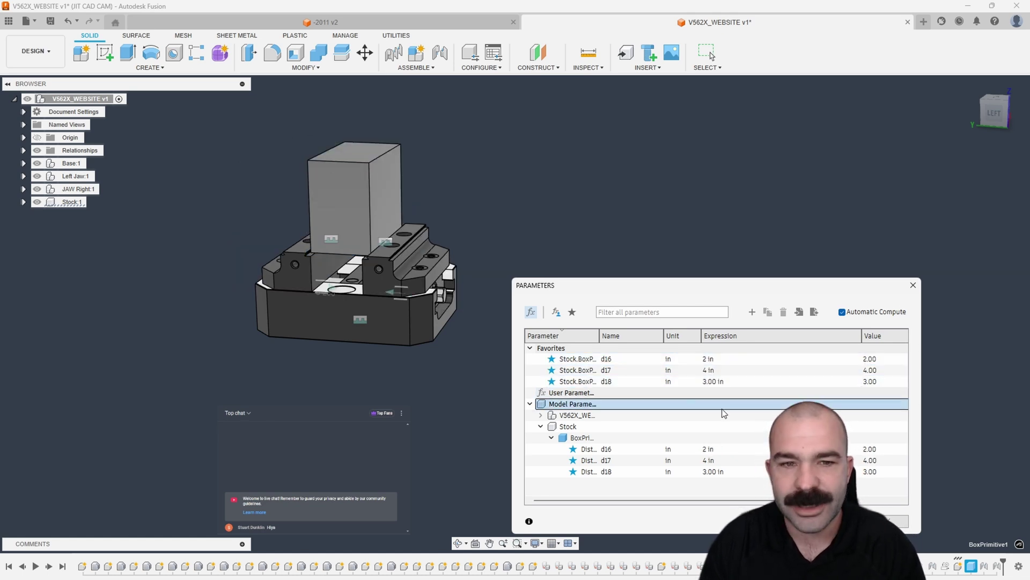
pyautogui.keyDown('shift'); pyautogui.moveTo(430, 317); pyautogui.dragTo(418, 364, button='middle'); pyautogui.keyUp('shift')
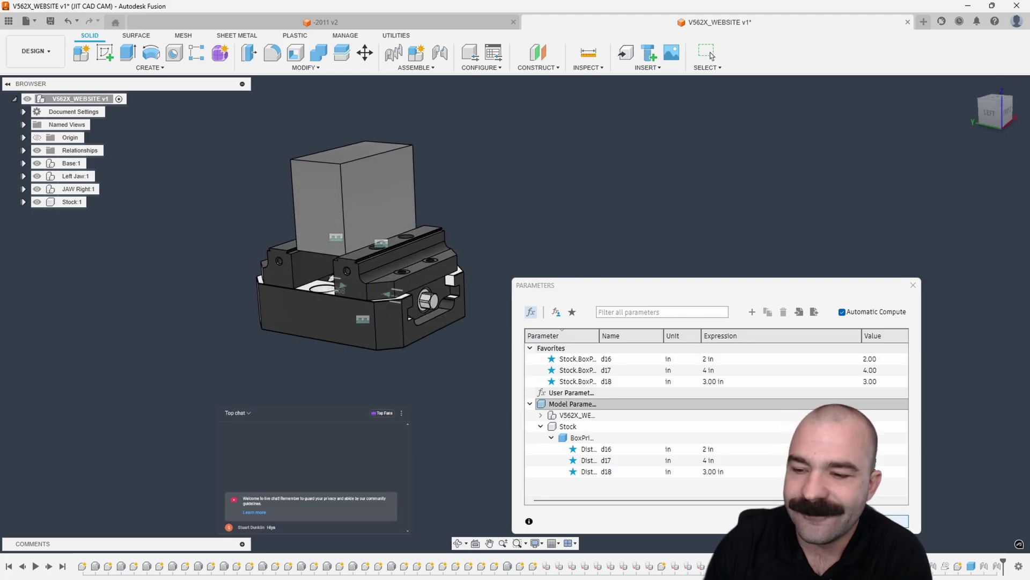
pyautogui.click(885, 521)
pyautogui.scroll(4, 250, 270)
pyautogui.moveTo(250, 270)
pyautogui.keyDown('shift'); pyautogui.mouseDown(button='middle')
pyautogui.moveTo(284, 280)
pyautogui.moveTo(260, 269)
pyautogui.mouseUp(button='middle'); pyautogui.keyUp('shift')
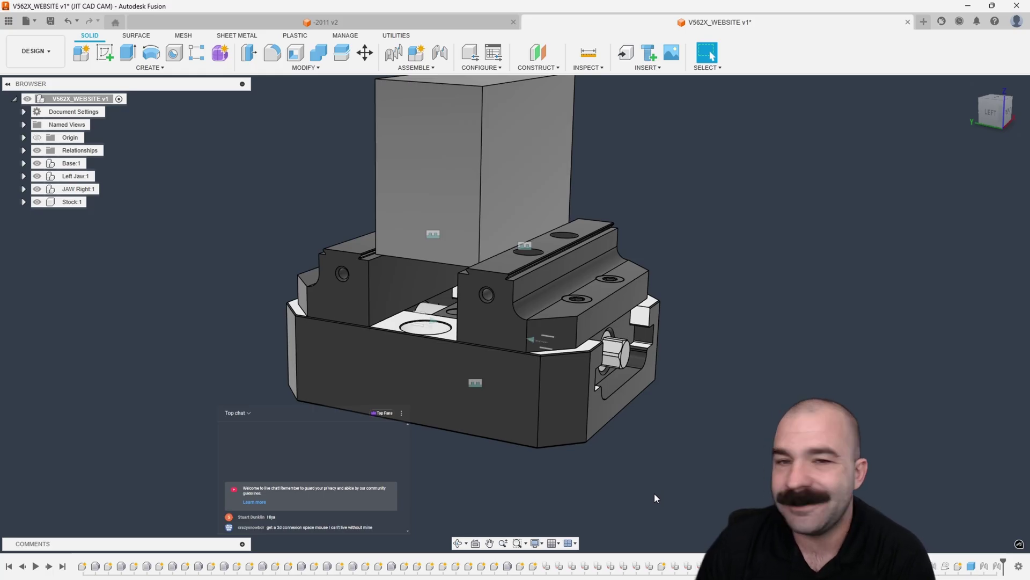
pyautogui.keyDown('shift'); pyautogui.moveTo(646, 449); pyautogui.dragTo(643, 481, button='middle'); pyautogui.keyUp('shift')
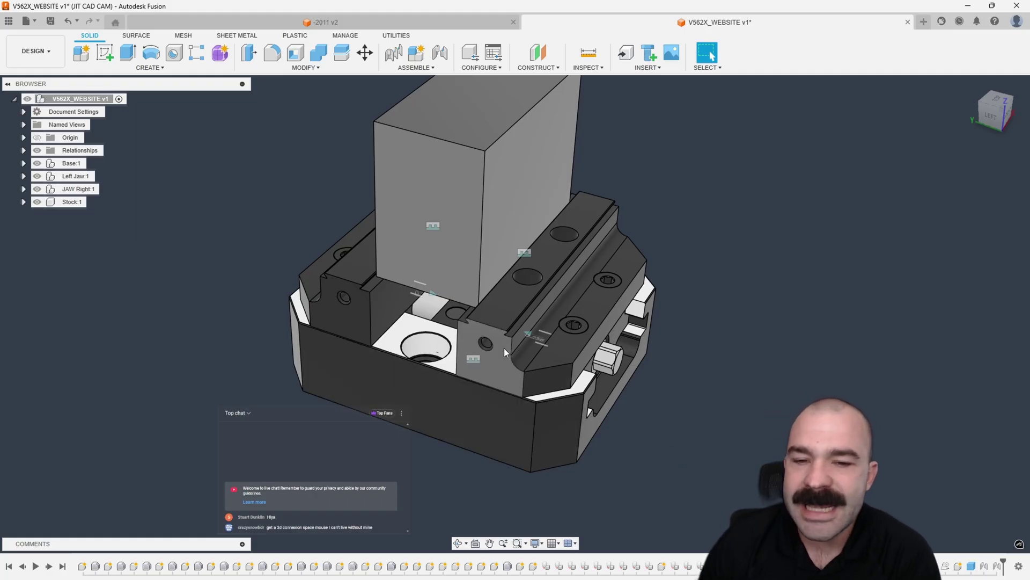
pyautogui.keyDown('shift'); pyautogui.moveTo(504, 348); pyautogui.dragTo(500, 334, button='middle'); pyautogui.keyUp('shift')
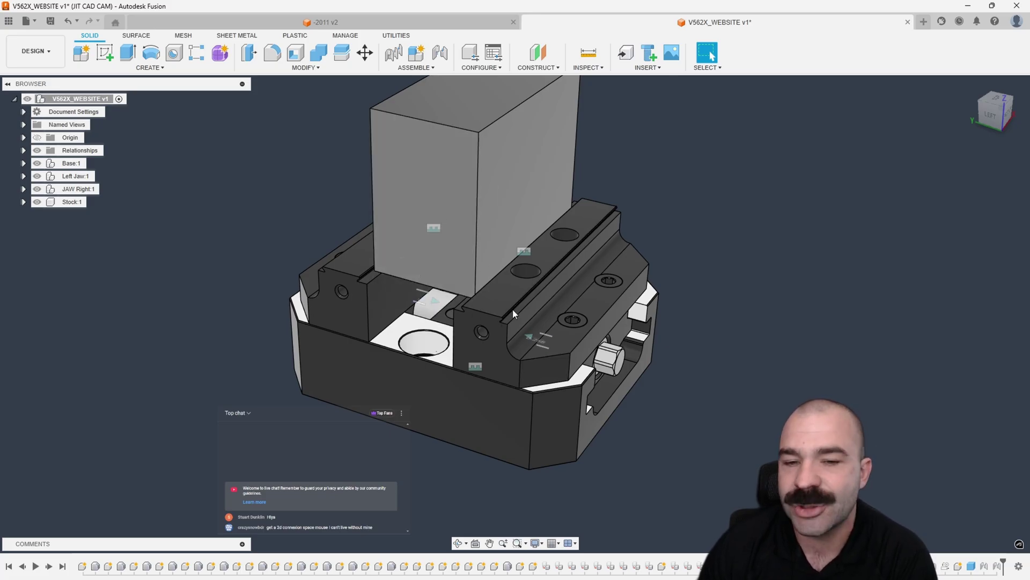
pyautogui.click(435, 69)
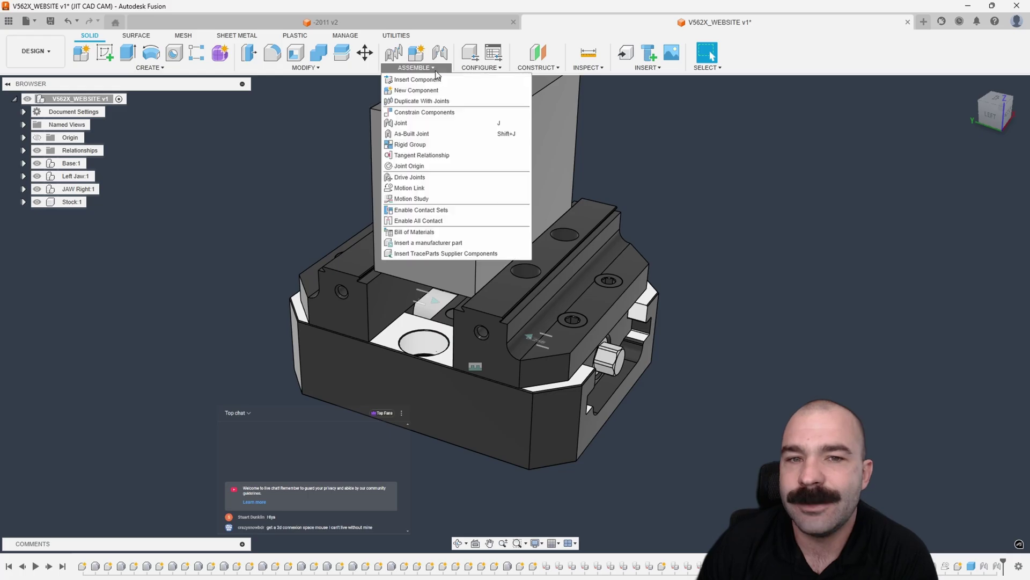